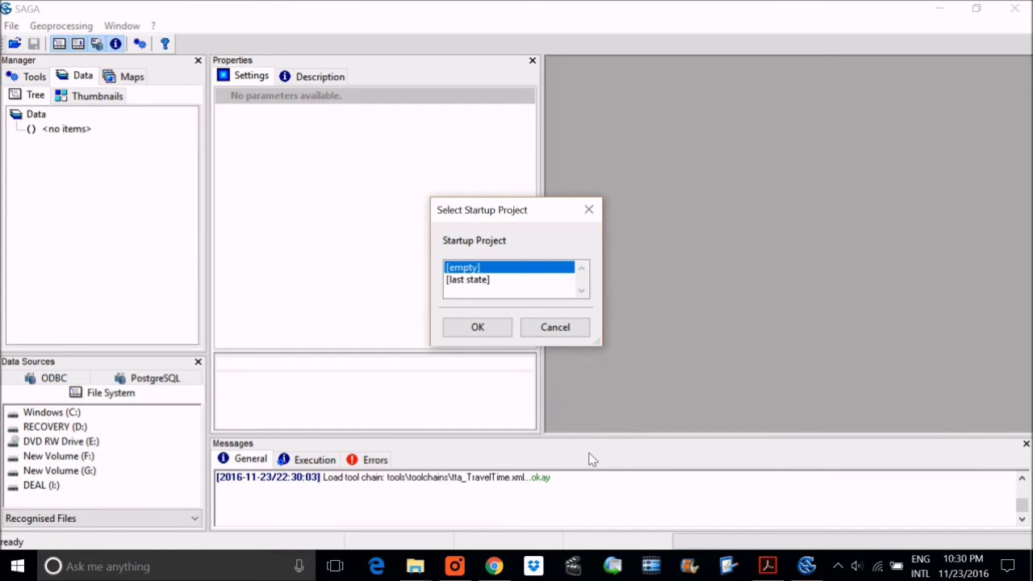
Start with an empty project and switch to Chrome to show the Unsupervised Classification using SAGA tutorial page.
click(475, 327)
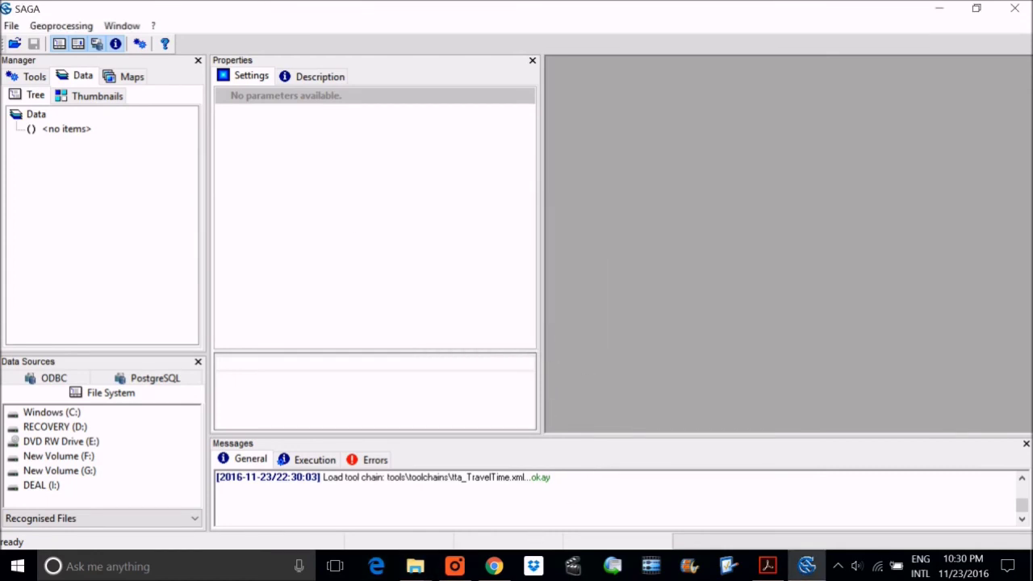
click(491, 568)
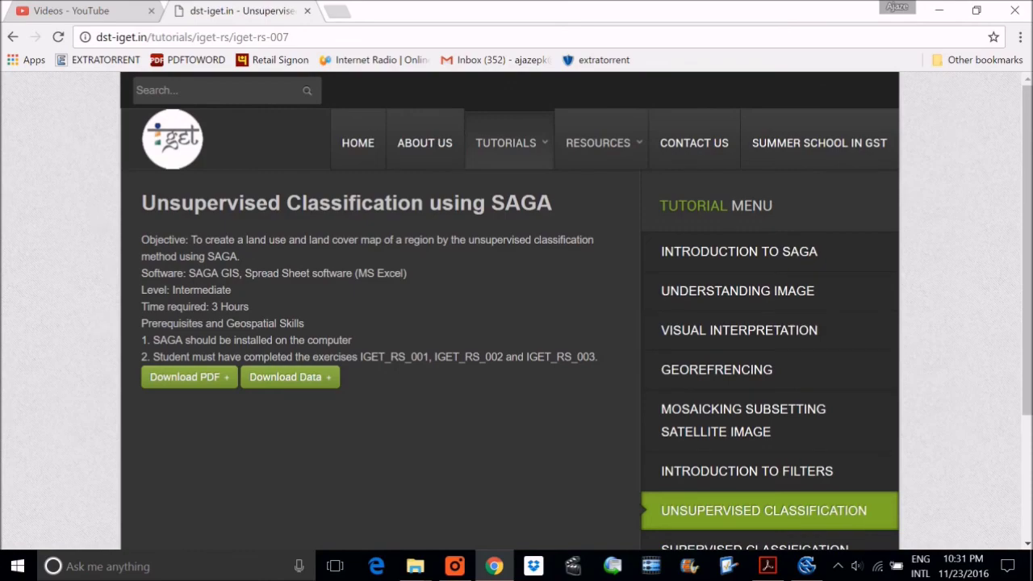
In File Explorer's Practical folder, open the inner IGET_RS_007 Data folder and select its full path.
mouse_move(415, 566)
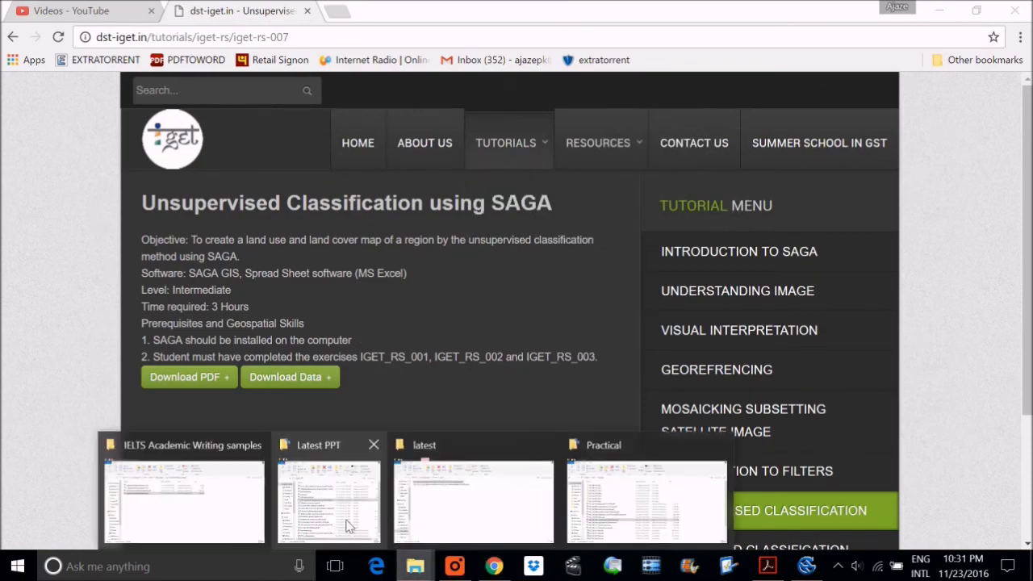
click(637, 493)
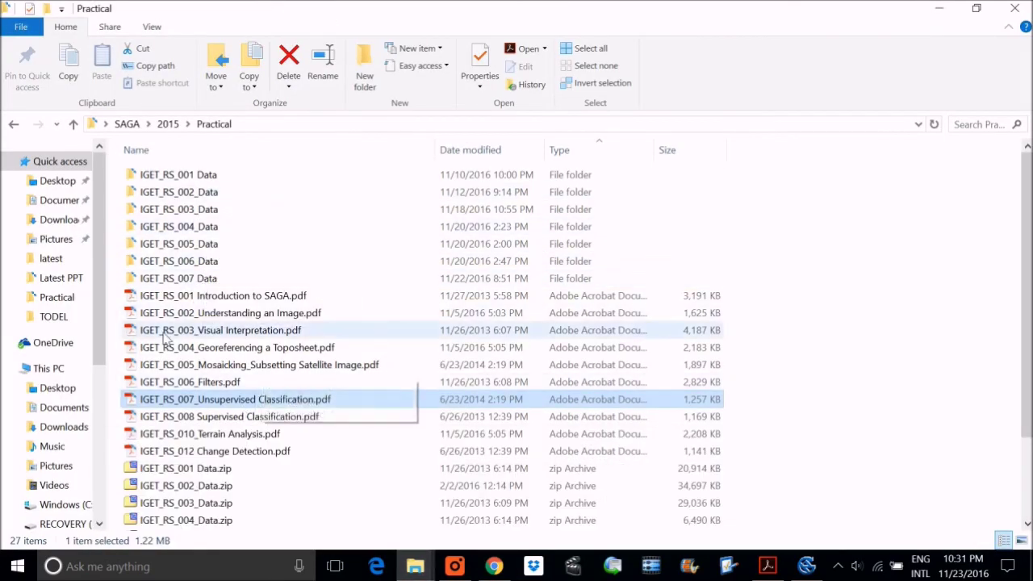
double_click(182, 278)
double_click(216, 182)
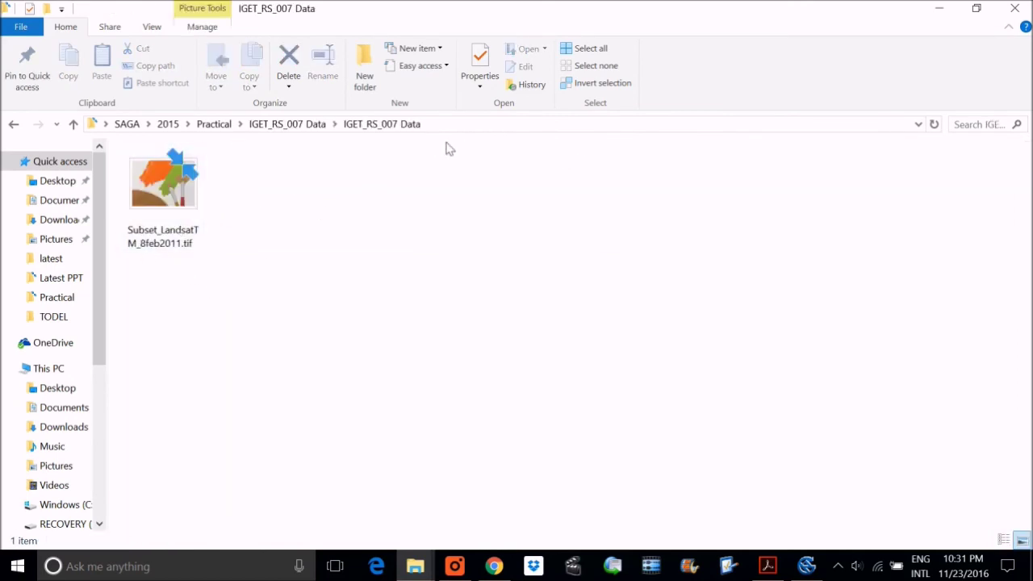
click(495, 125)
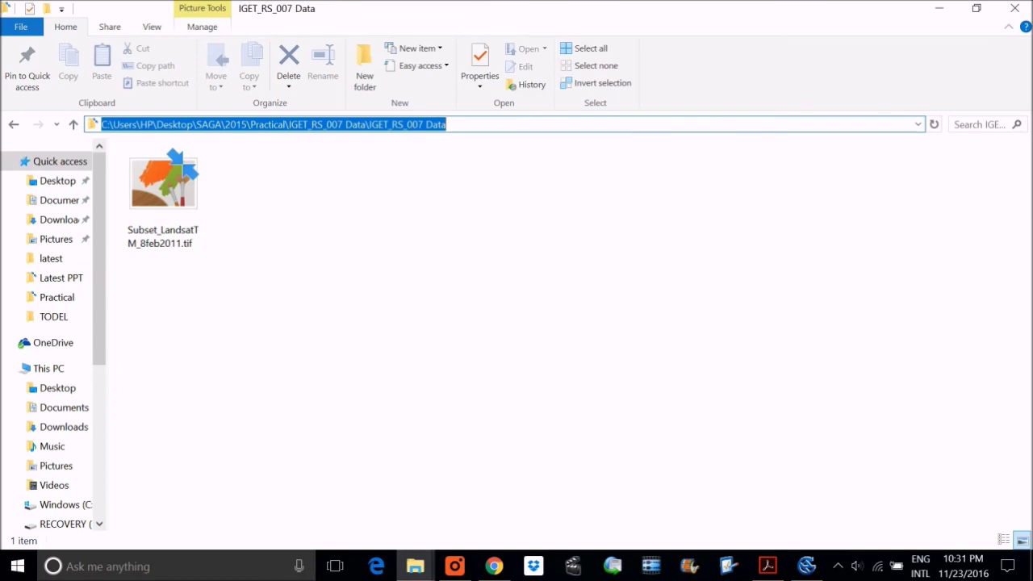
Switch to SAGA and load Subset_LandsatTM_8feb2011.tif from the IGET_RS_007 Data folder, with the file filter set to All Files.
click(807, 566)
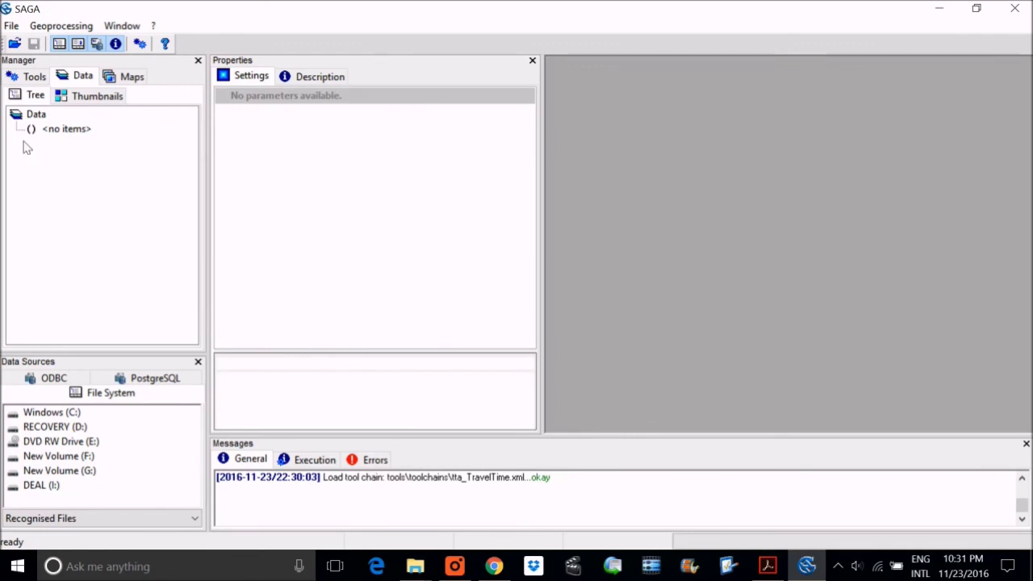
click(11, 26)
click(40, 46)
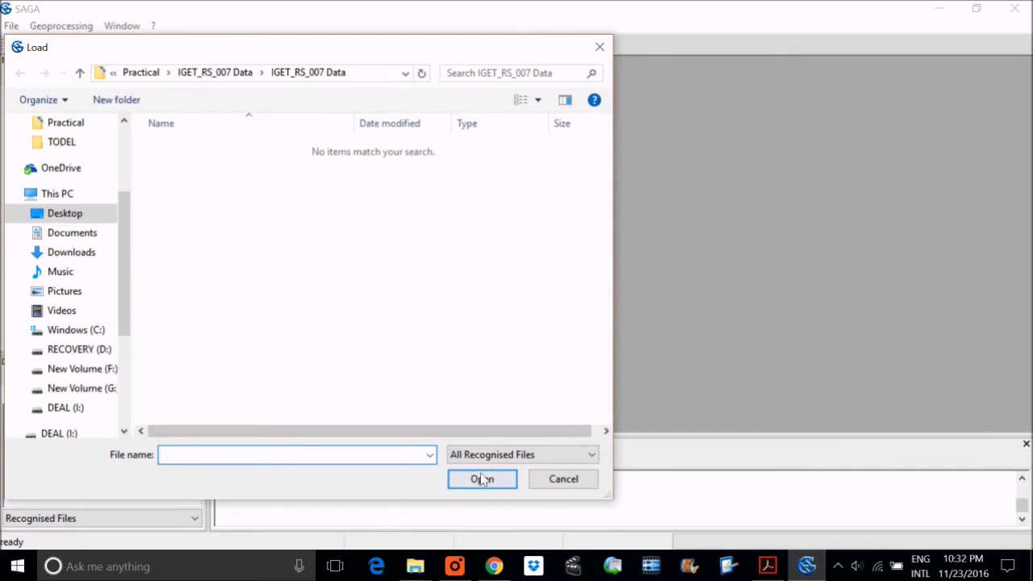
click(523, 454)
click(468, 553)
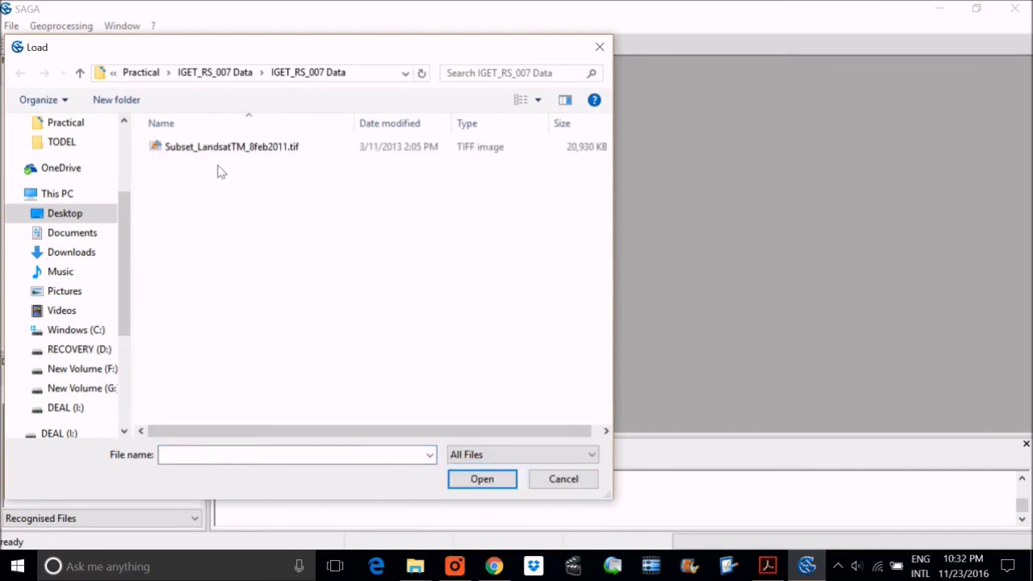
double_click(230, 146)
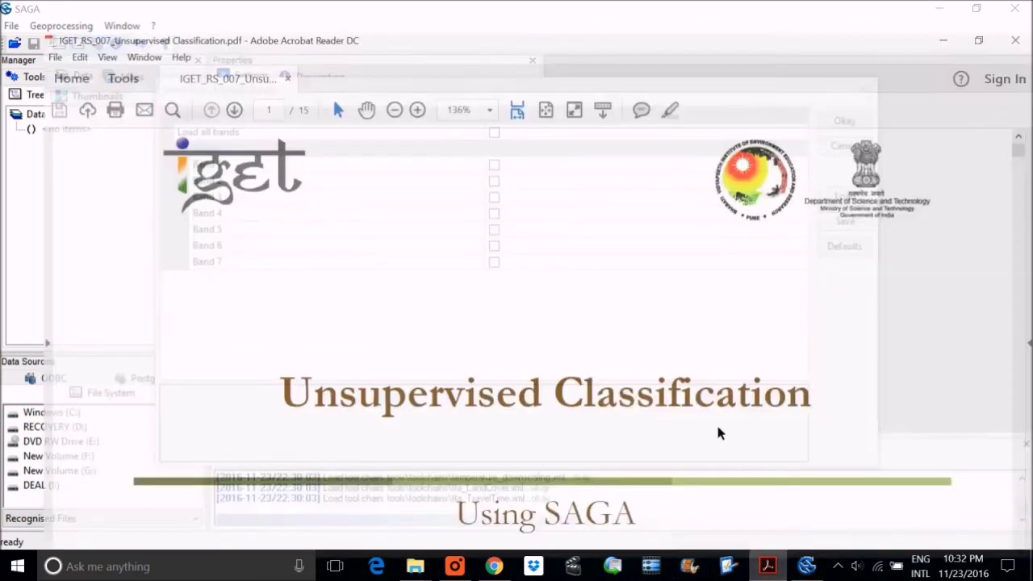
Consult the opening pages of the Unsupervised Classification PDF and load all bands of the Landsat image.
scroll(678, 363, down, 2)
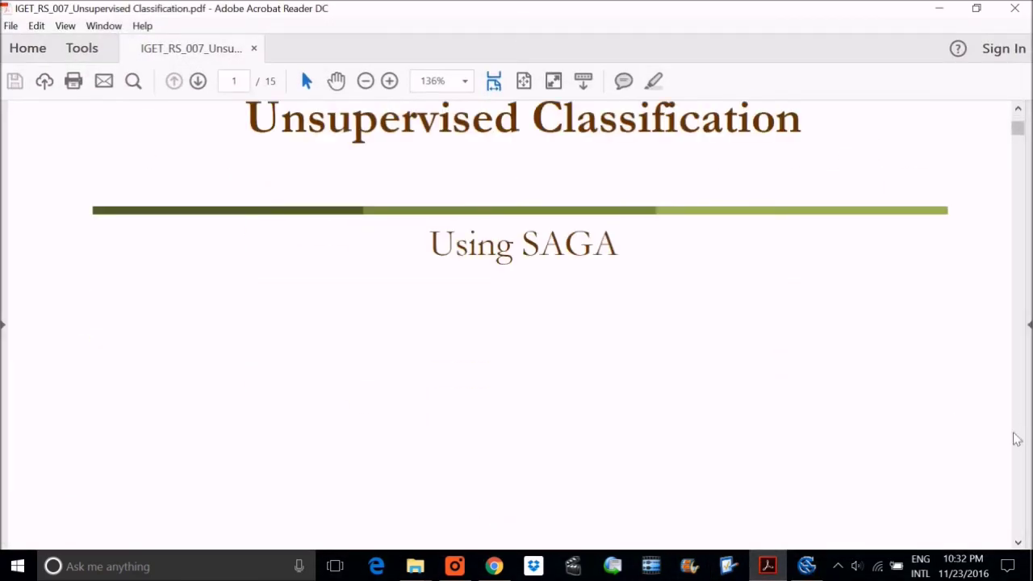
scroll(1009, 435, down, 20)
scroll(1022, 443, down, 10)
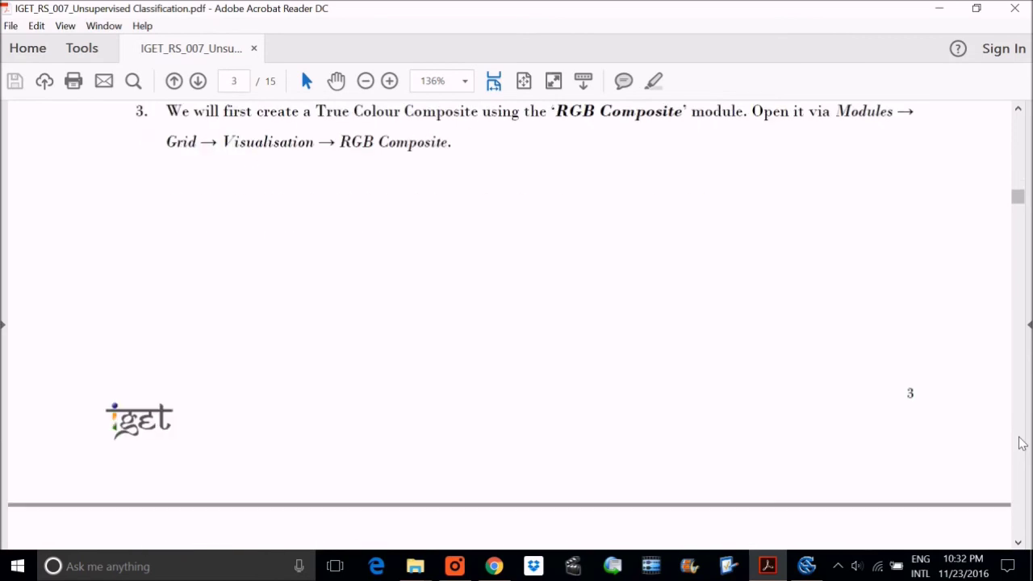
scroll(1020, 113, up, 10)
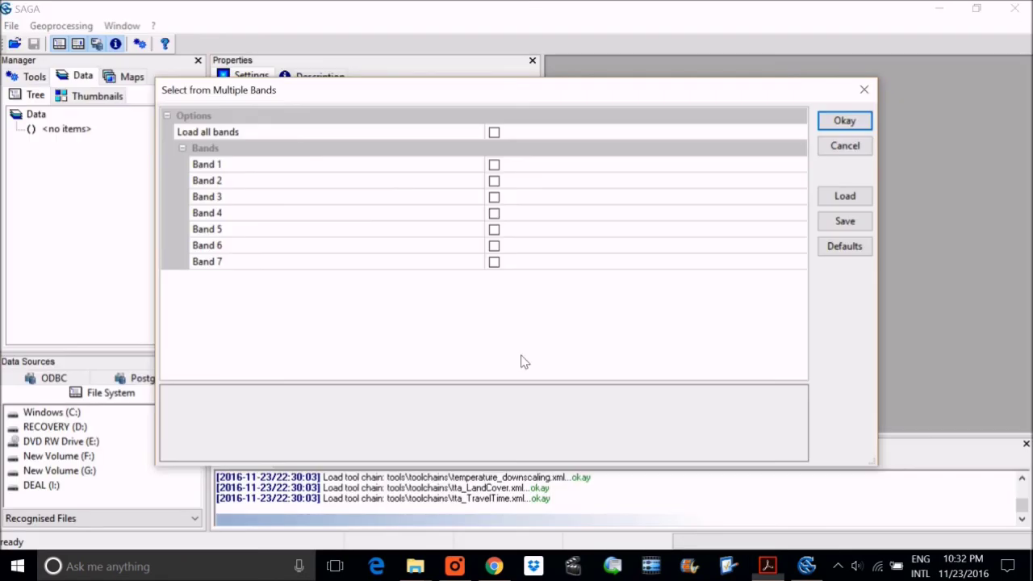
click(494, 132)
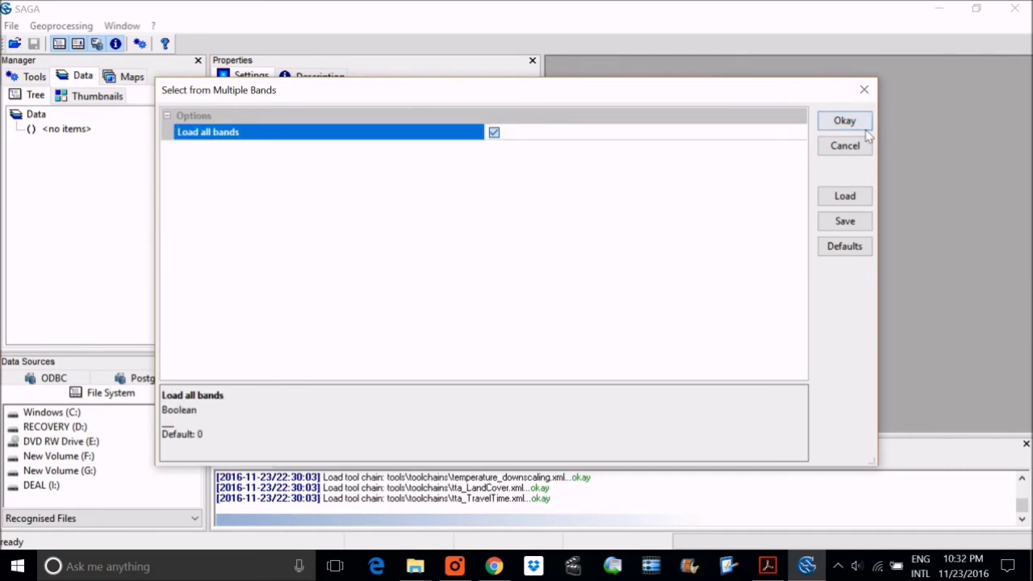
key(Return)
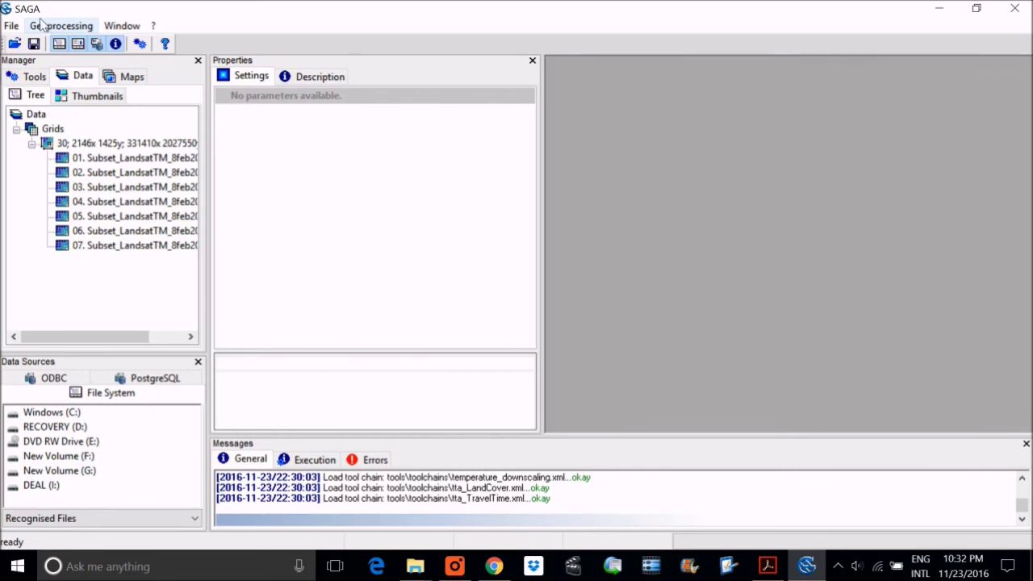
Search the geoprocessing tools by name for RGB Composite and launch the RGB Composite tool.
click(62, 25)
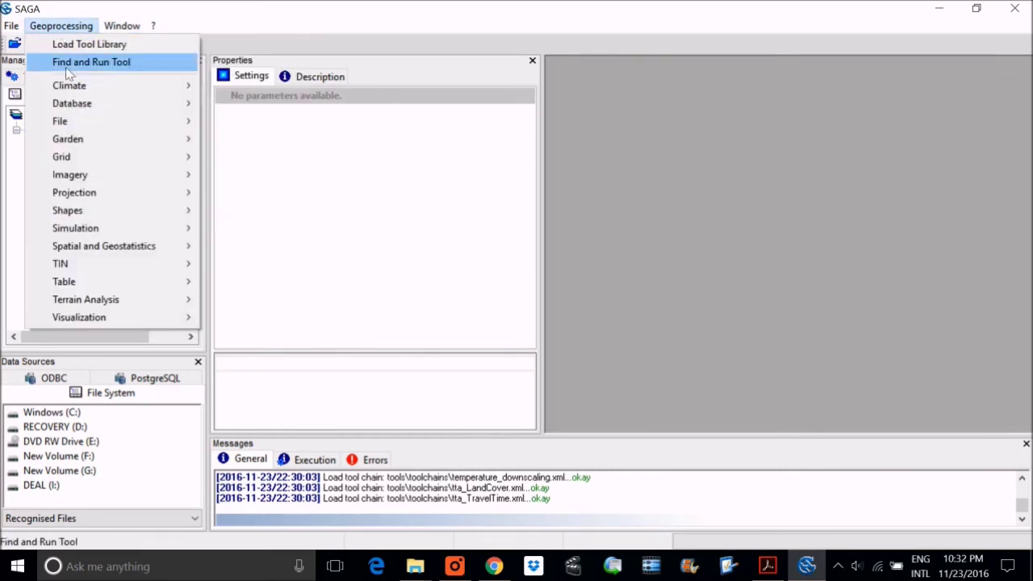
click(77, 62)
click(602, 132)
text(RGB Comp)
key(Return)
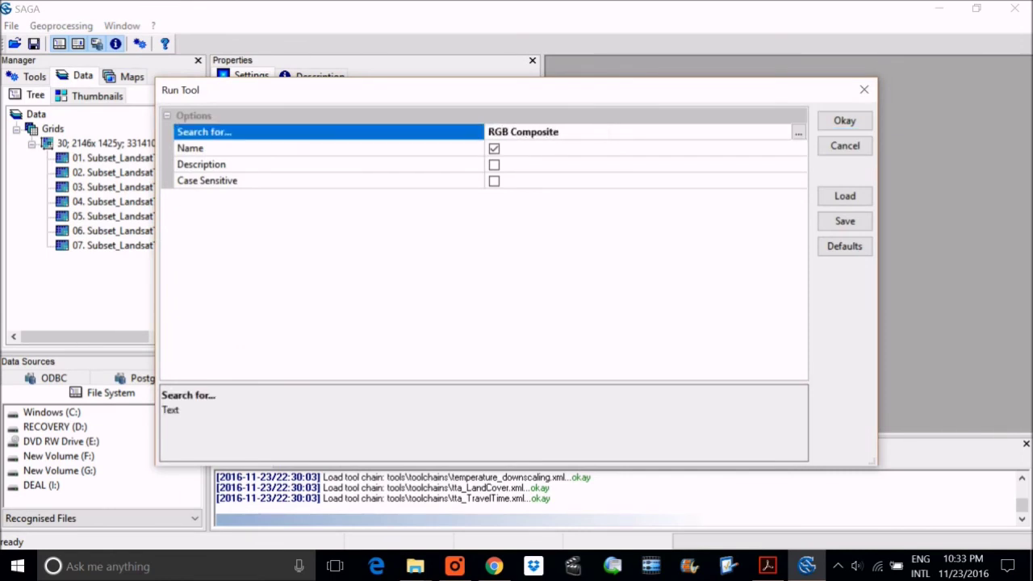
key(Return)
click(477, 327)
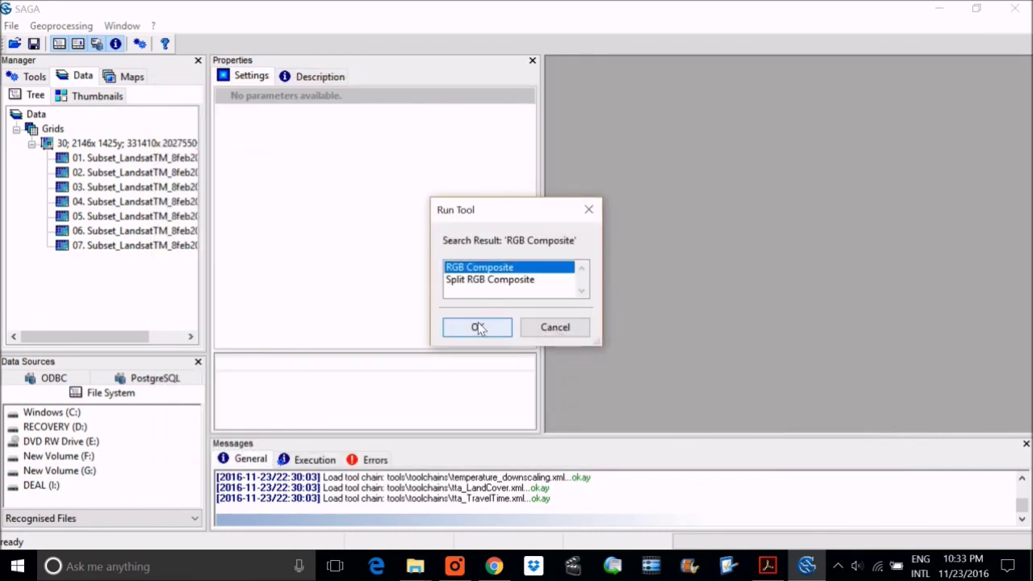
Set the grid system to 30; 2146x 1425y; 331410x 2027550y and assign Band 3 to Red.
click(687, 150)
click(687, 150)
click(557, 165)
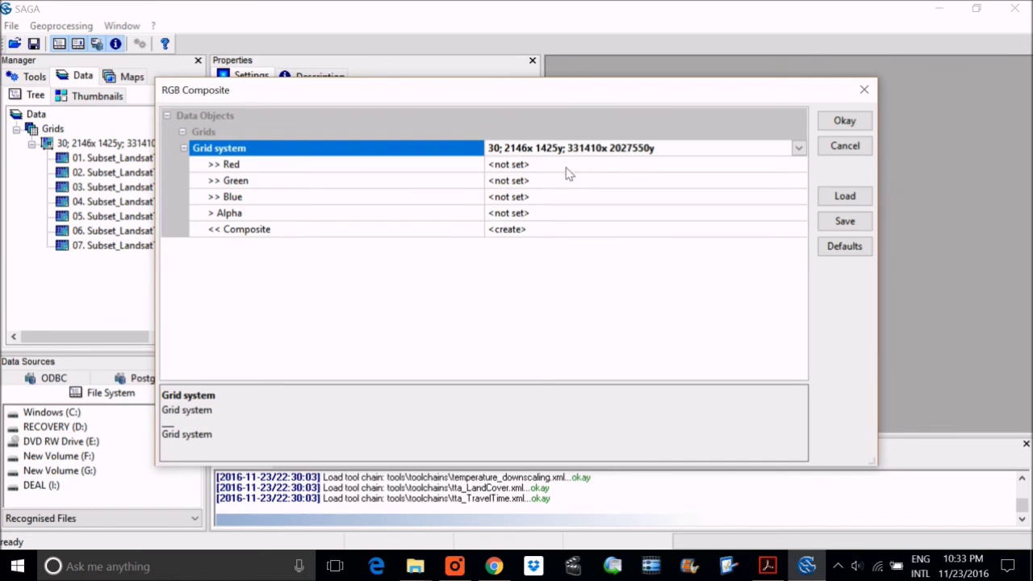
click(568, 166)
click(570, 165)
click(620, 213)
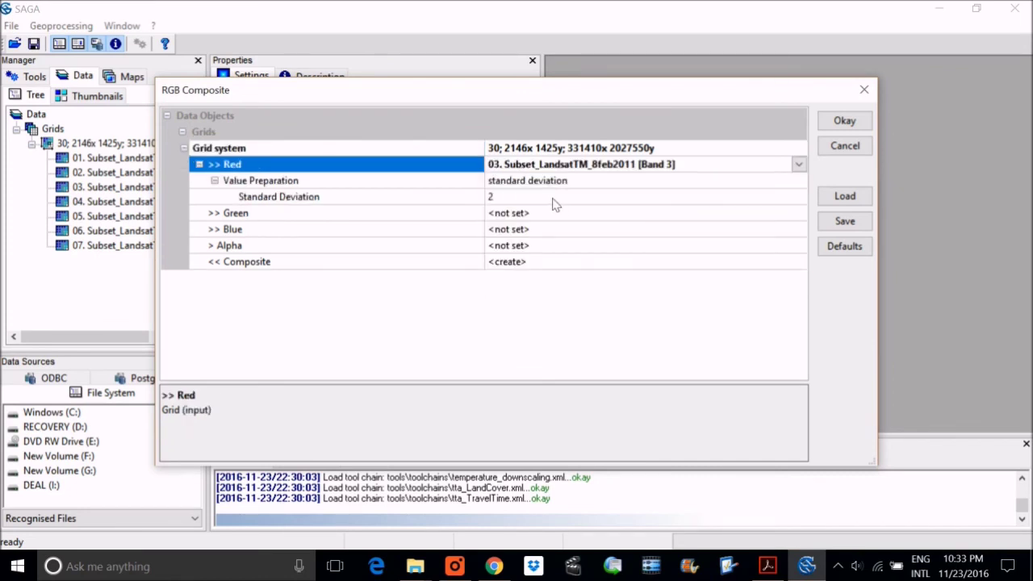
Assign Band 2 of the Landsat image to Green and Band 1 to Blue.
click(551, 213)
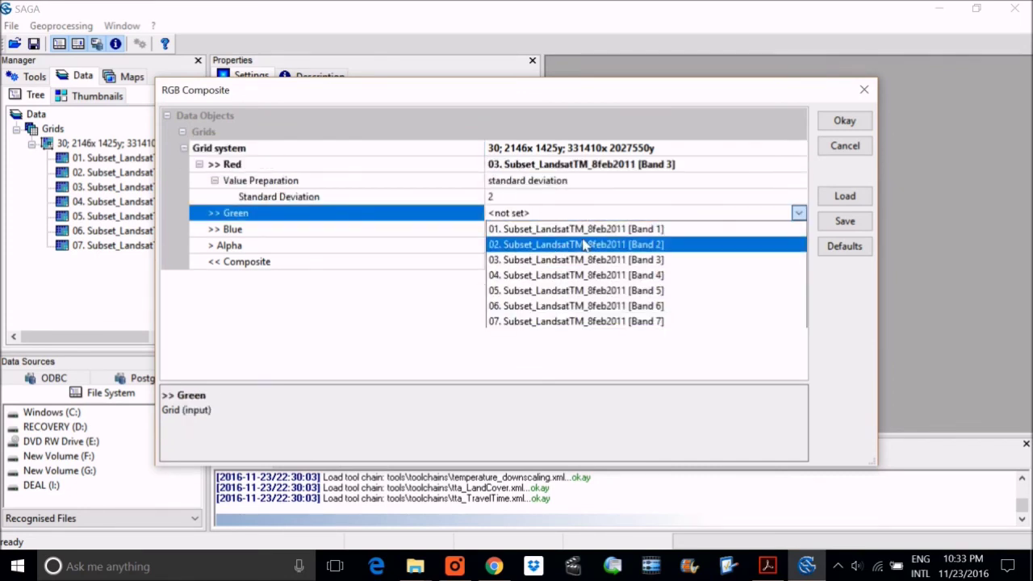
click(570, 242)
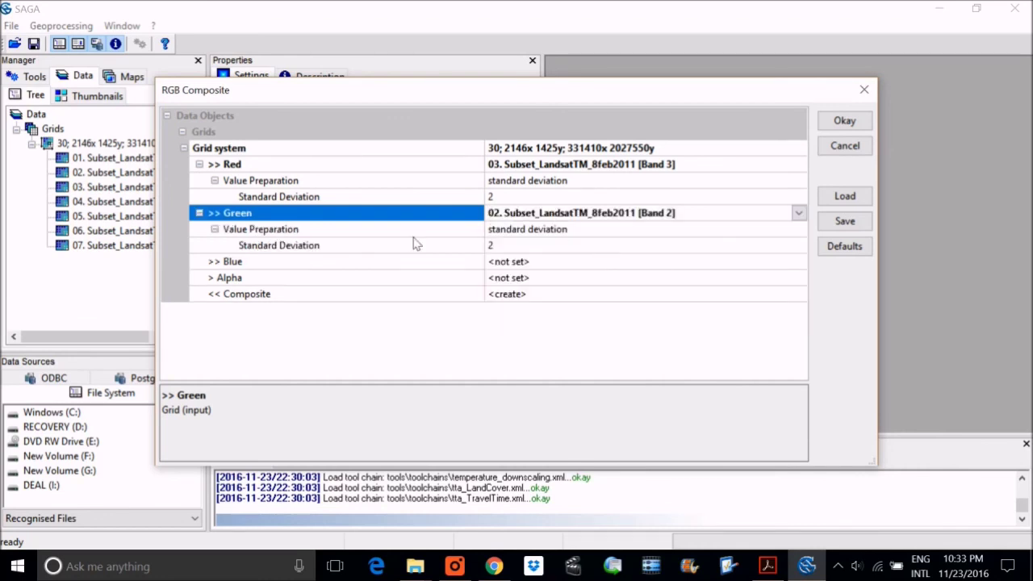
click(552, 265)
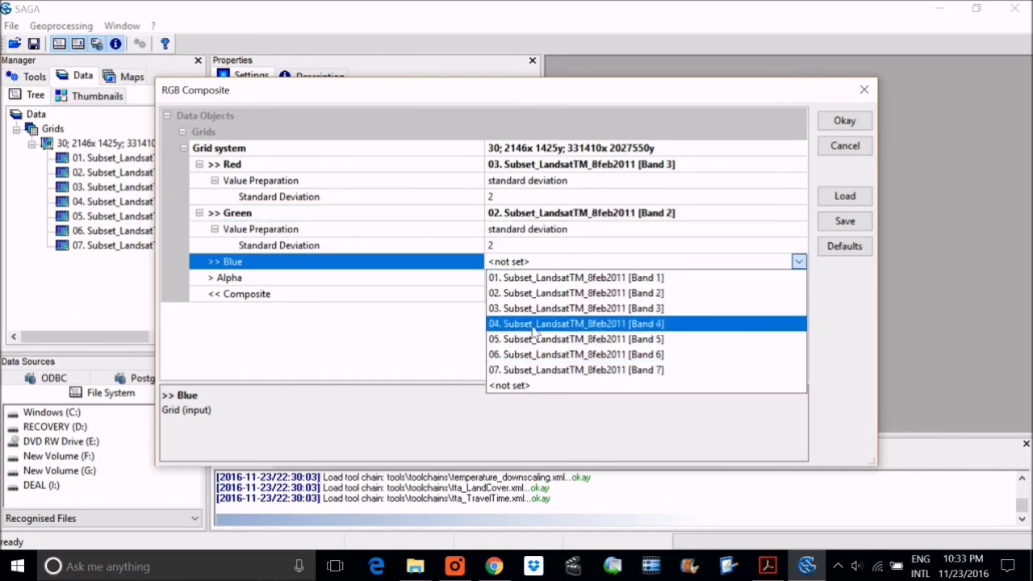
click(622, 280)
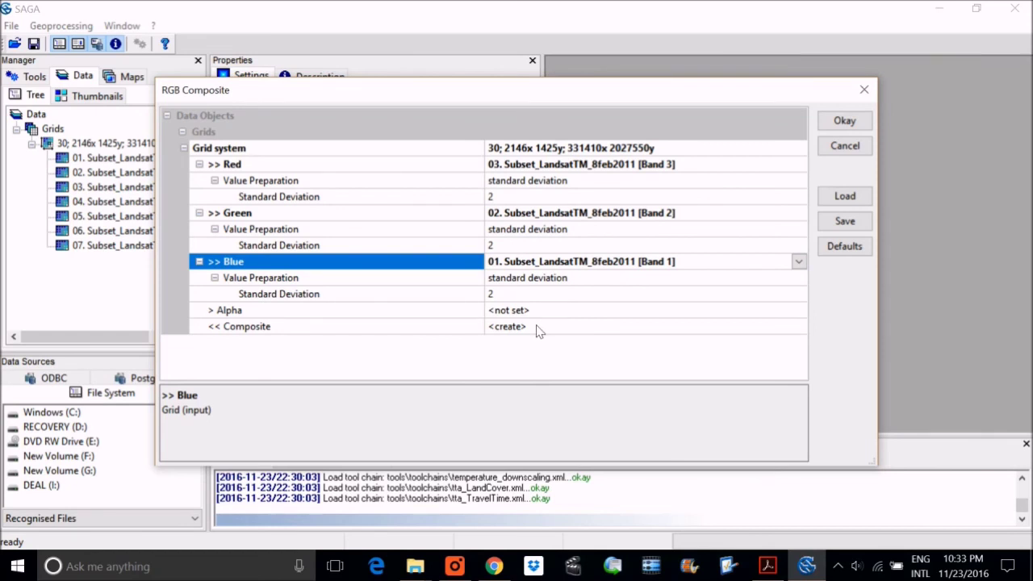
Run the tool with the Composite output set to <create> and display the resulting grid in a maximized map window.
click(572, 328)
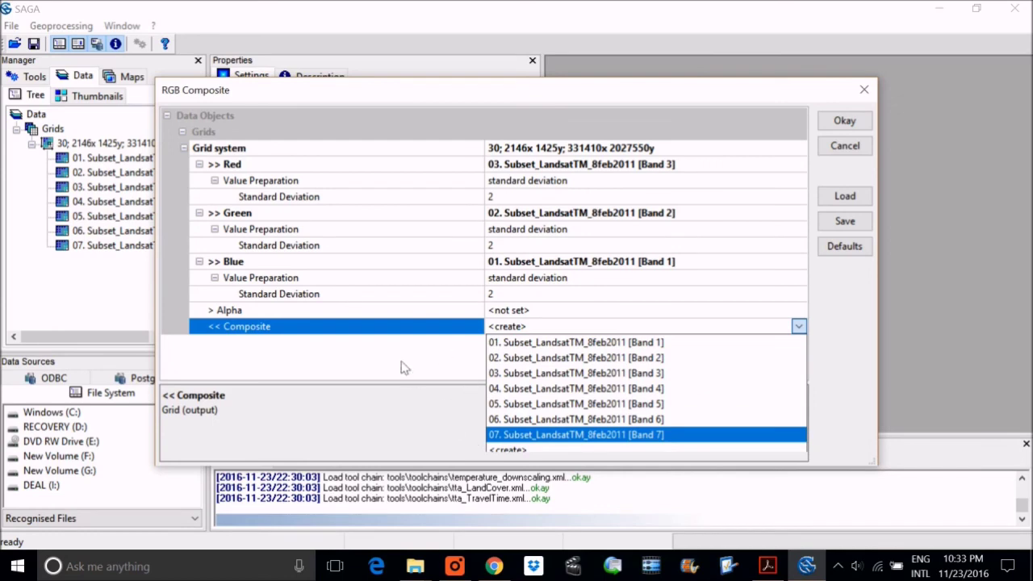
click(509, 329)
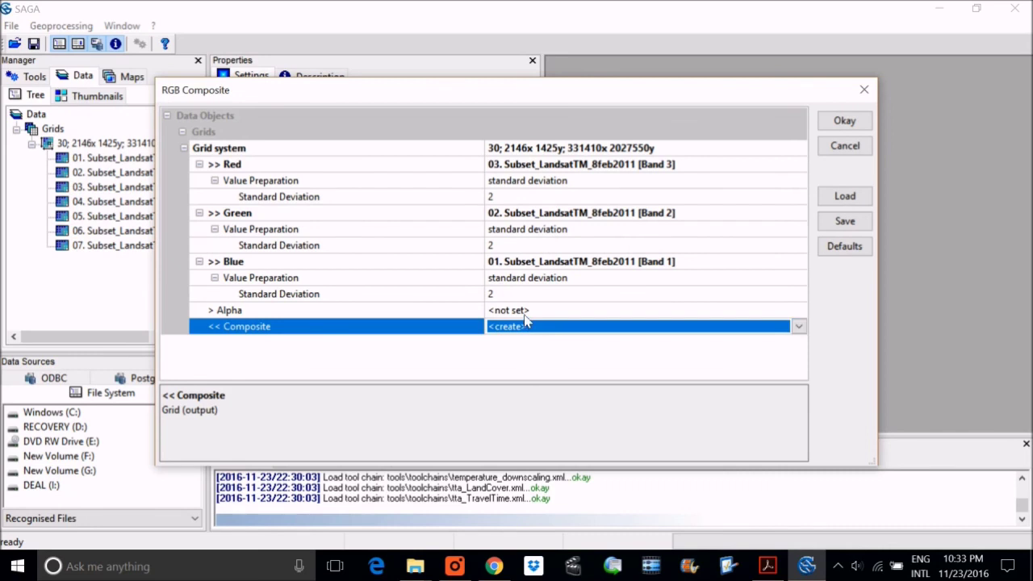
click(844, 121)
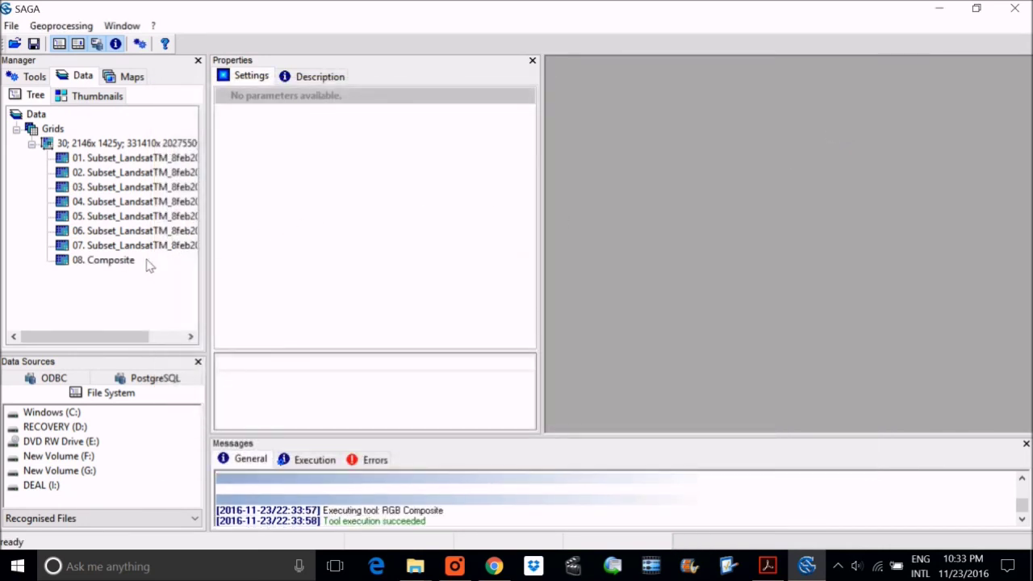
double_click(103, 262)
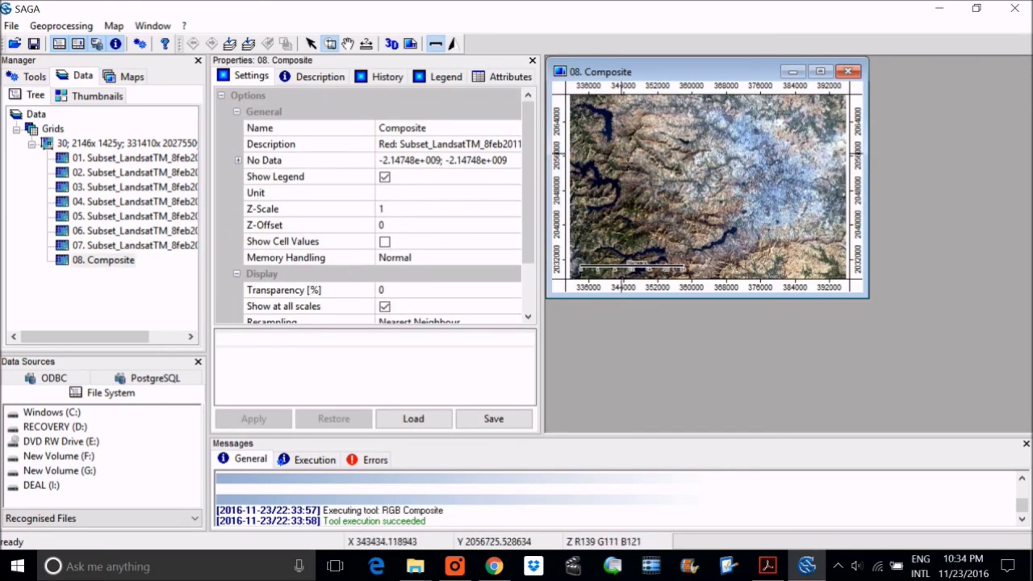
double_click(643, 72)
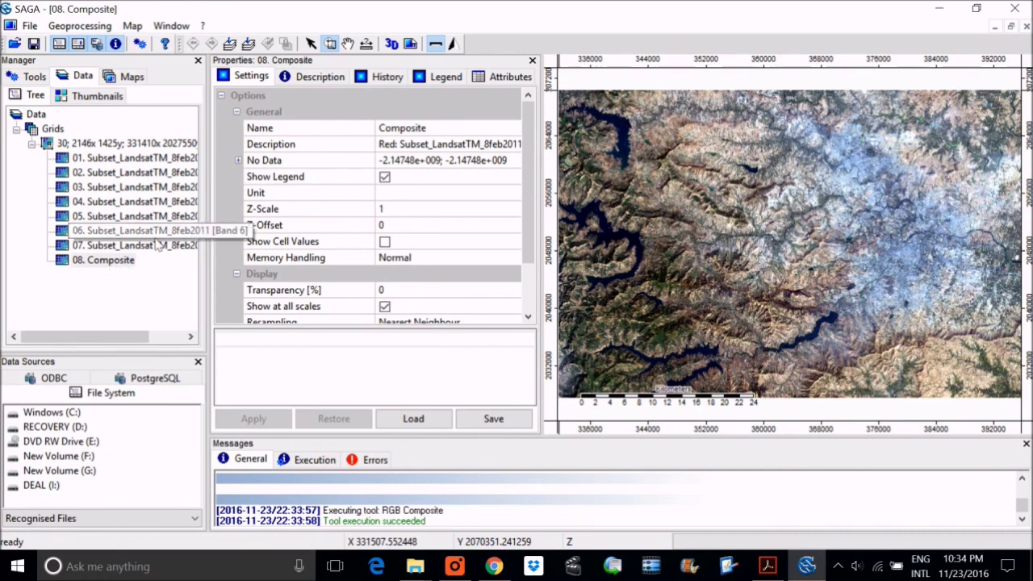
Rename the composite grid as 321Composite and apply the change.
click(384, 129)
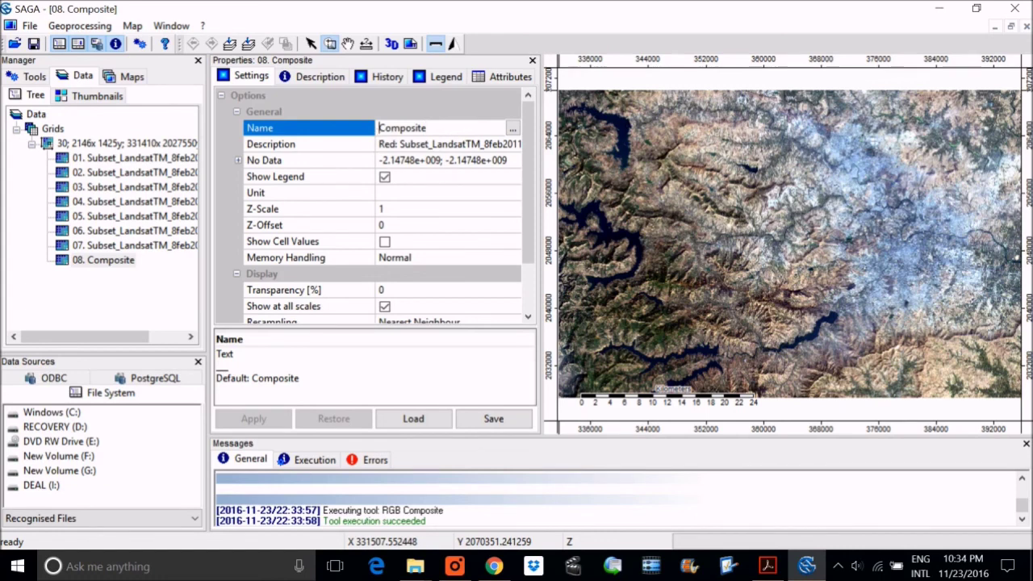
text(321)
key(Return)
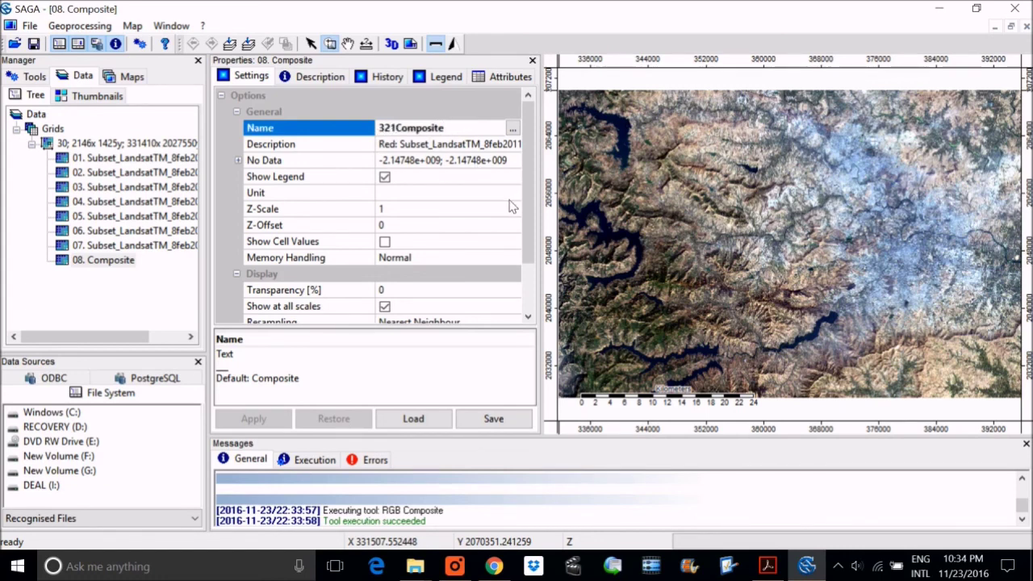
click(267, 415)
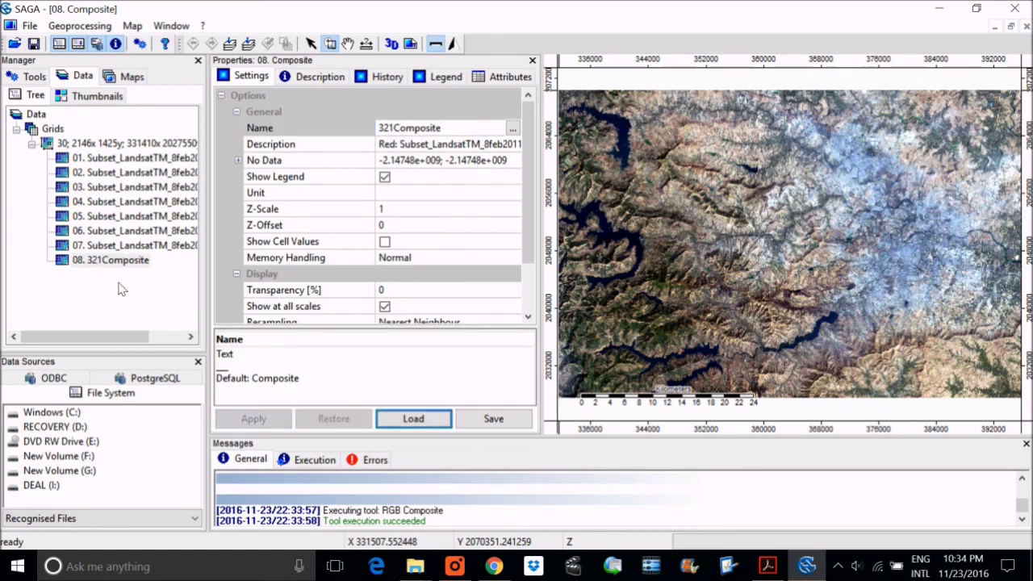
Reopen the RGB Composite tool and assign Band 4 to Red, Band 5 to Green and Band 2 to Blue.
click(93, 31)
click(105, 340)
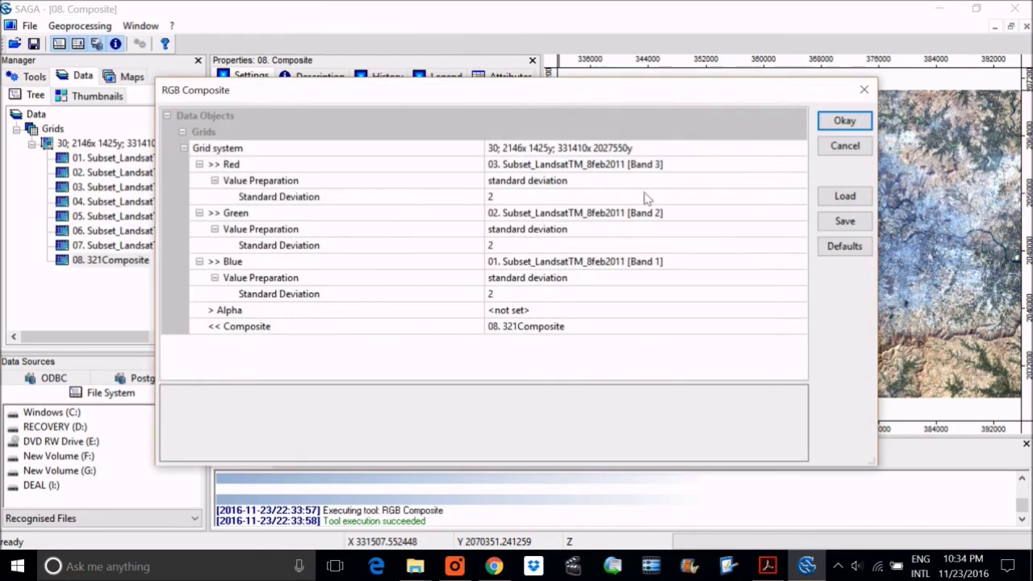
click(699, 168)
click(661, 227)
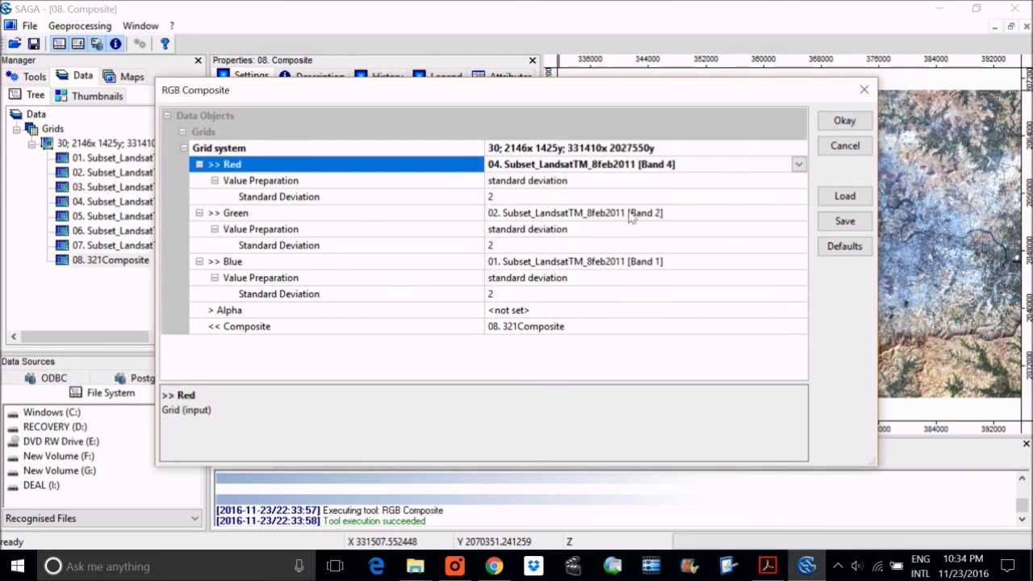
click(628, 213)
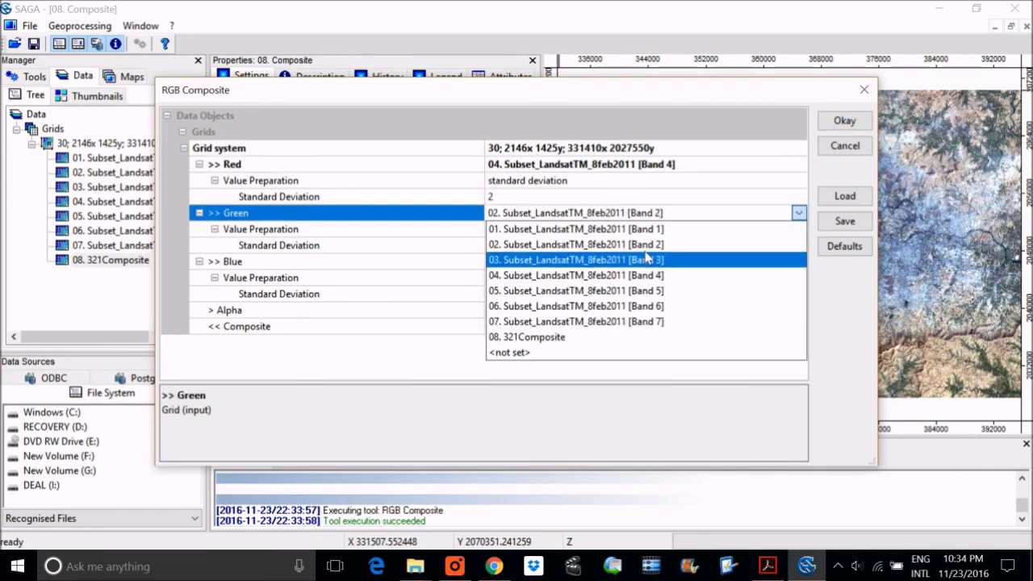
click(654, 291)
click(621, 257)
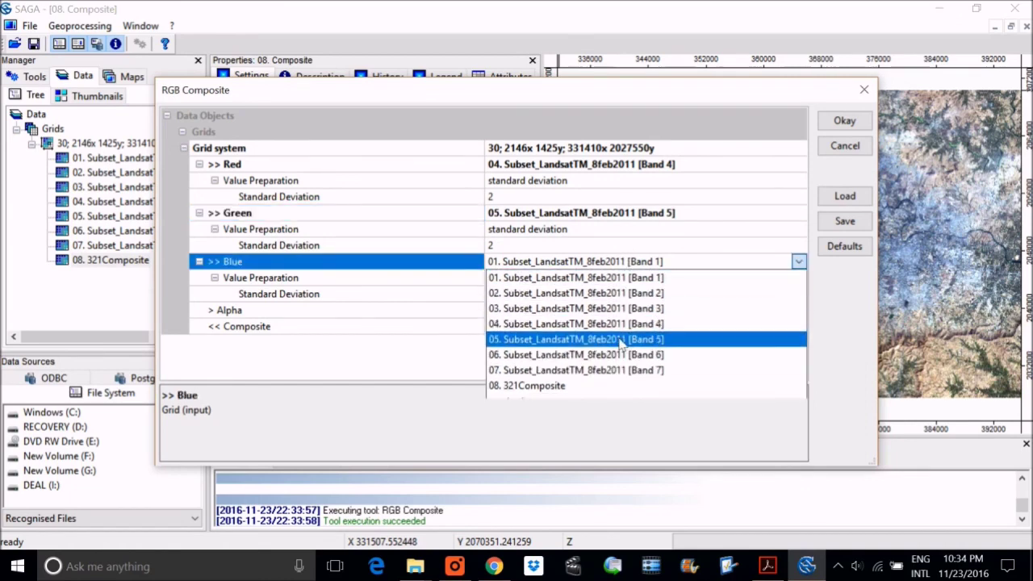
click(620, 302)
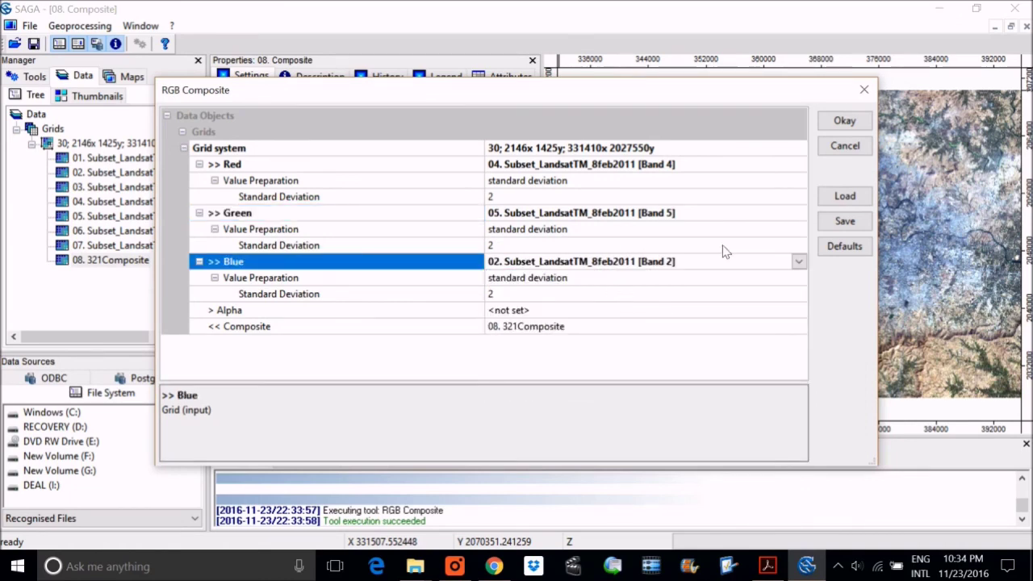
Run the tool with the Composite output set to <create> and display the resulting grid in a new map.
click(521, 331)
click(514, 466)
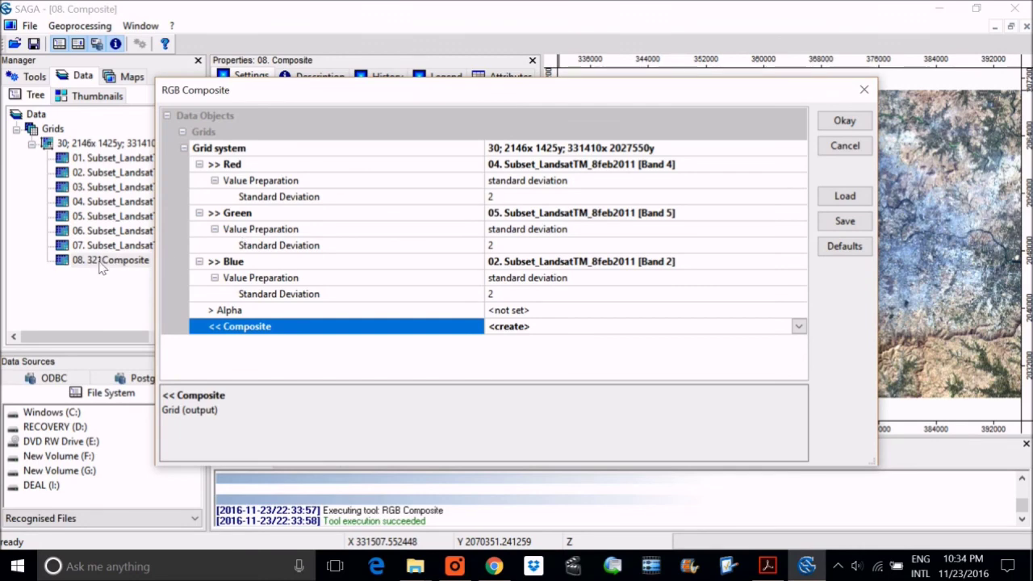
click(844, 120)
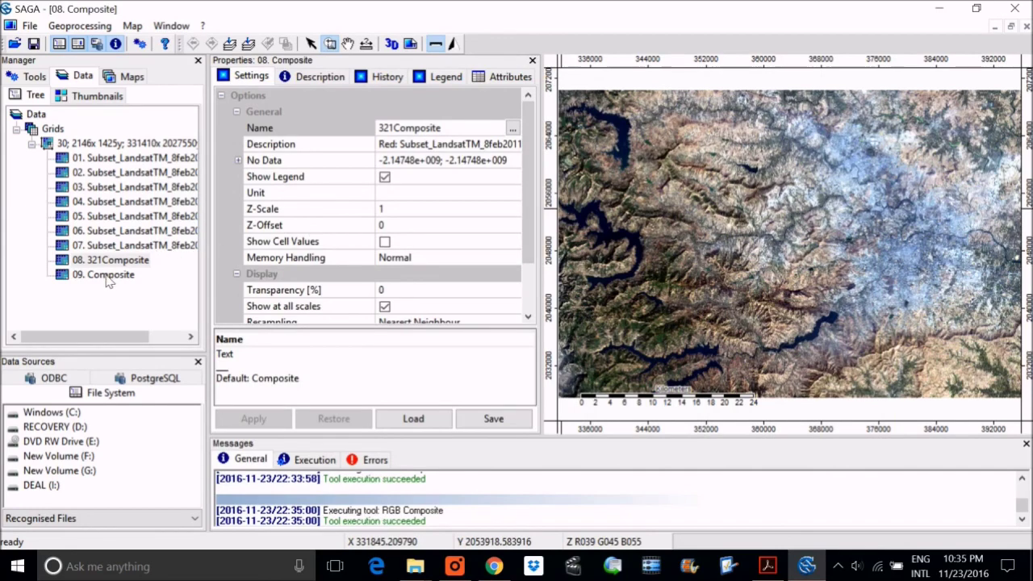
double_click(109, 277)
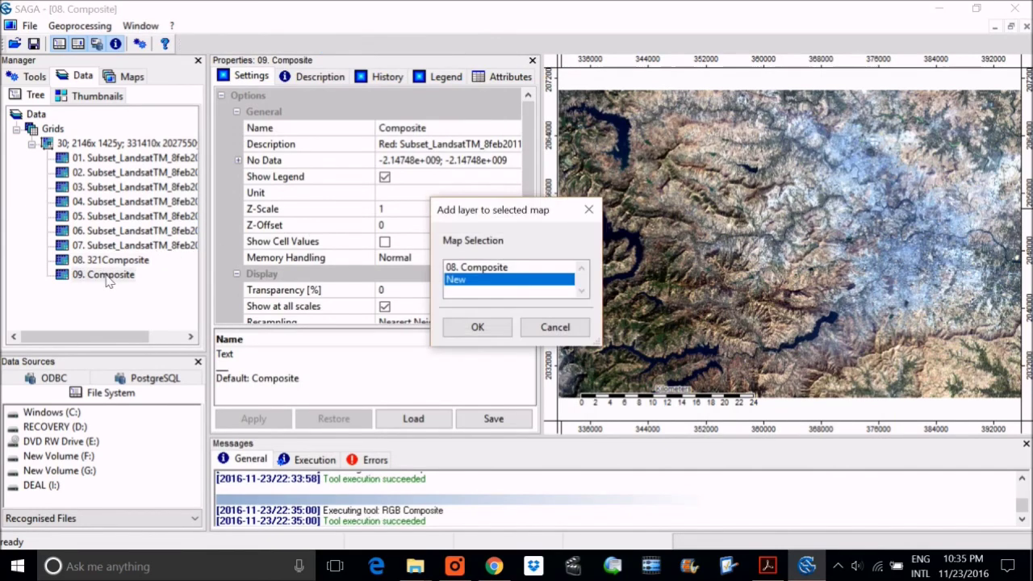
click(477, 327)
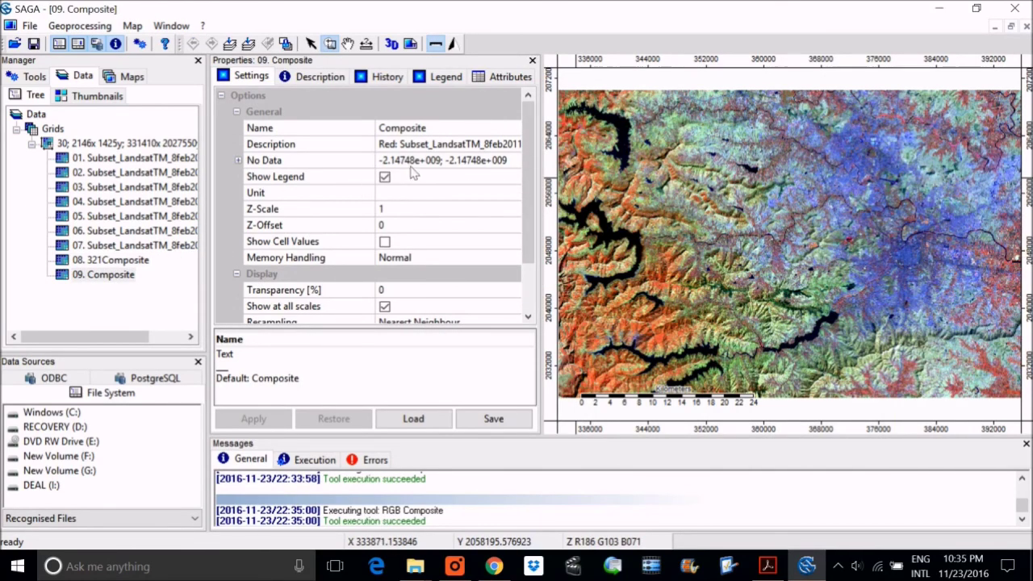
Rename the new composite grid as 452Composite and apply the change.
click(421, 130)
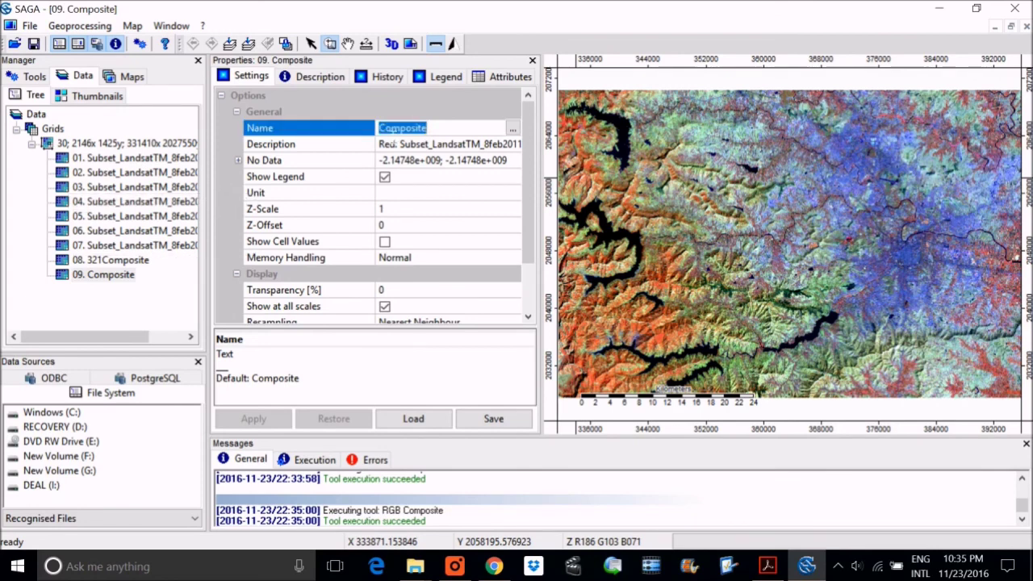
click(379, 128)
text(452)
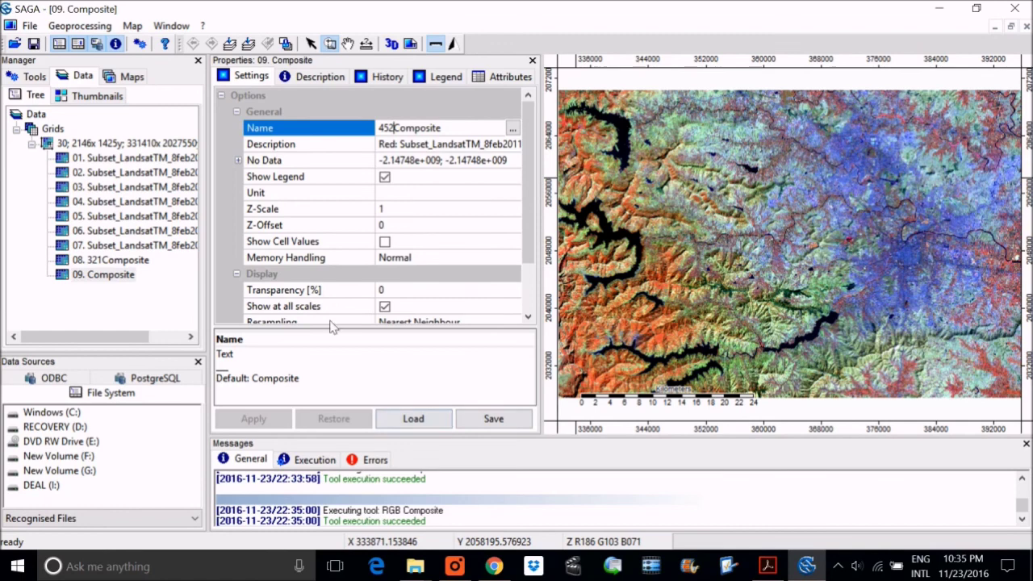
key(Return)
click(253, 419)
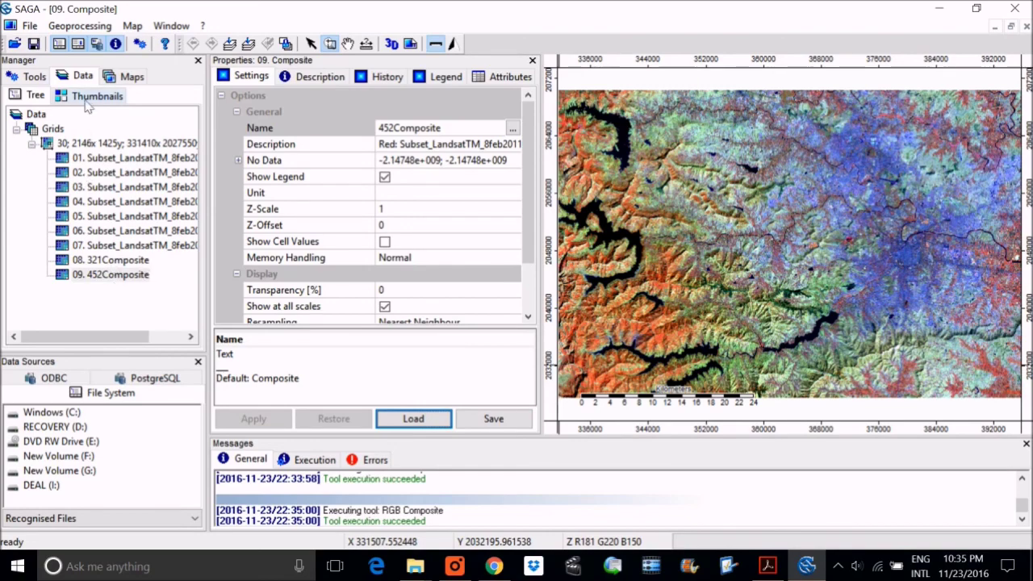
List the open maps and tile the two composite map windows vertically.
click(88, 98)
click(127, 79)
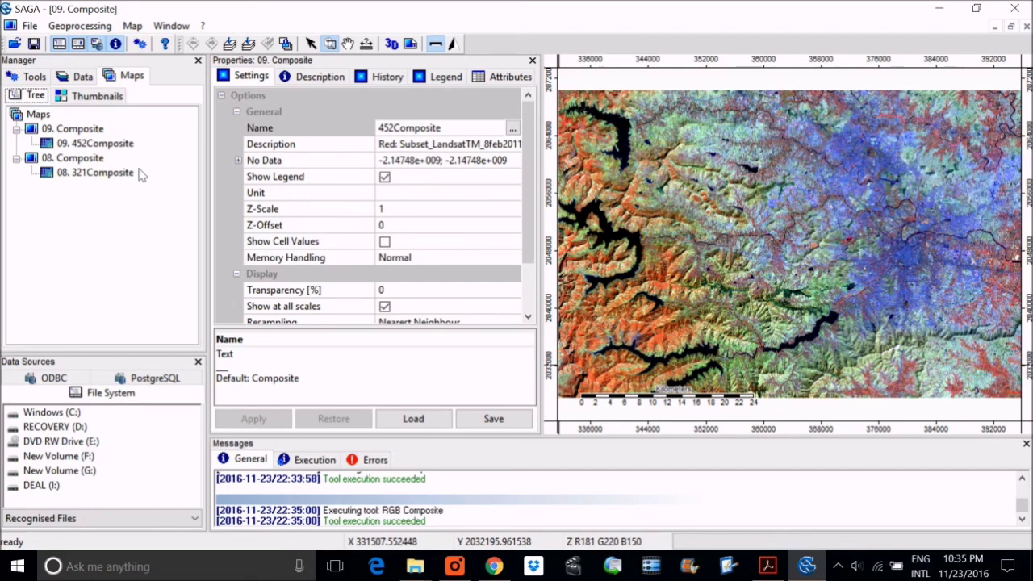
right_click(124, 145)
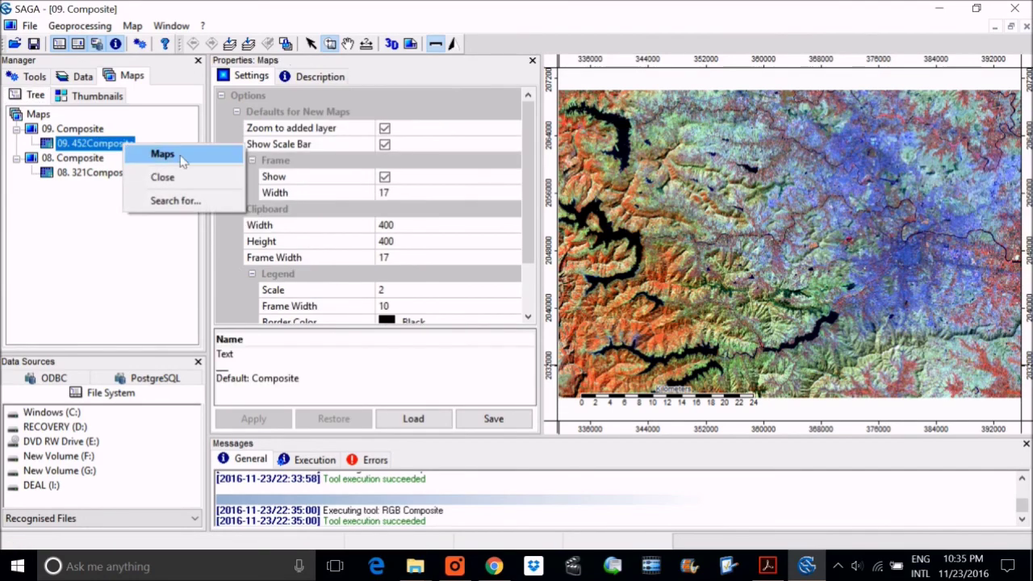
click(261, 11)
click(186, 27)
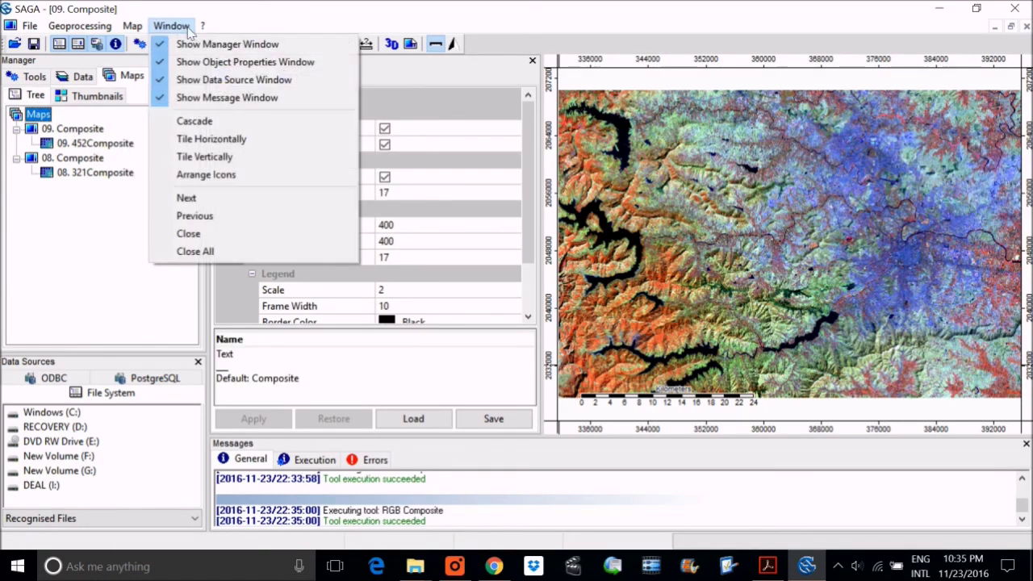
click(252, 156)
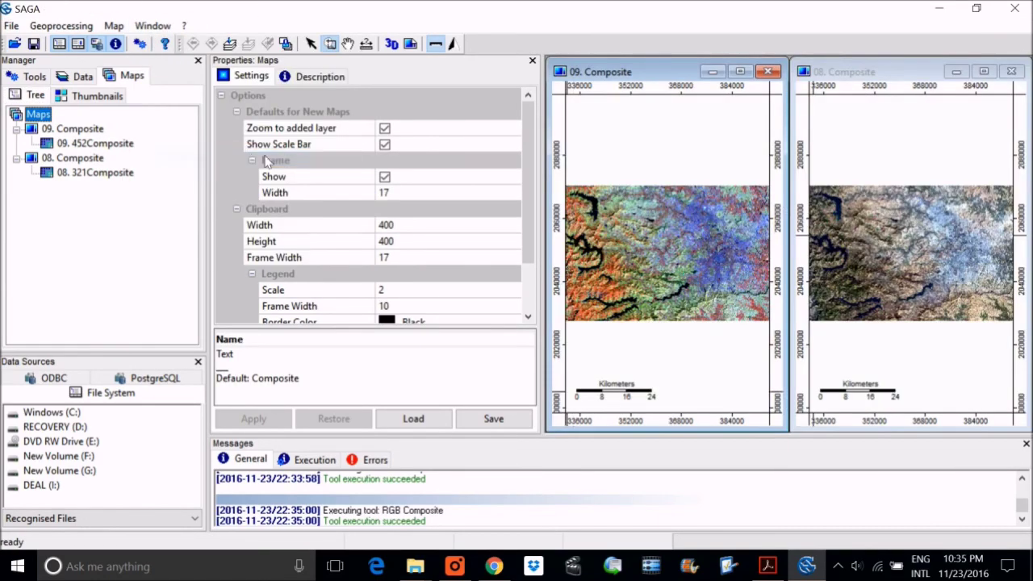
Toggle the visibility of the 452Composite layer in its map, leaving it hidden.
right_click(83, 144)
click(89, 130)
right_click(89, 130)
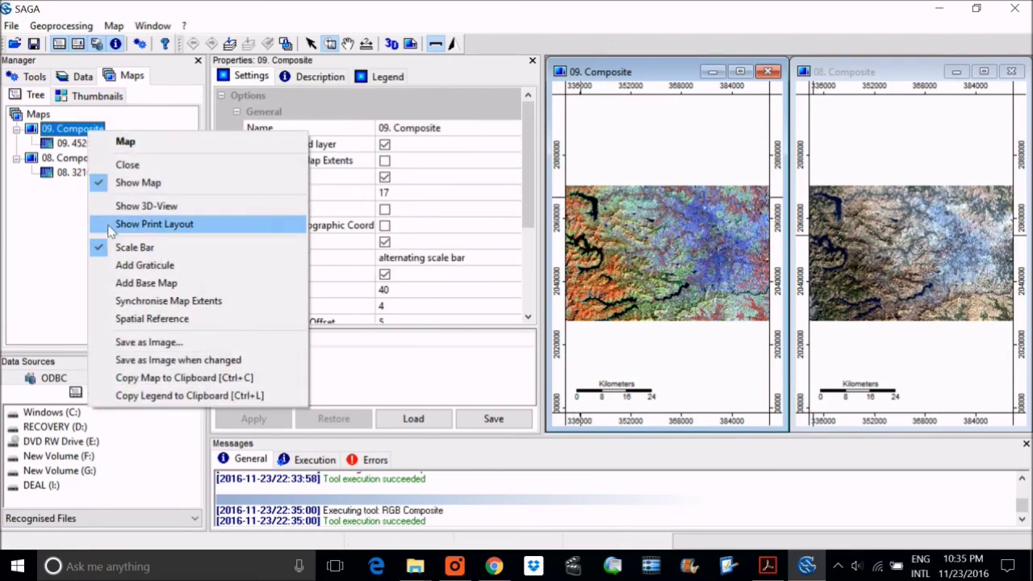
click(76, 183)
right_click(81, 144)
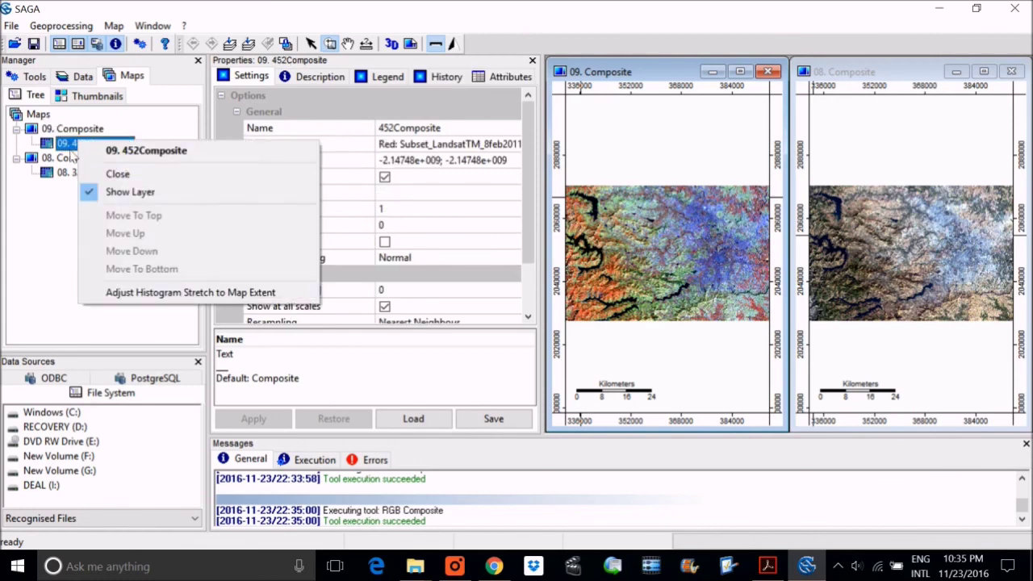
click(113, 192)
right_click(128, 147)
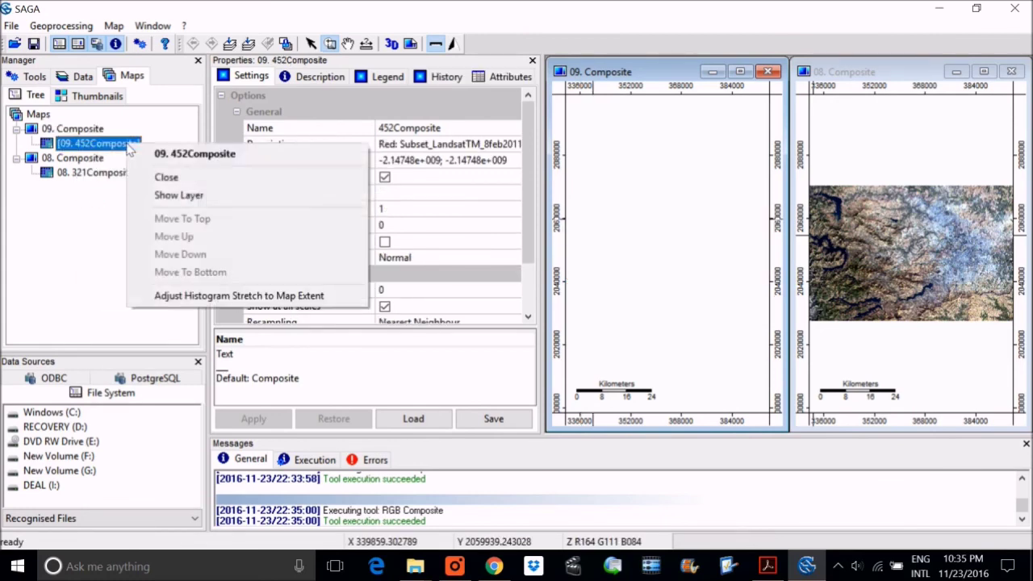
click(179, 194)
right_click(113, 143)
click(176, 194)
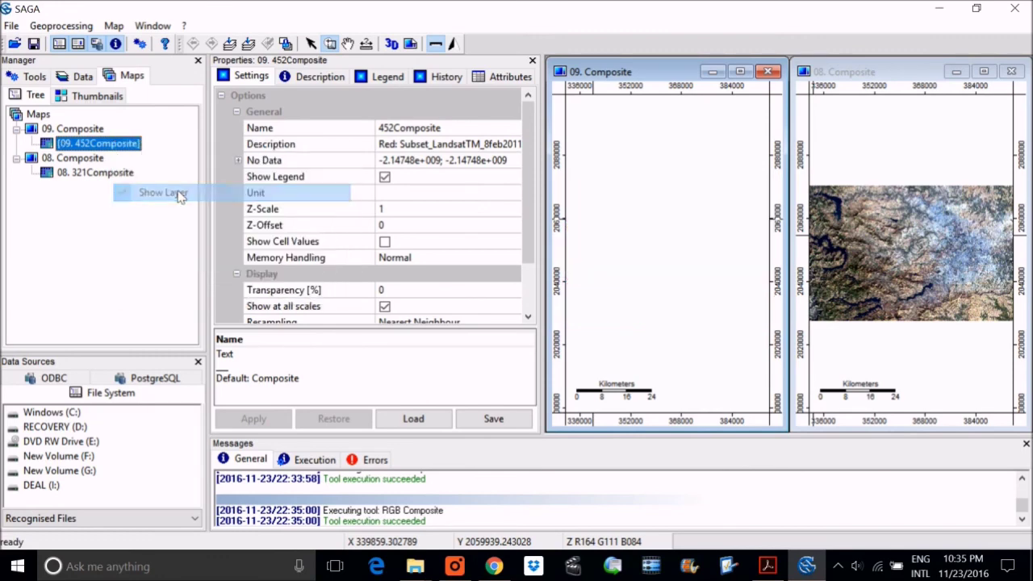
Hide the 321Composite layer in its map.
right_click(101, 173)
click(141, 225)
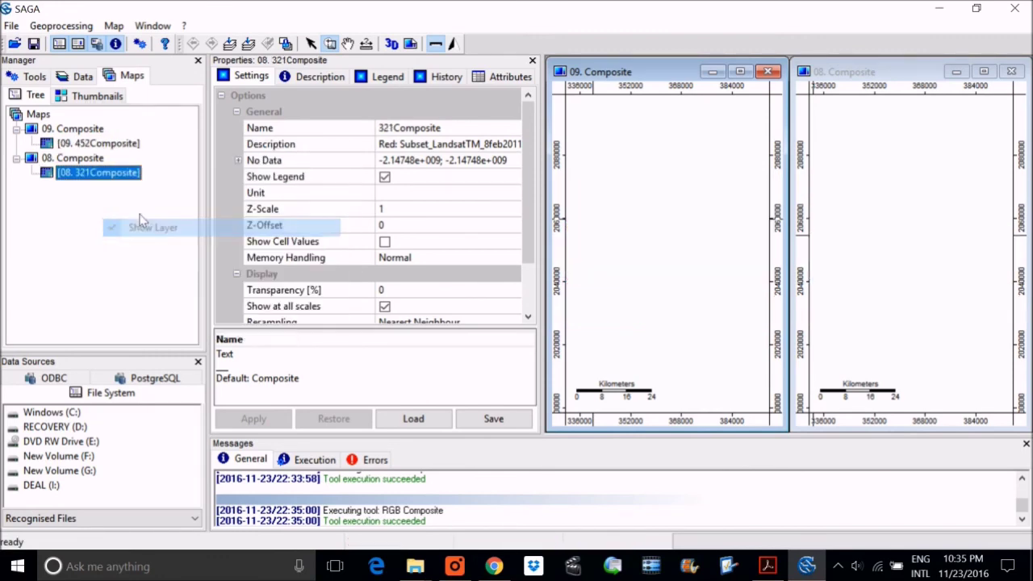
right_click(103, 176)
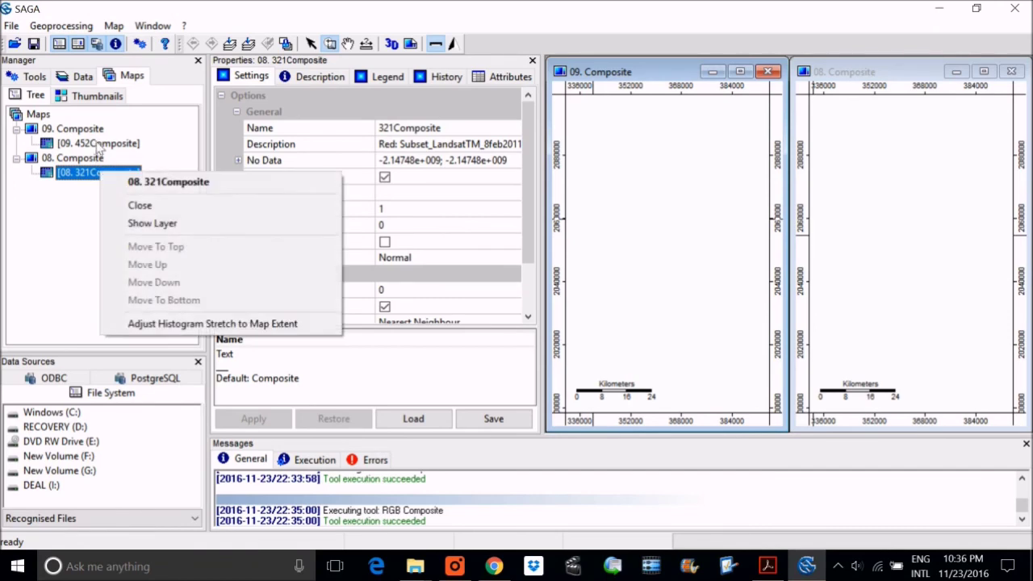
click(101, 144)
right_click(100, 142)
click(96, 172)
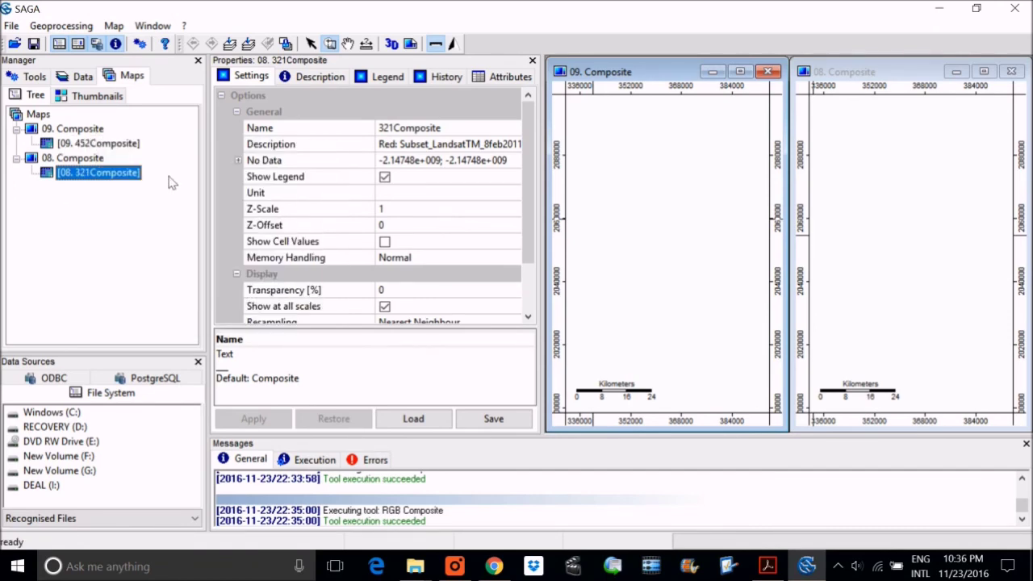
Show the 452Composite layer in its map again.
click(93, 144)
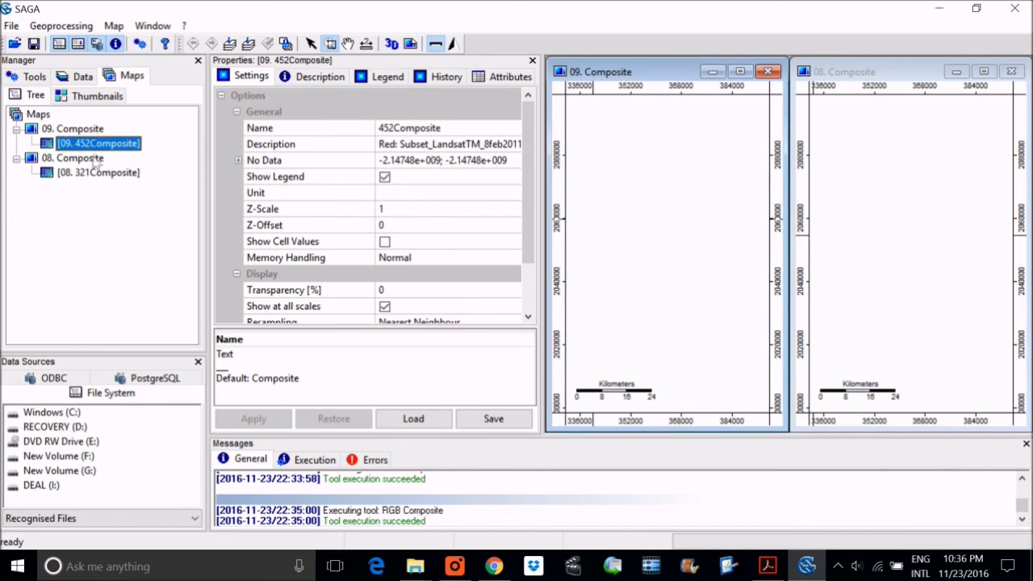
right_click(98, 145)
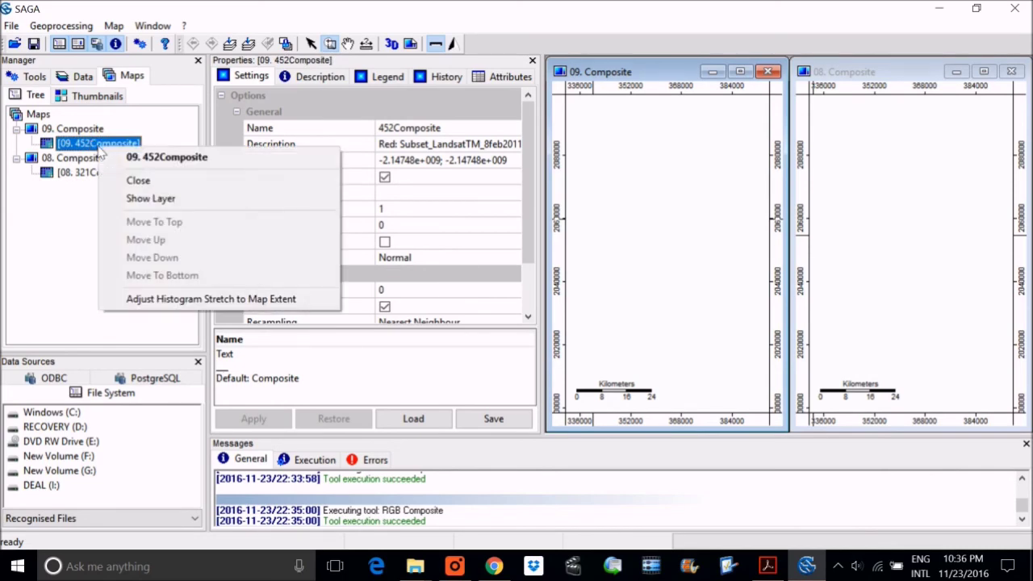
click(150, 199)
right_click(114, 168)
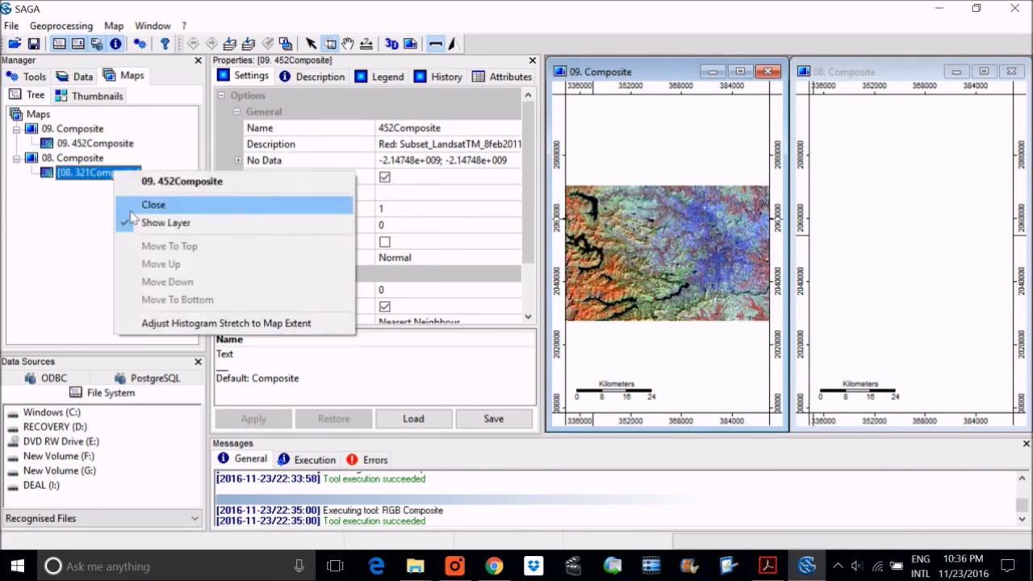
click(142, 222)
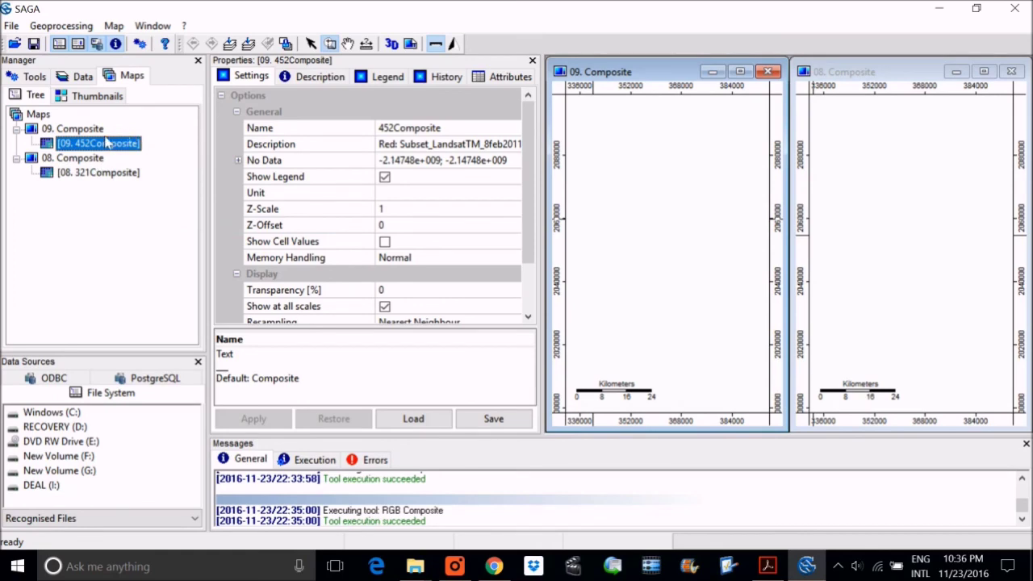
right_click(107, 142)
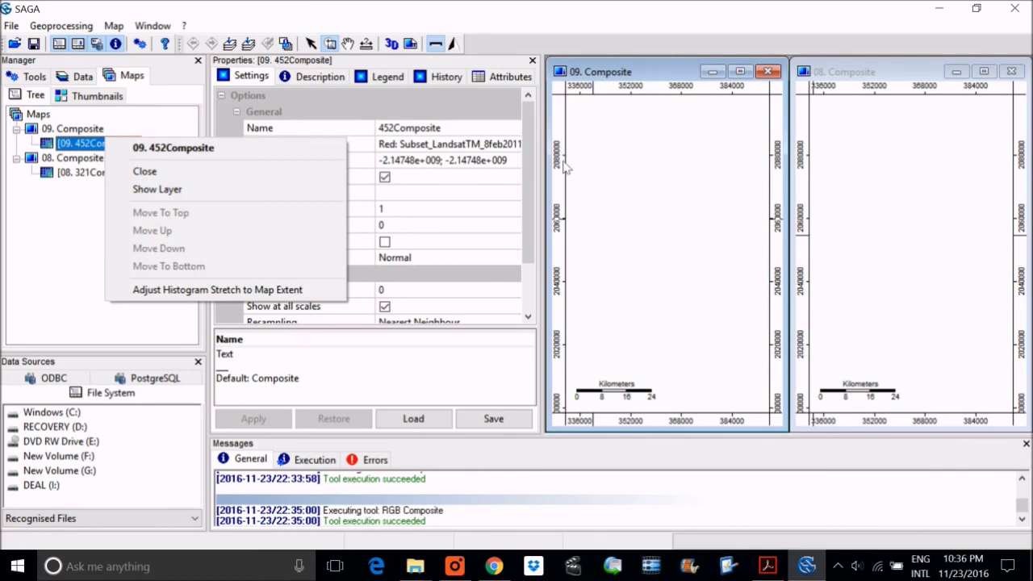
click(158, 189)
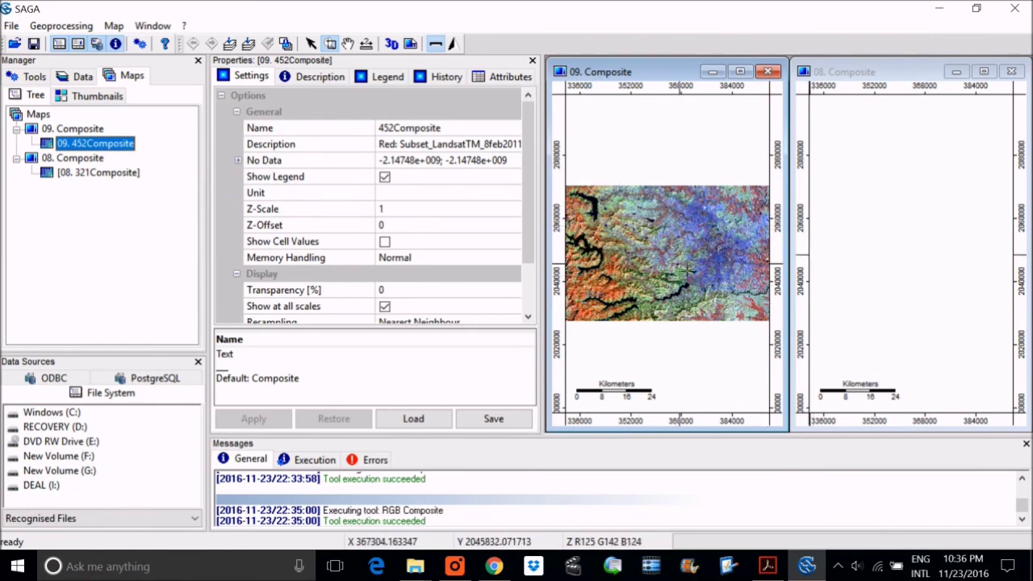
Move the 321Composite layer into the map containing 452Composite and maximize that map at its full extent.
drag(125, 179, 96, 146)
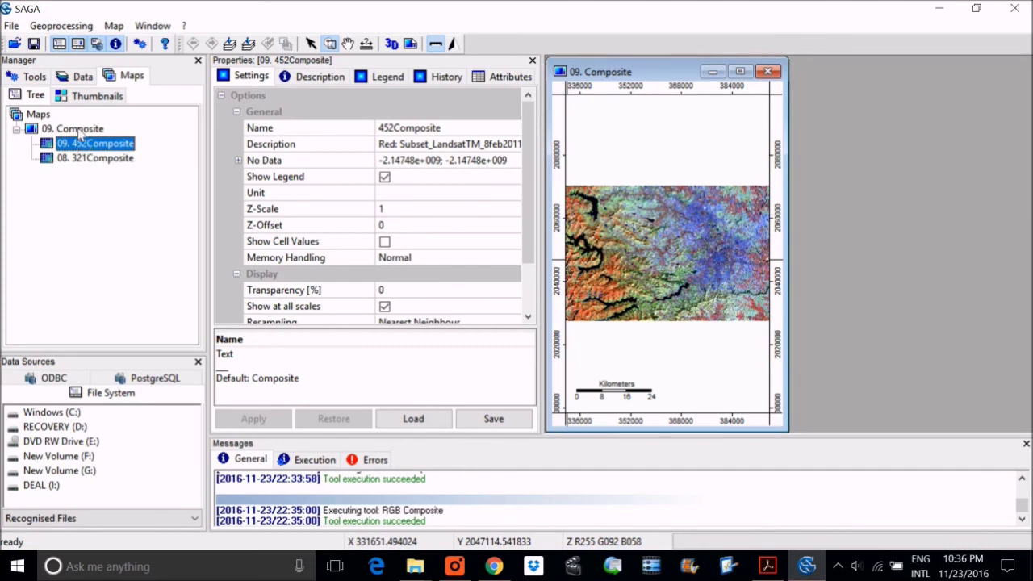
double_click(657, 71)
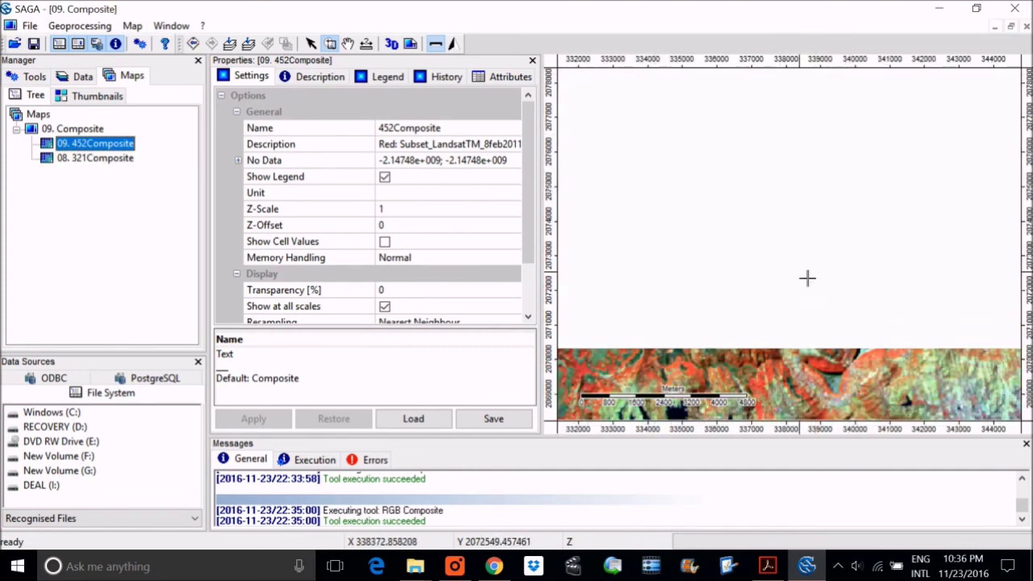
click(229, 44)
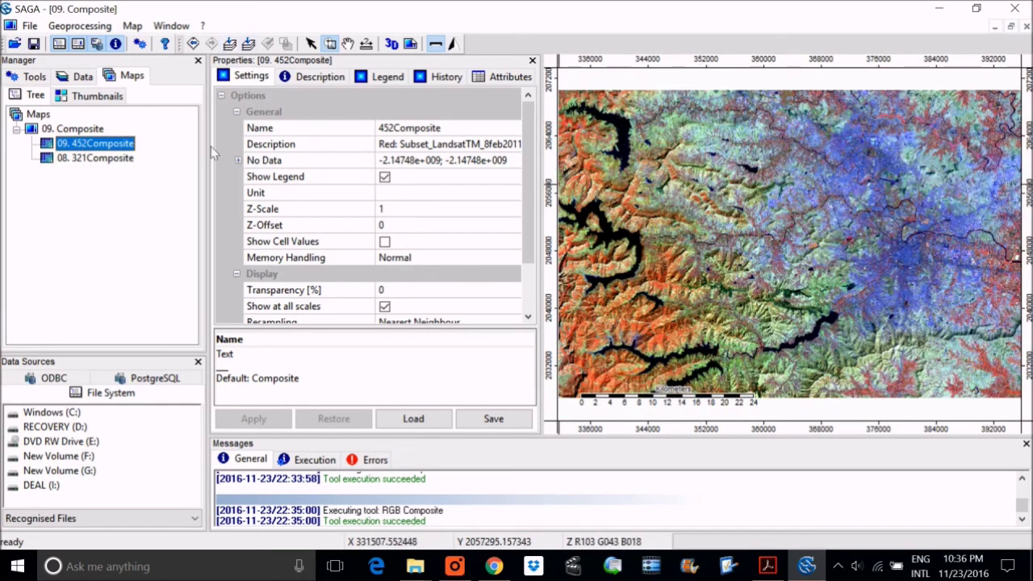
Hide and reshow the 452Composite layer to compare it with the 321Composite layer beneath.
right_click(96, 145)
click(139, 202)
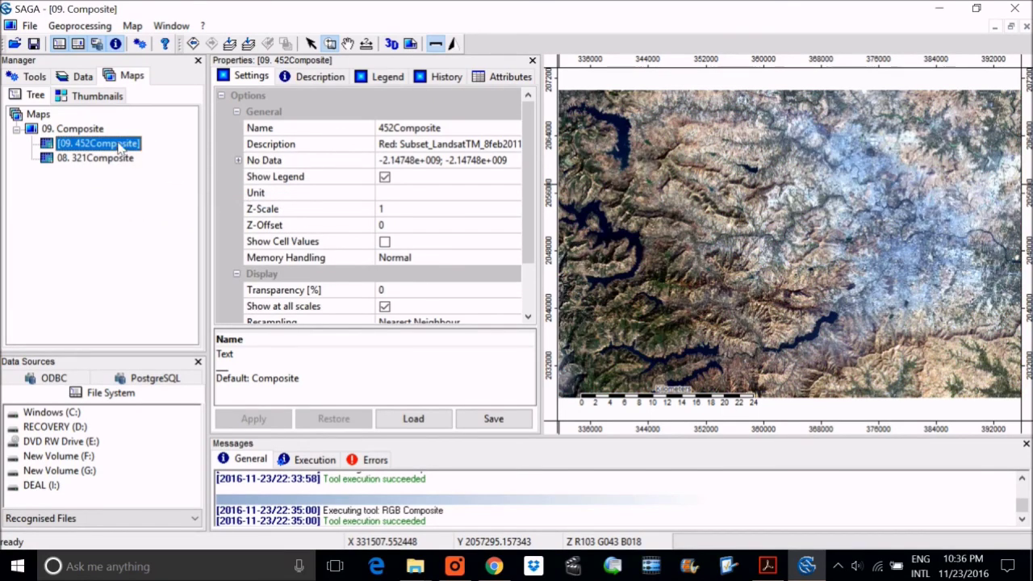
right_click(129, 149)
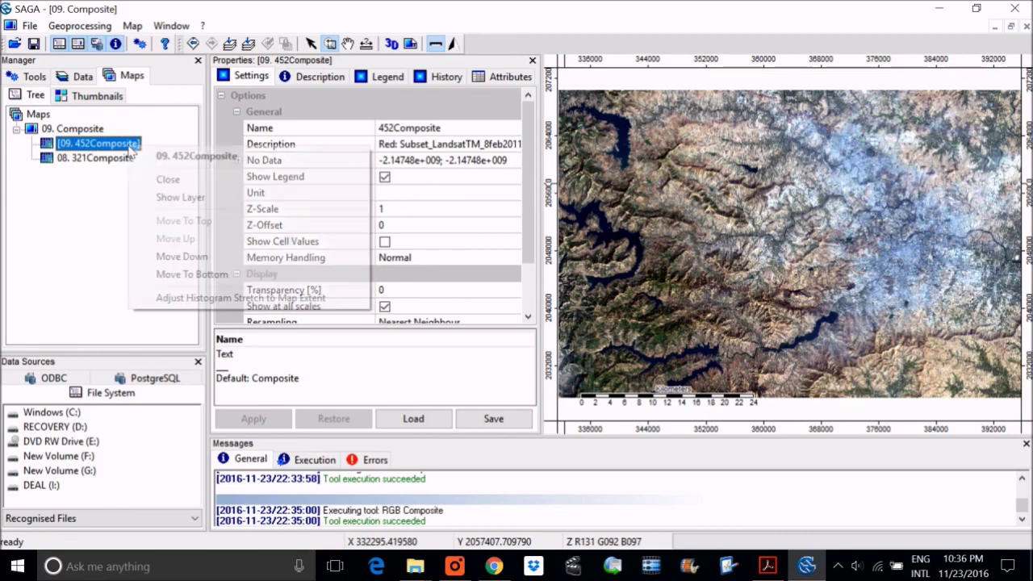
click(179, 197)
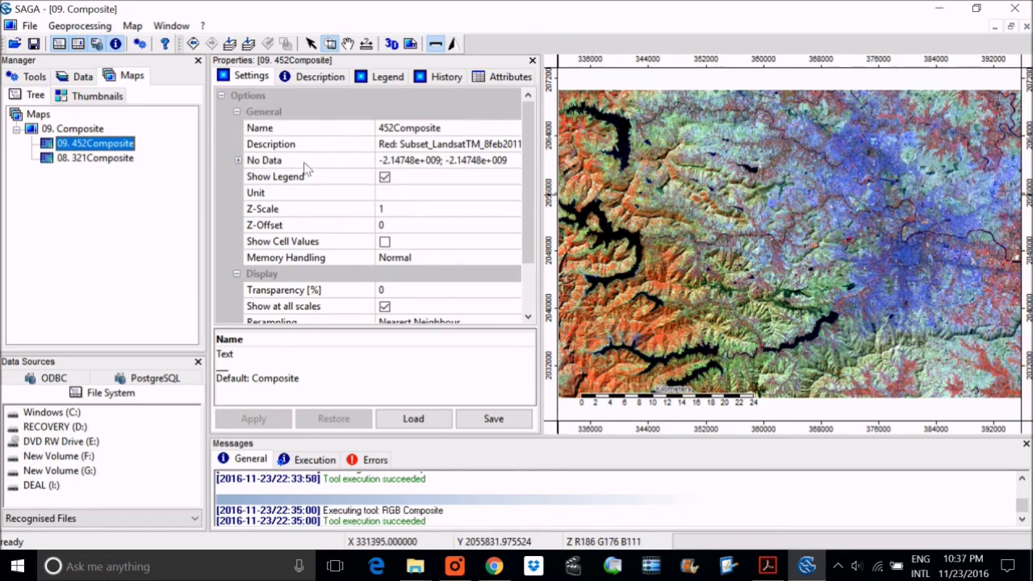
Look at the Landsat TM band table in the PDF guide and check the SAGA version information.
click(768, 566)
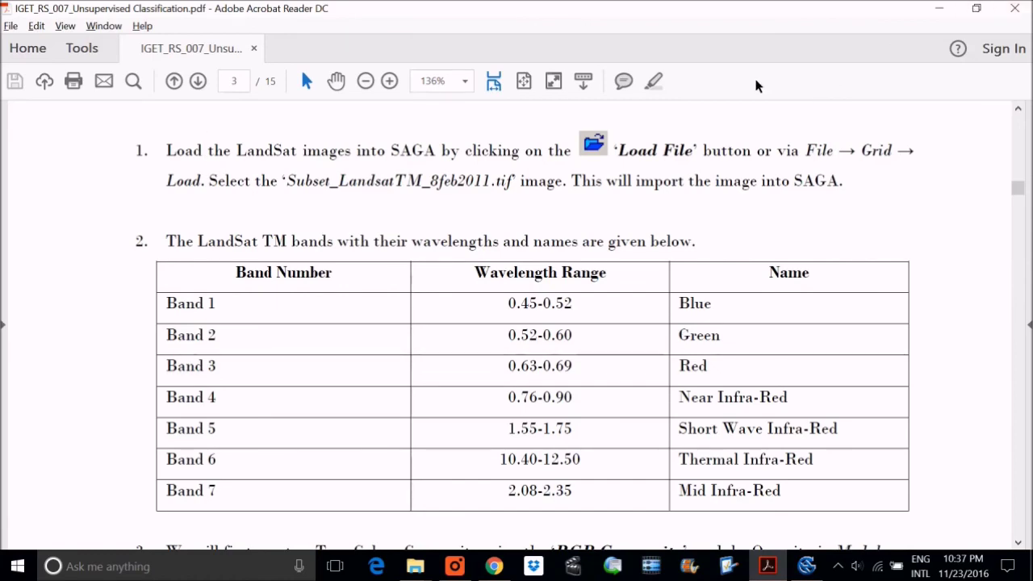
click(938, 9)
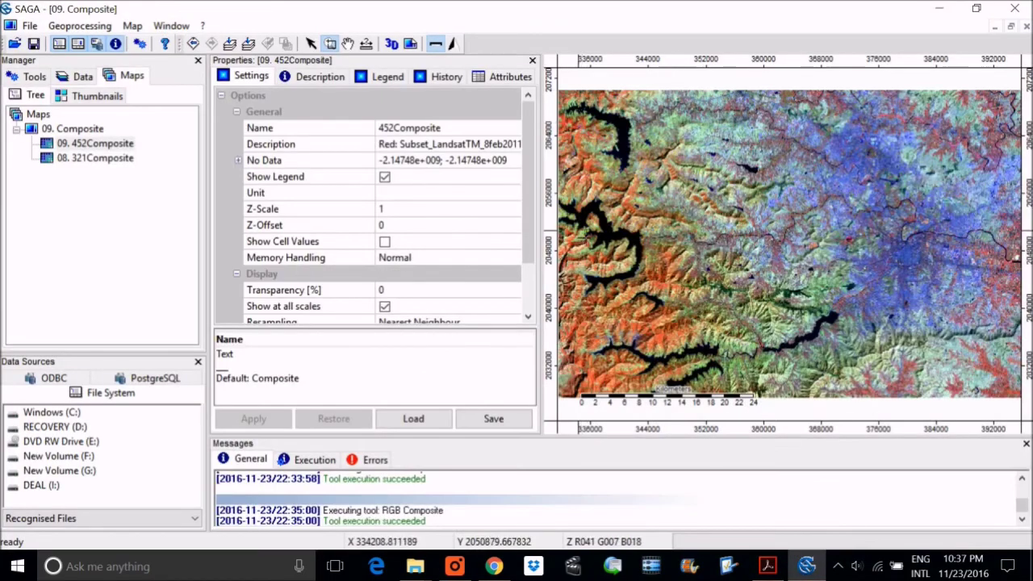
click(171, 25)
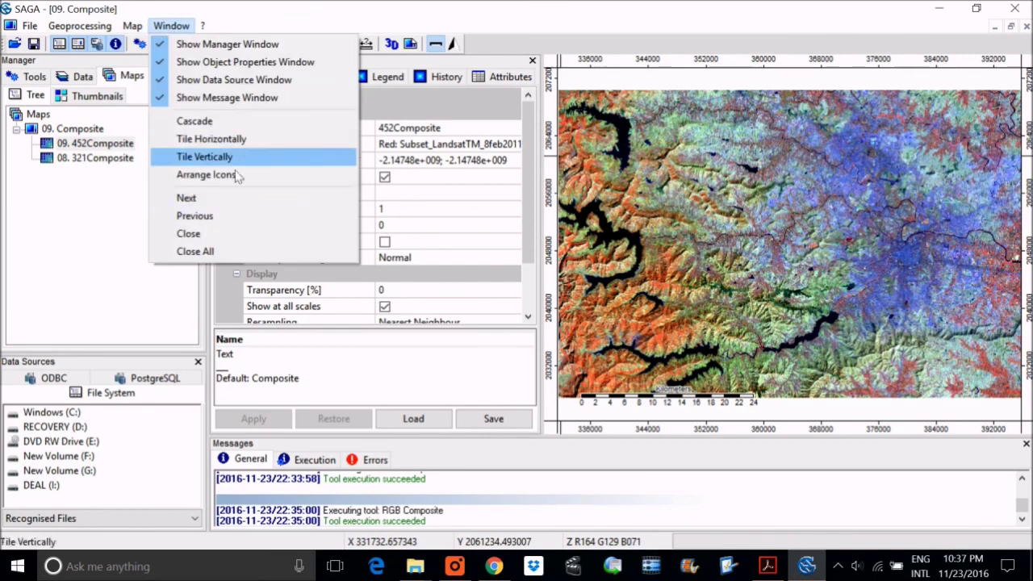
mouse_move(200, 26)
click(256, 80)
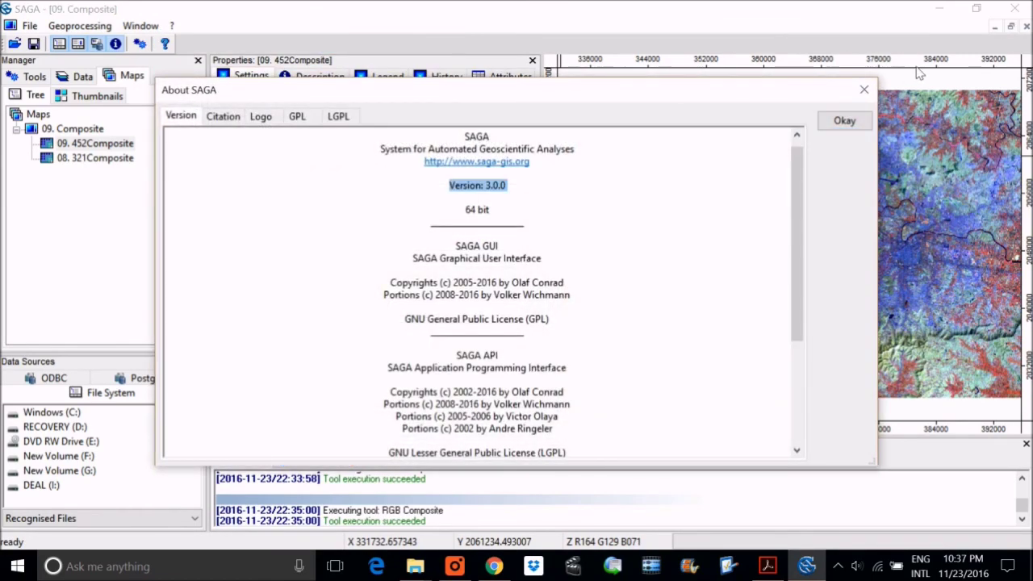
click(866, 89)
Browse the Grid Analysis tools in the tool libraries.
click(32, 76)
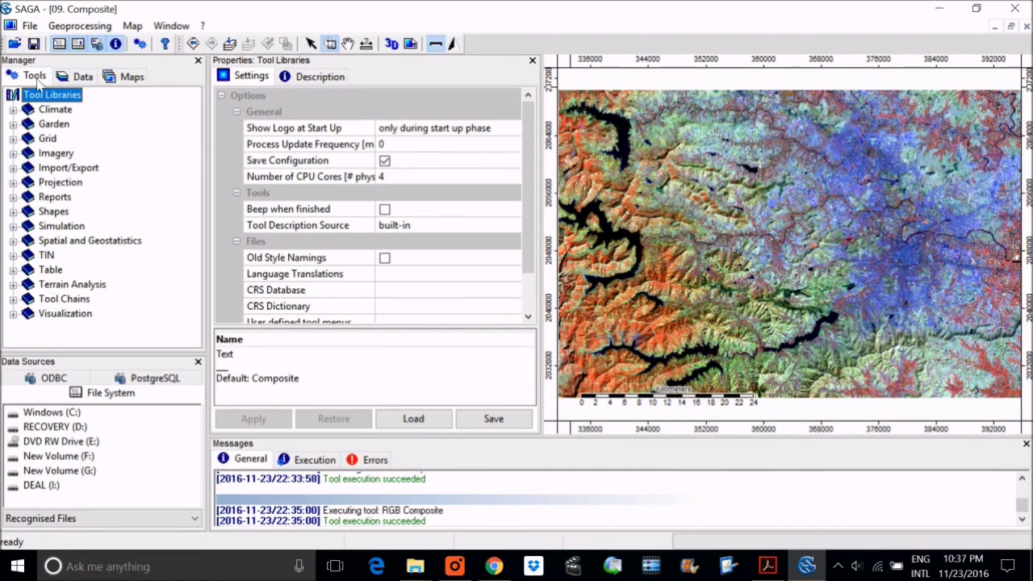
click(13, 139)
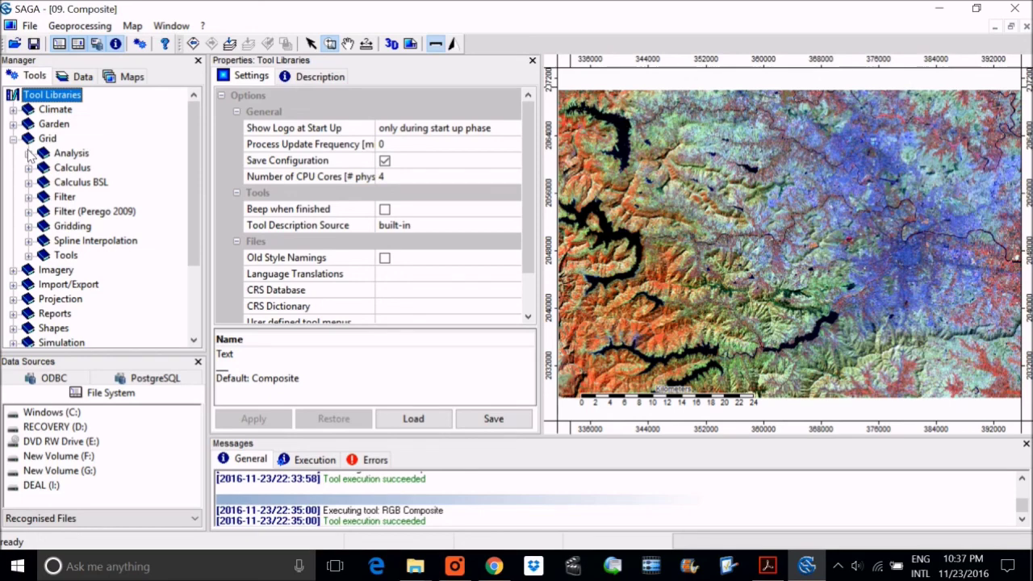
click(28, 153)
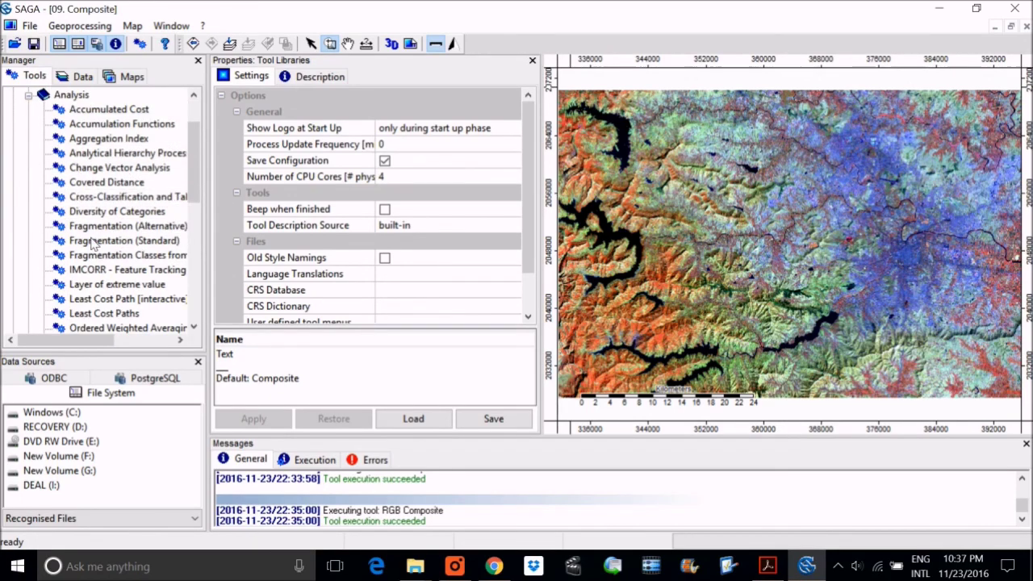
scroll(93, 242, down, 2)
scroll(93, 242, up, 3)
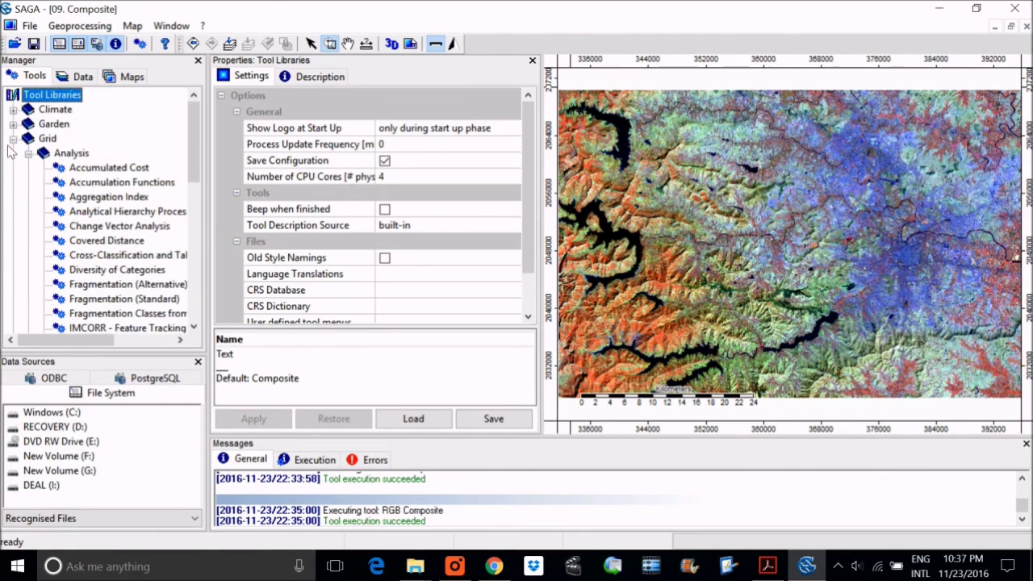
click(13, 138)
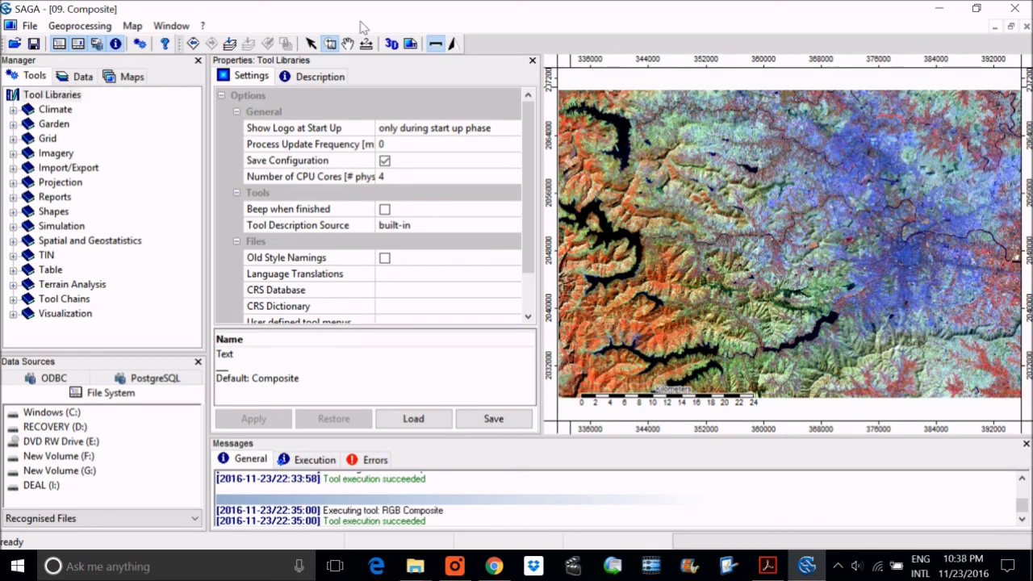
Open K-Means Clustering for Grids from the Imagery Classification library and set its grid system to 30; 2146x 1425y; 331410x 2027550y.
click(13, 153)
click(28, 110)
click(28, 110)
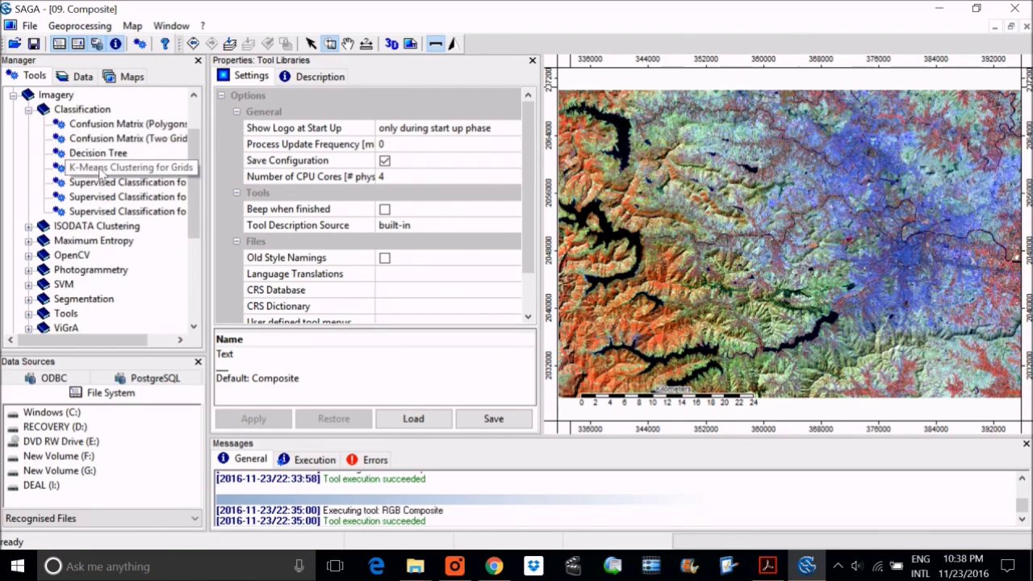
double_click(101, 168)
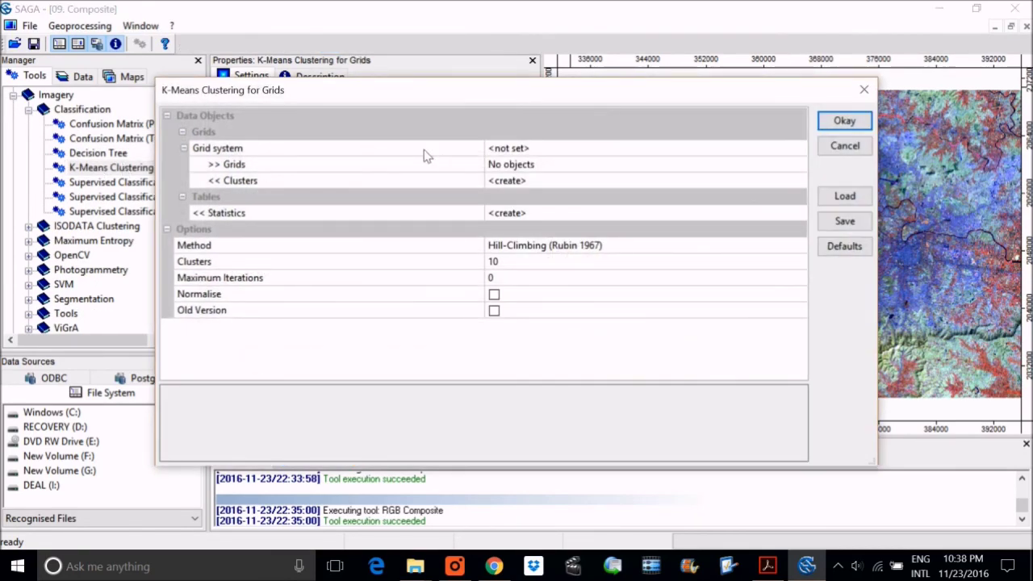
click(522, 148)
click(533, 164)
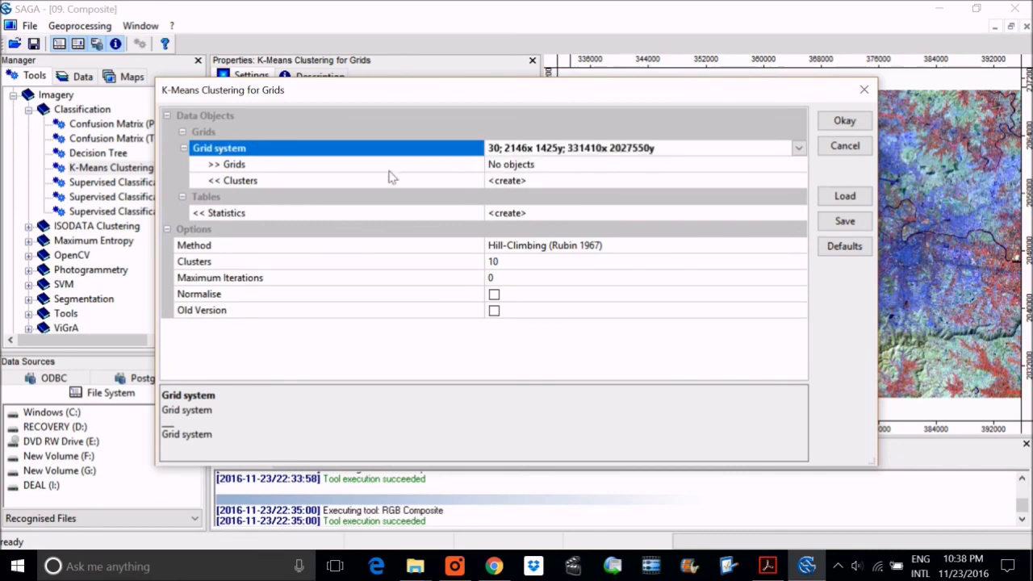
Add Bands 1 to 7 of Subset_LandsatTM_8feb2011 as input grids for the clustering, leaving out both composites.
click(539, 168)
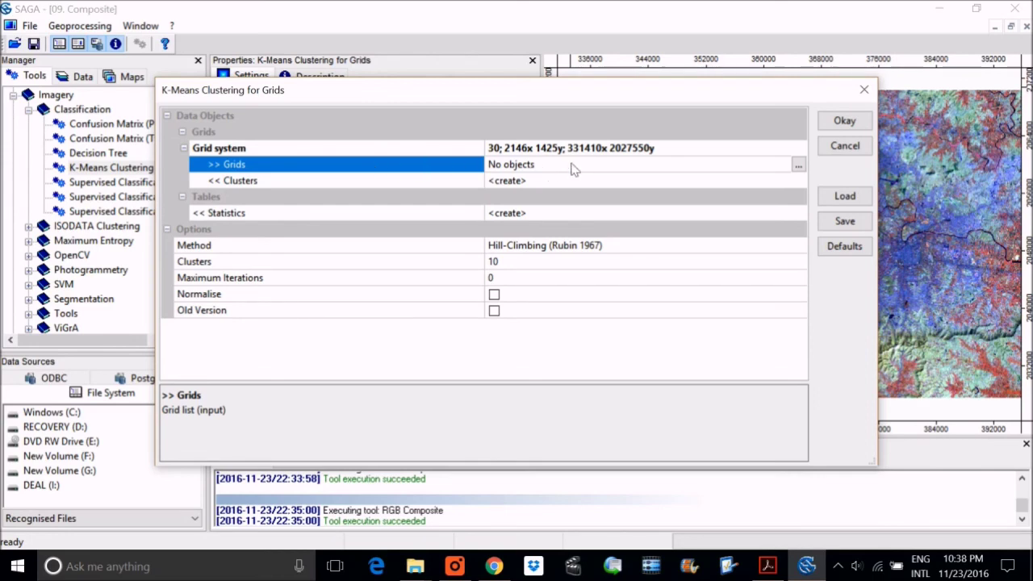
click(798, 166)
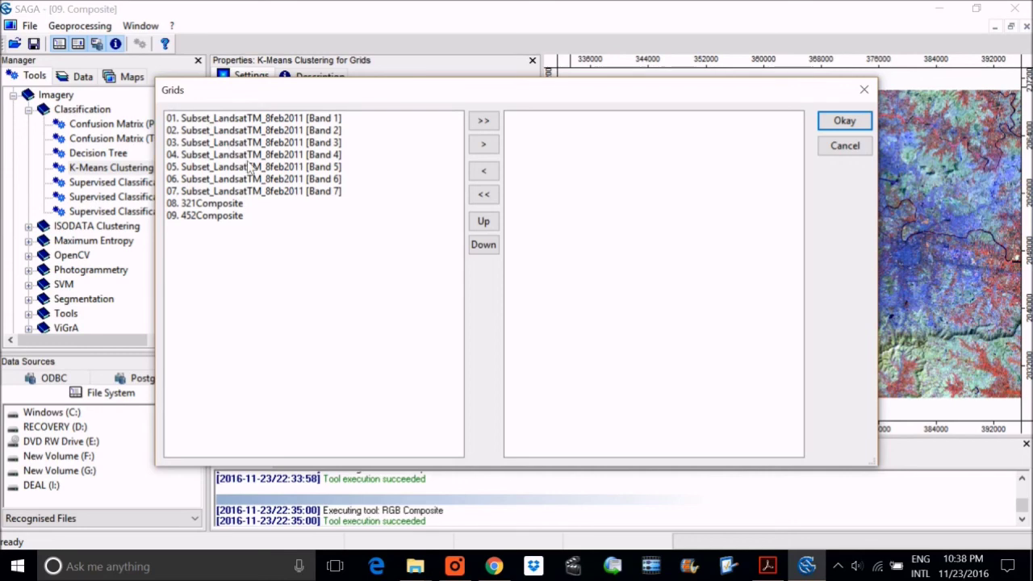
click(261, 191)
shift+click(278, 118)
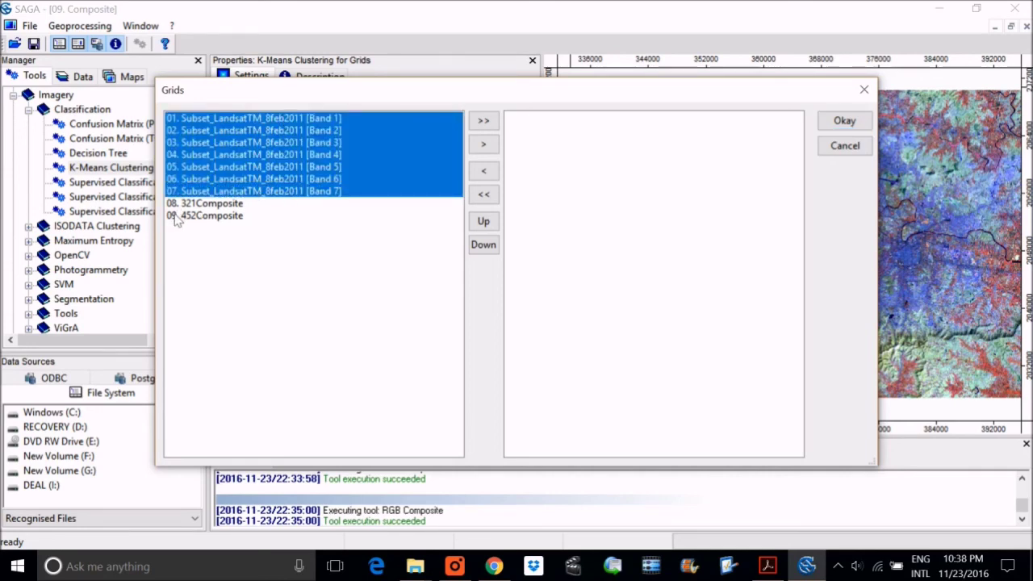
click(488, 153)
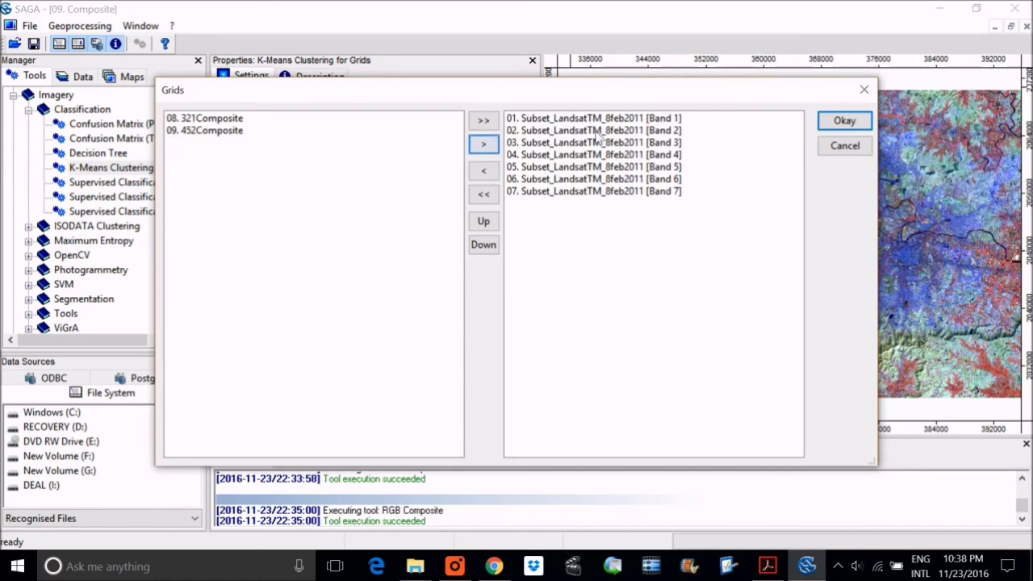
click(844, 121)
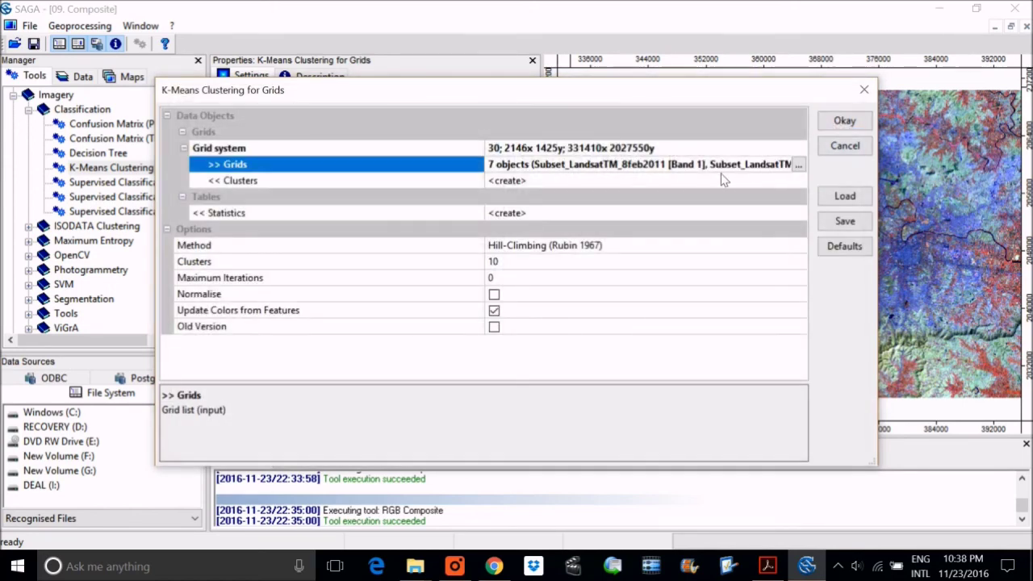
Set the Clusters grid and the Statistics table outputs to <create>.
click(516, 181)
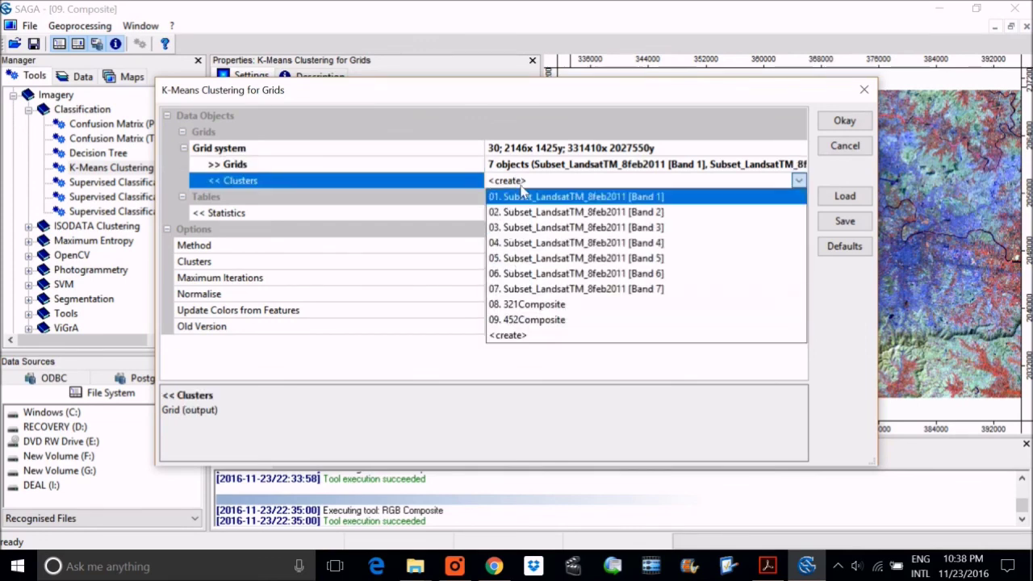
click(528, 334)
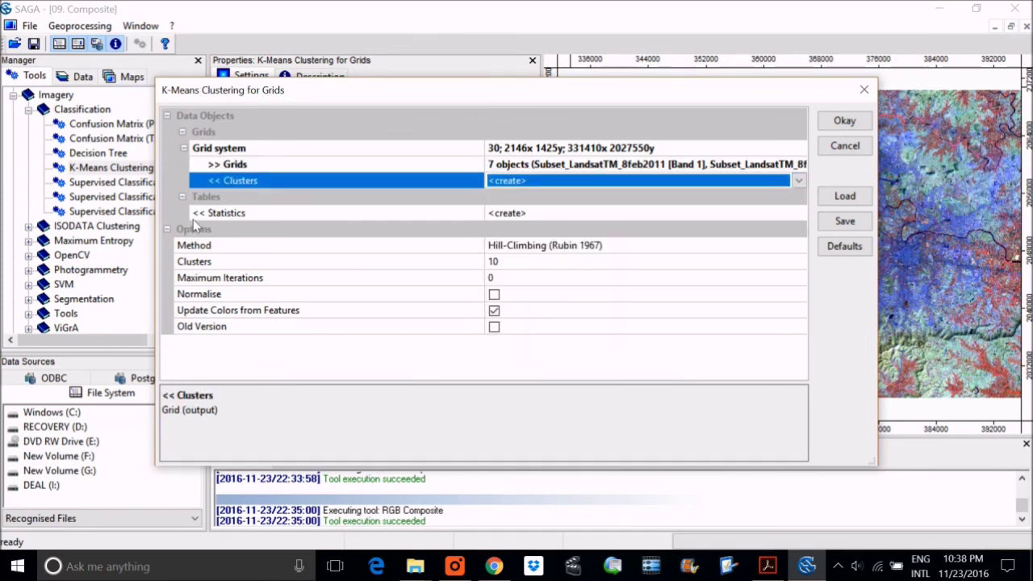
click(514, 214)
click(515, 215)
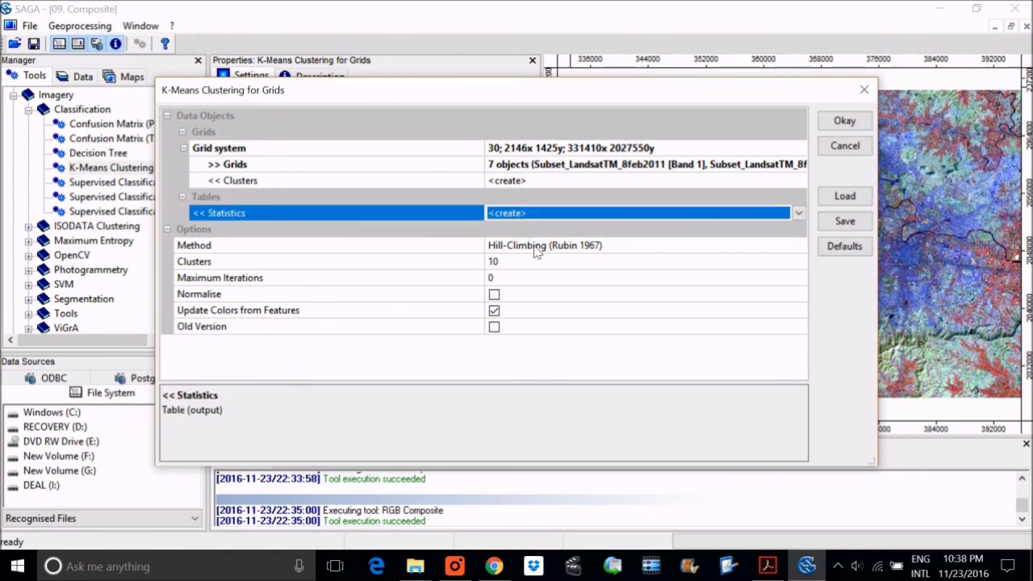
Keep the Hill-Climbing (Rubin 1967) method with 10 clusters and 0 maximum iterations.
click(531, 245)
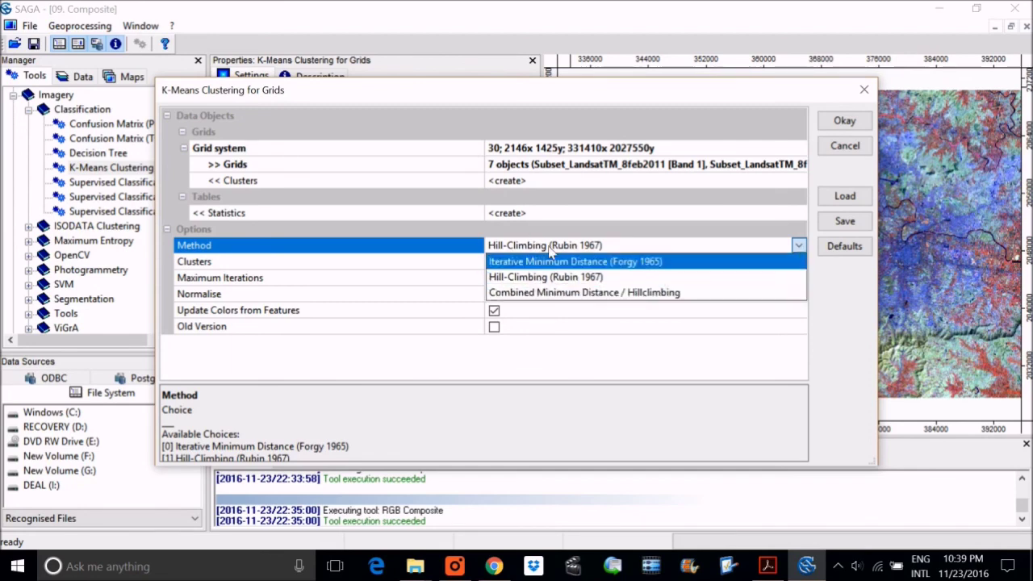
click(443, 339)
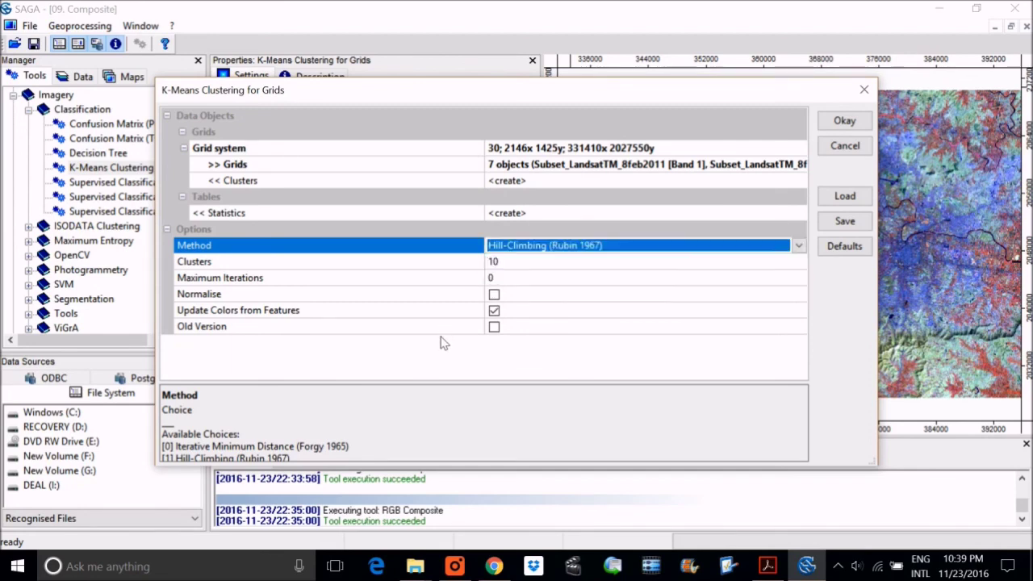
click(517, 262)
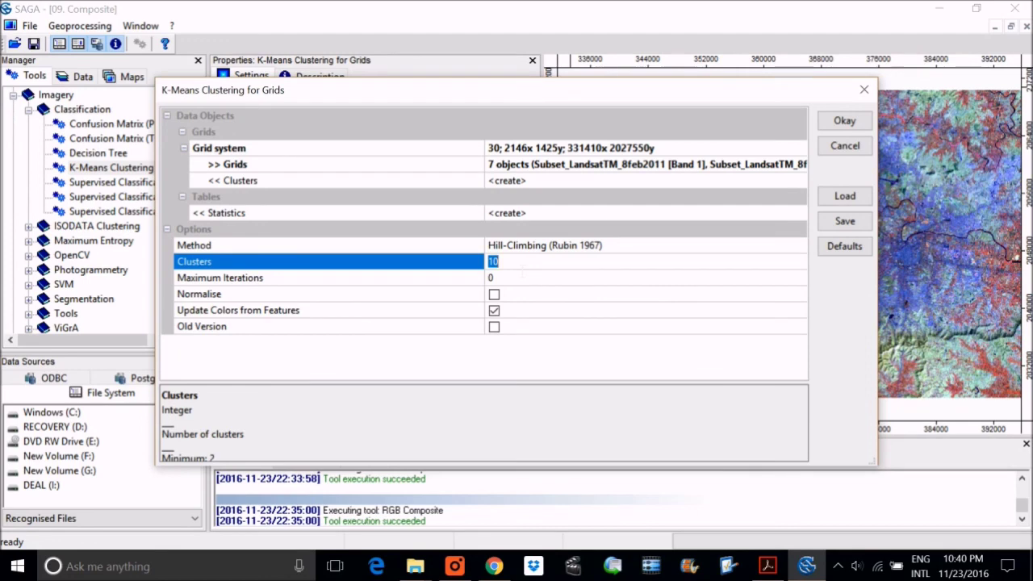
text(10)
click(492, 278)
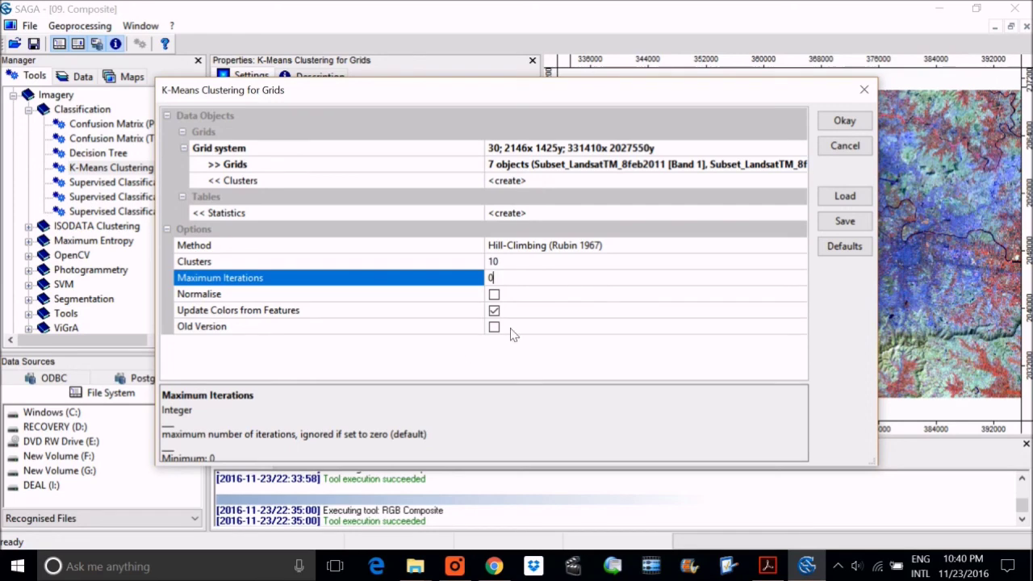
Disable Update Colors from Features, leave Normalise and Old Version disabled, and run the K-means clustering.
click(495, 296)
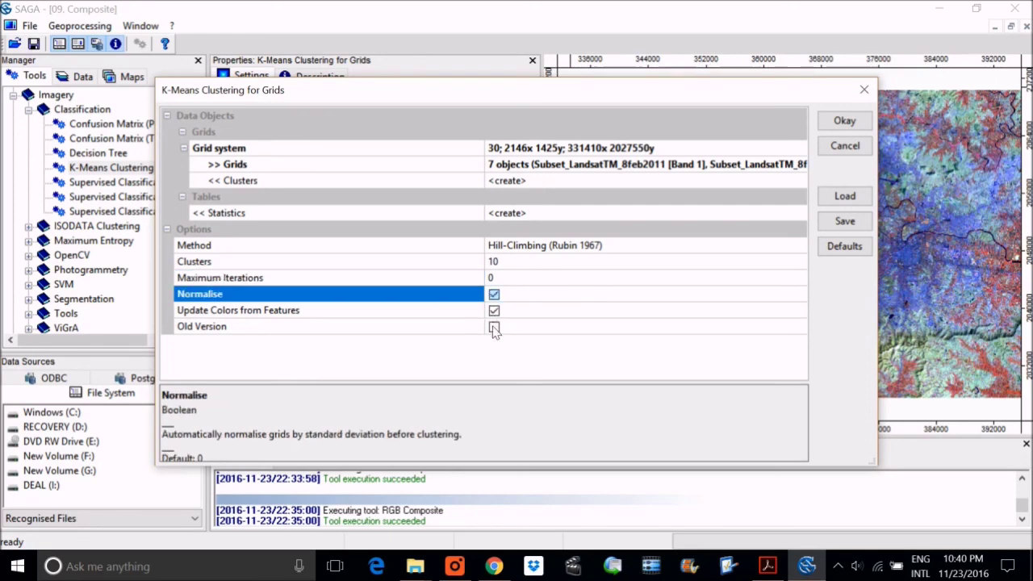
click(494, 326)
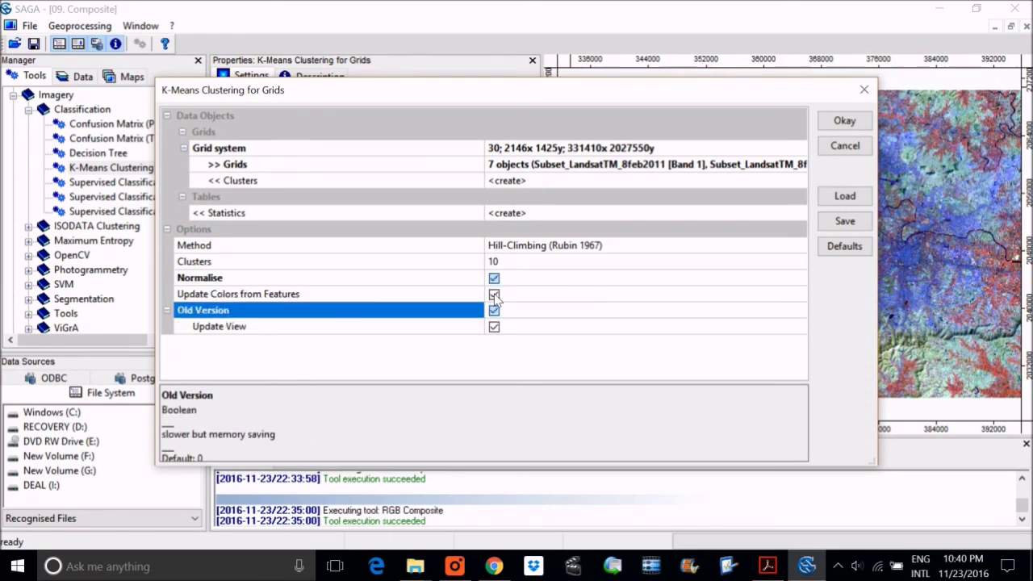
click(494, 295)
click(494, 311)
click(494, 326)
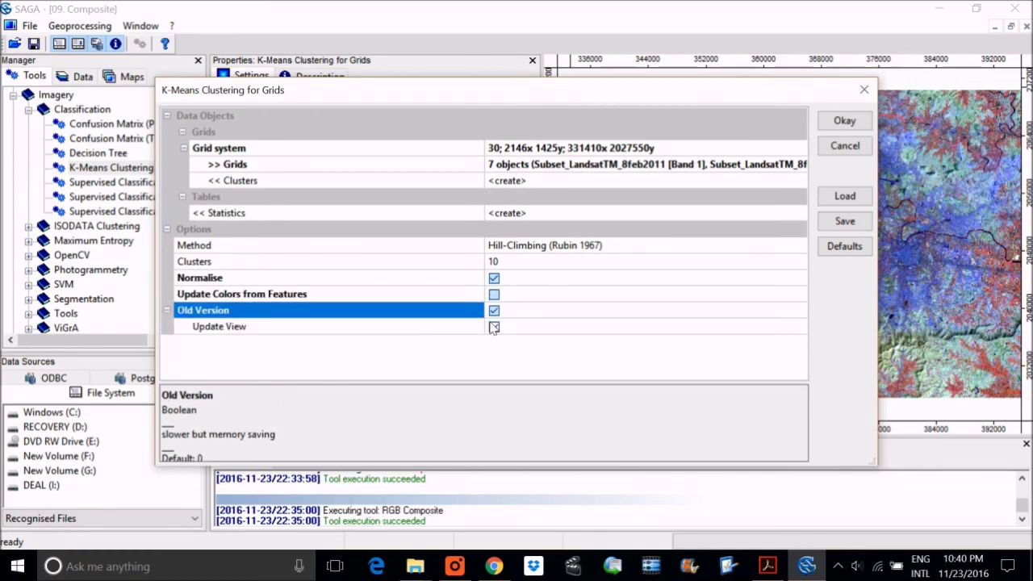
click(494, 311)
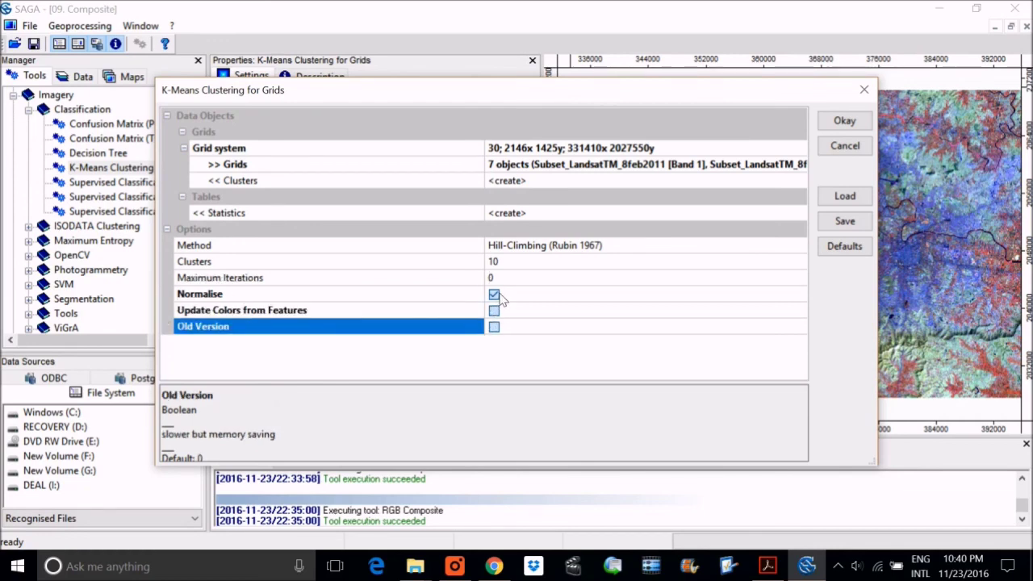
click(497, 296)
click(458, 331)
click(844, 120)
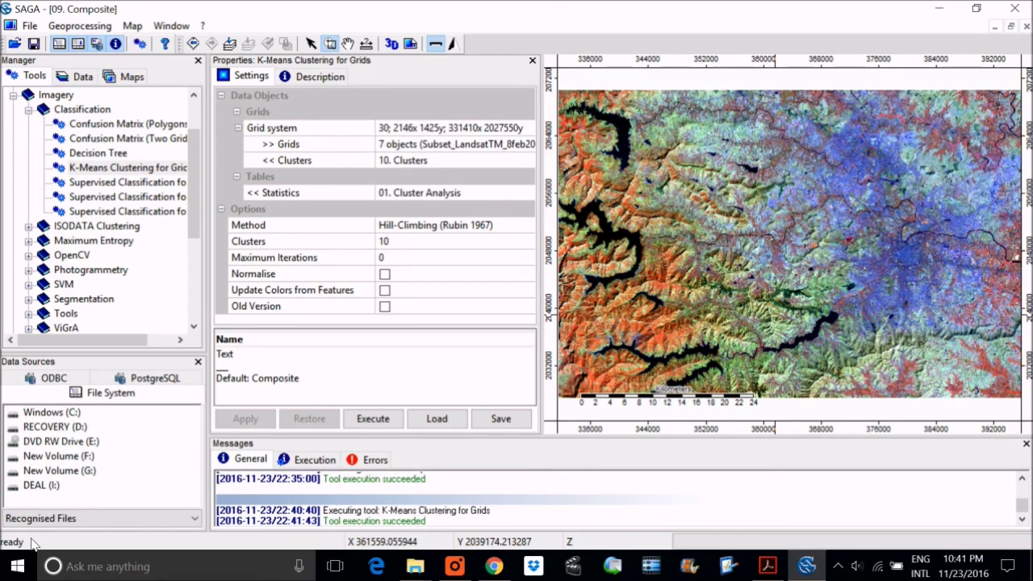
click(83, 26)
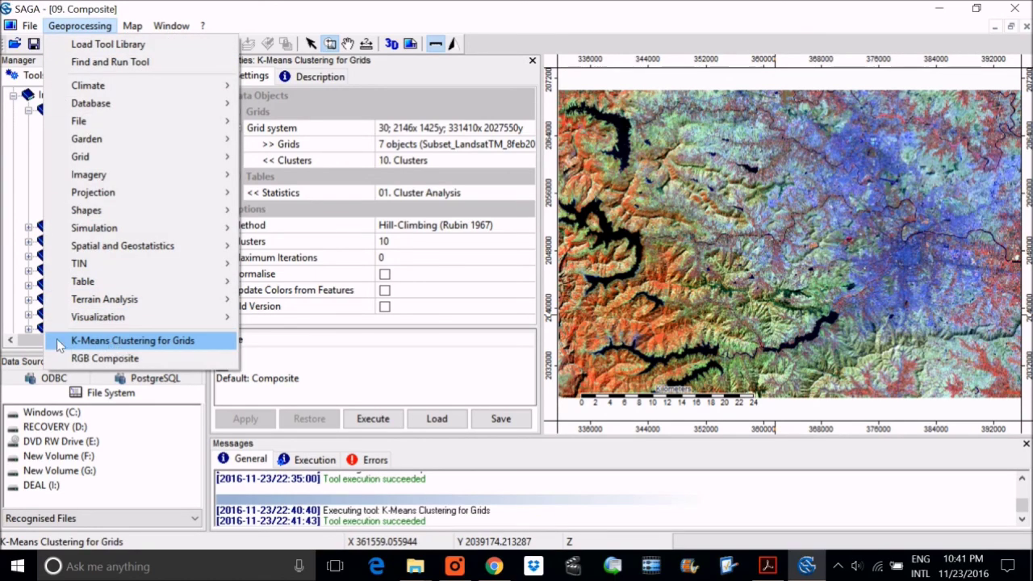
click(91, 539)
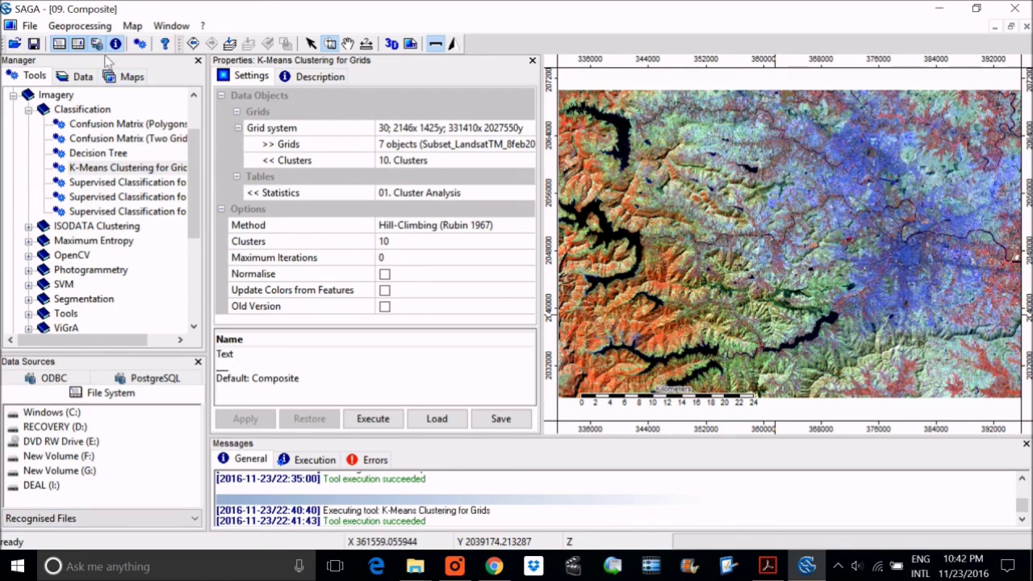
click(79, 25)
mouse_move(134, 23)
click(160, 10)
Display the Clusters grid from the data tree in a new map and inspect the clustered land cover.
click(81, 76)
click(128, 76)
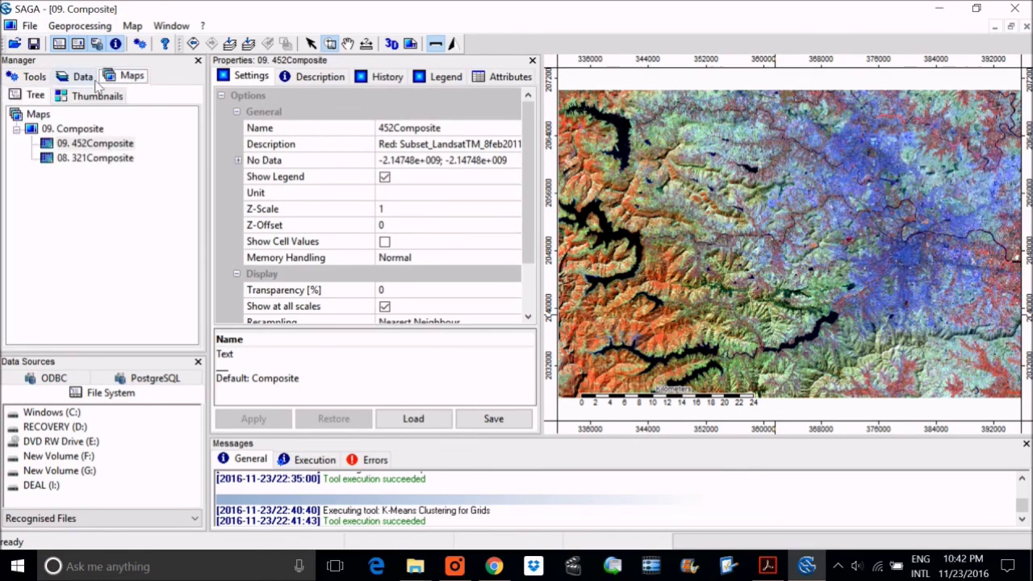
click(34, 76)
click(80, 75)
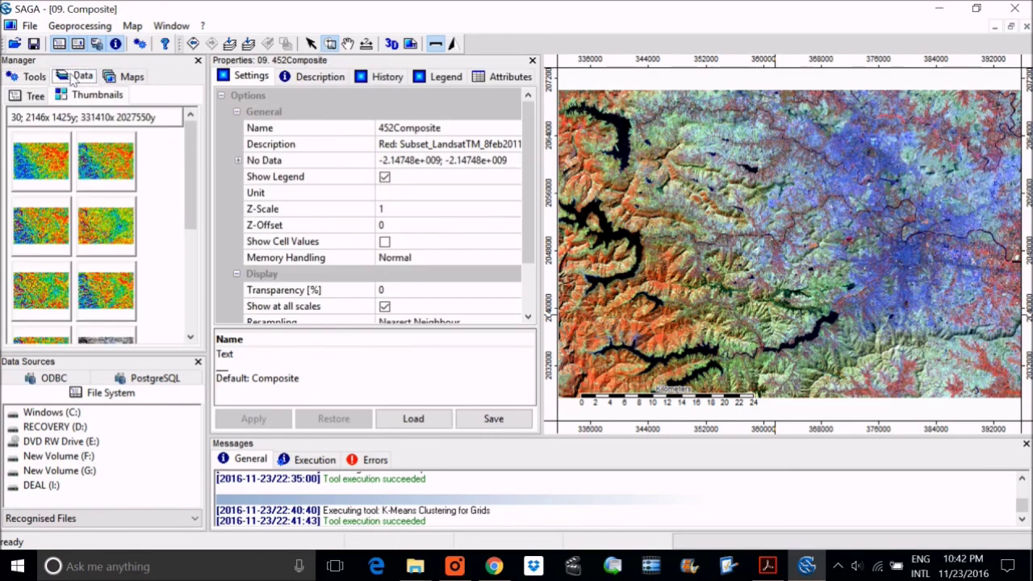
click(35, 96)
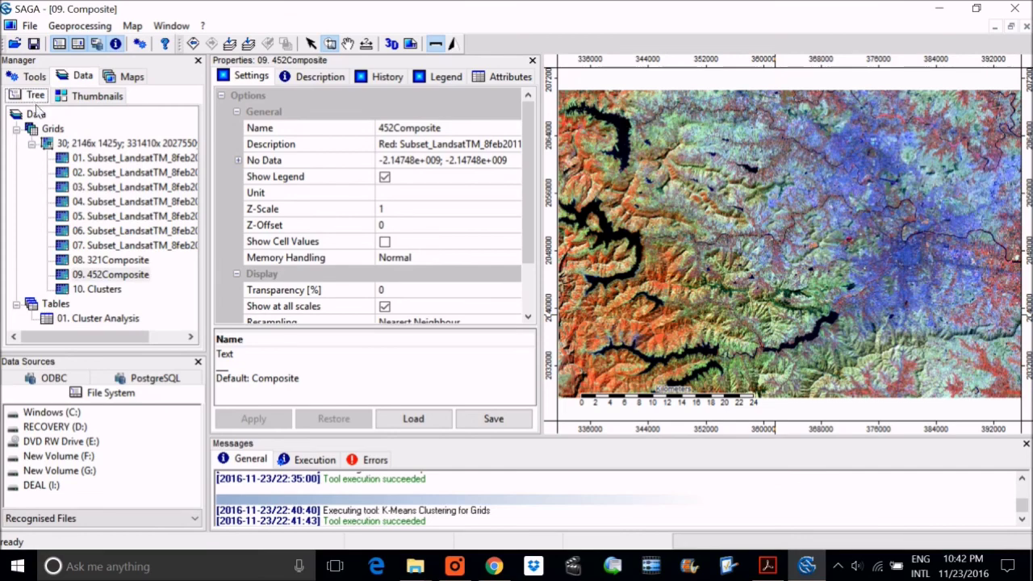
double_click(102, 292)
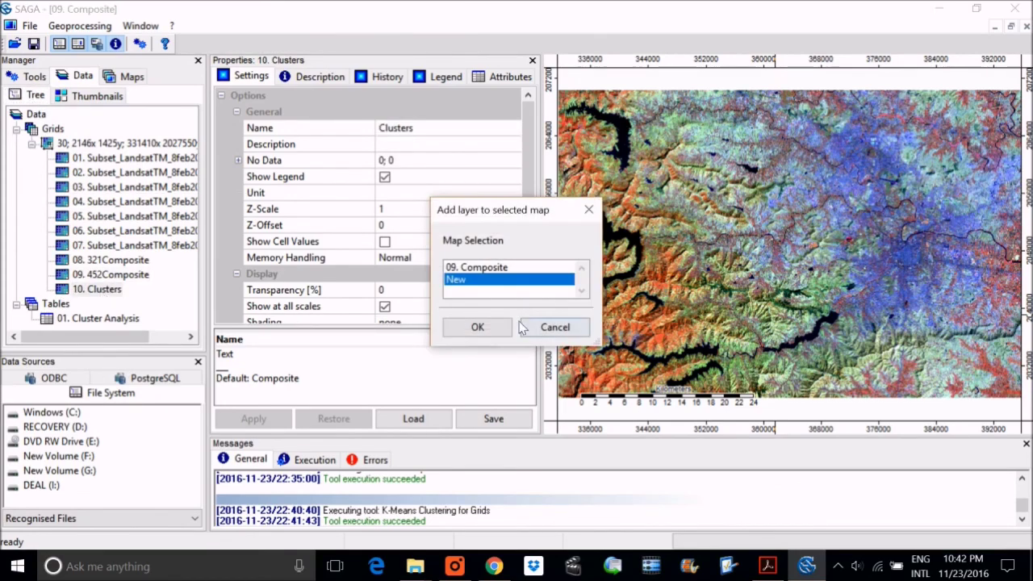
click(473, 325)
scroll(839, 242, up, 5)
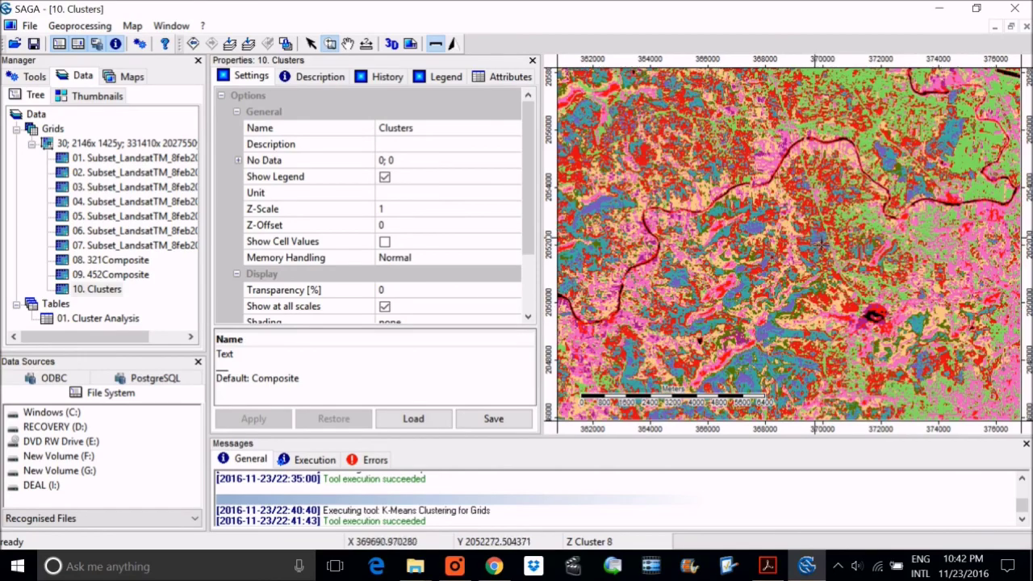
scroll(824, 245, down, 4)
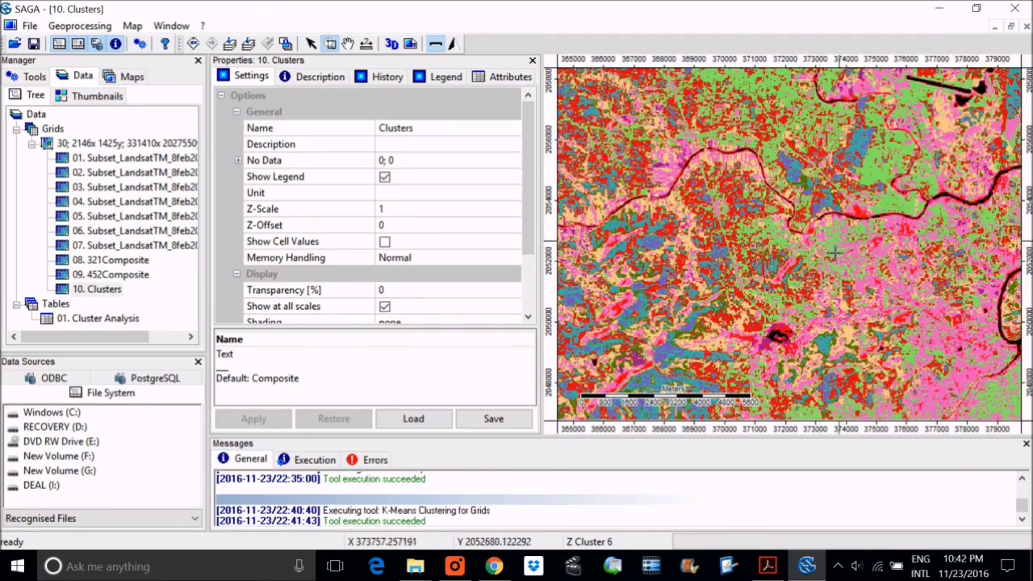
scroll(848, 262, down, 1)
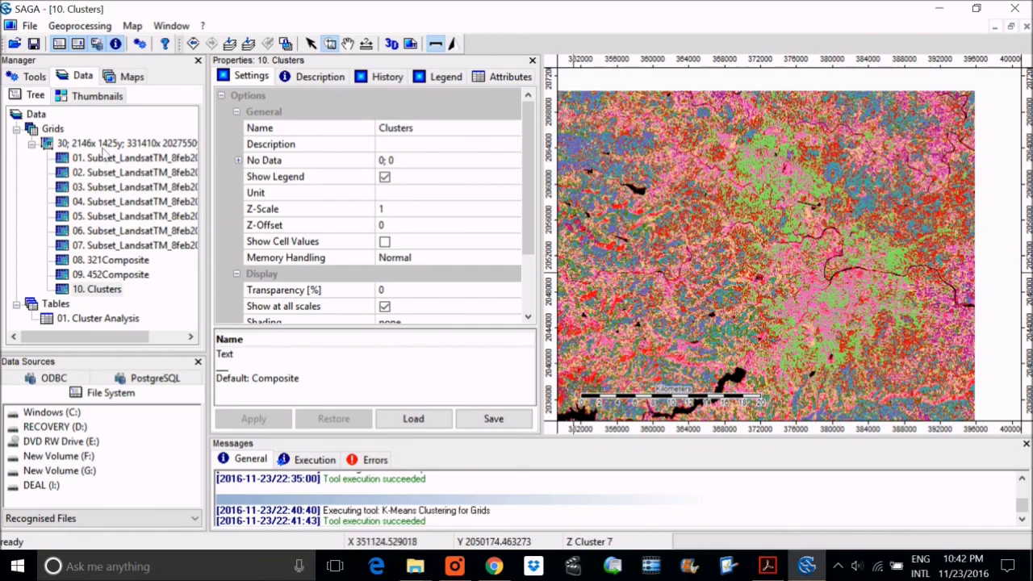
Move the Clusters layer into the 09. Composite map above 452Composite, and toggle its visibility off and on to compare them.
click(131, 76)
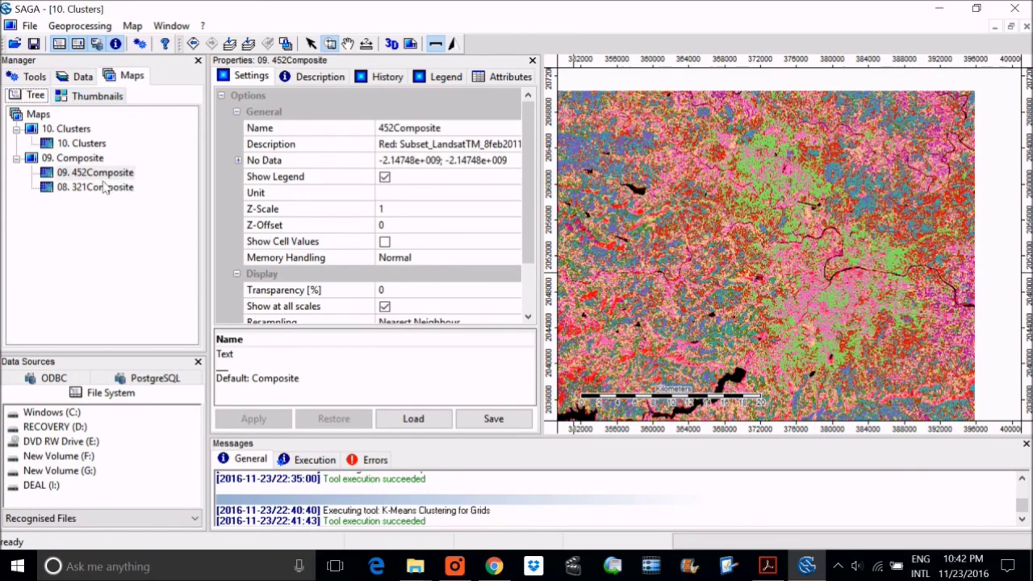
mouse_move(90, 146)
mouse_down()
mouse_move(103, 202)
mouse_move(92, 147)
mouse_up()
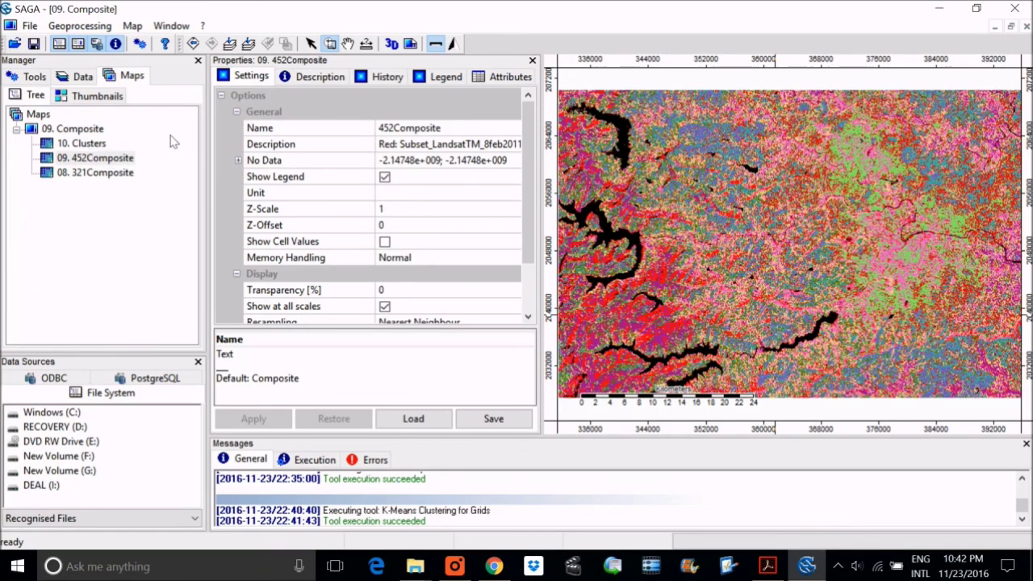
click(86, 145)
right_click(91, 145)
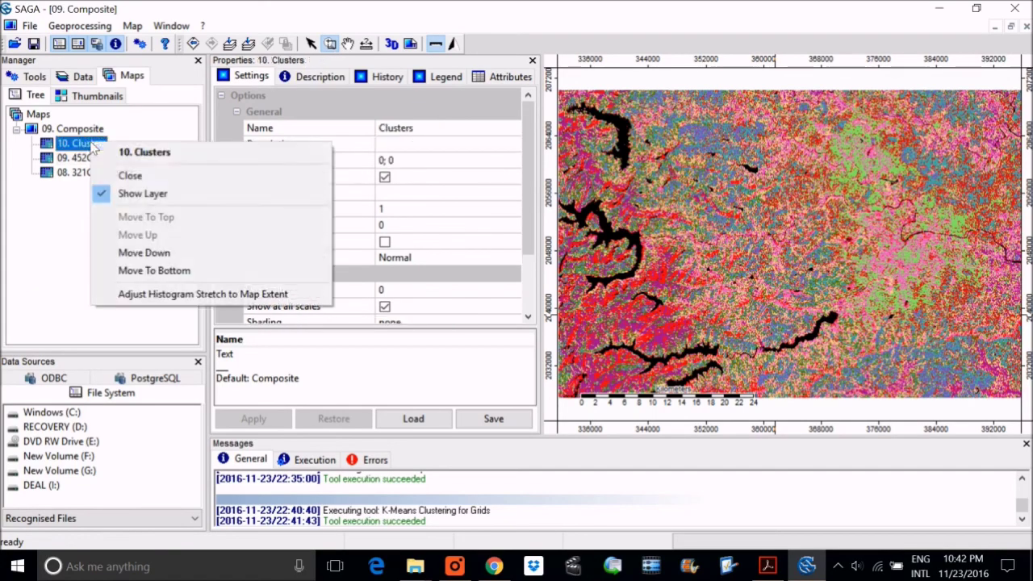
click(141, 194)
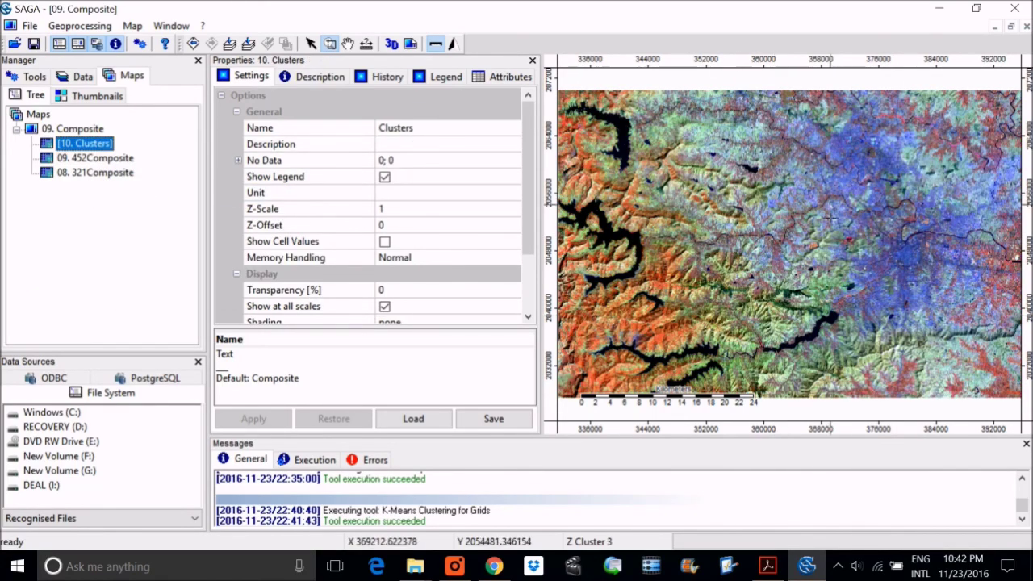
right_click(92, 144)
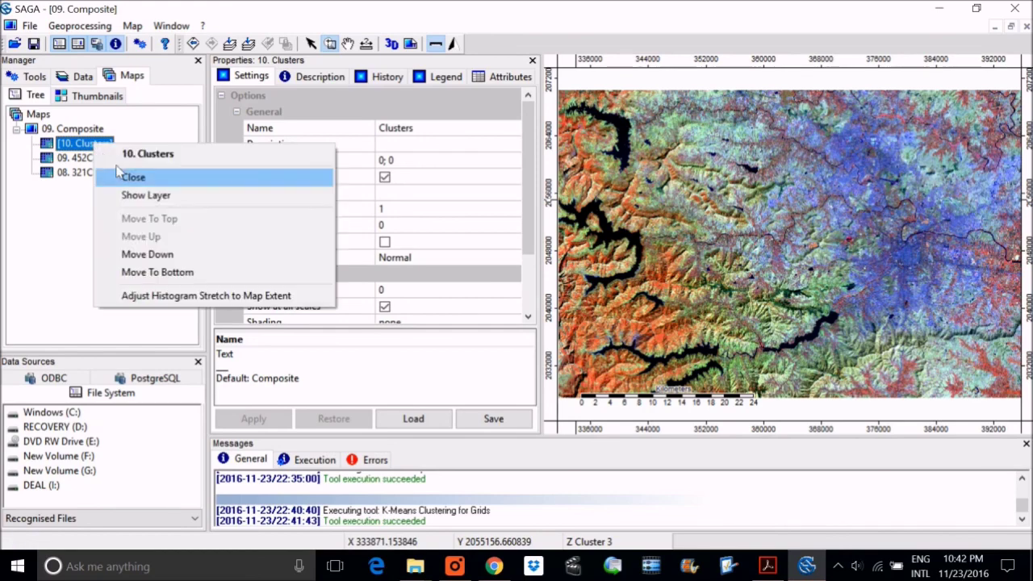
click(149, 196)
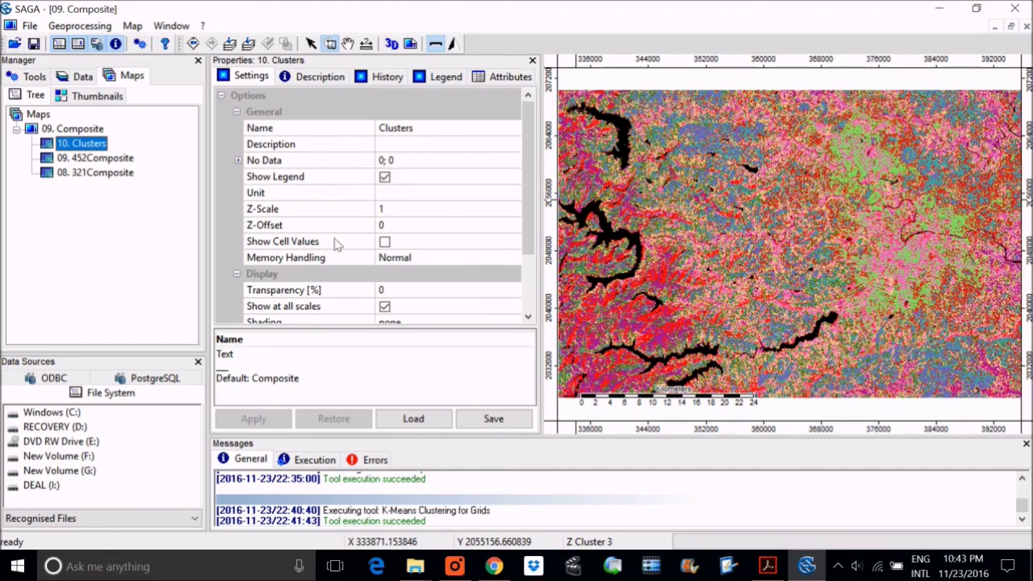
Switch to the IGET_RS_007 Unsupervised Classification PDF in Acrobat Reader and find the table assigning numbers to the land cover classes.
click(768, 565)
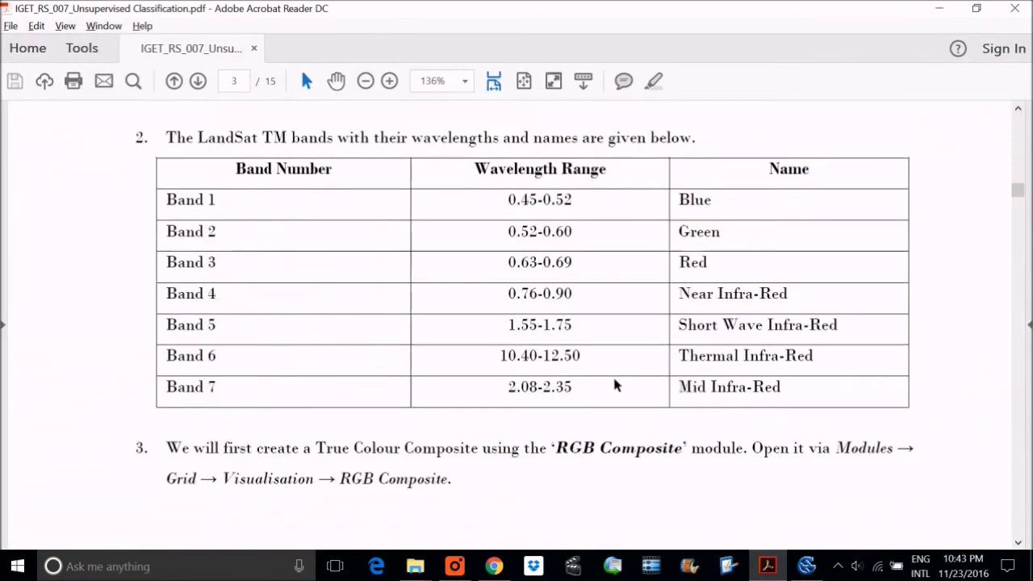
scroll(853, 352, down, 3)
scroll(983, 445, down, 15)
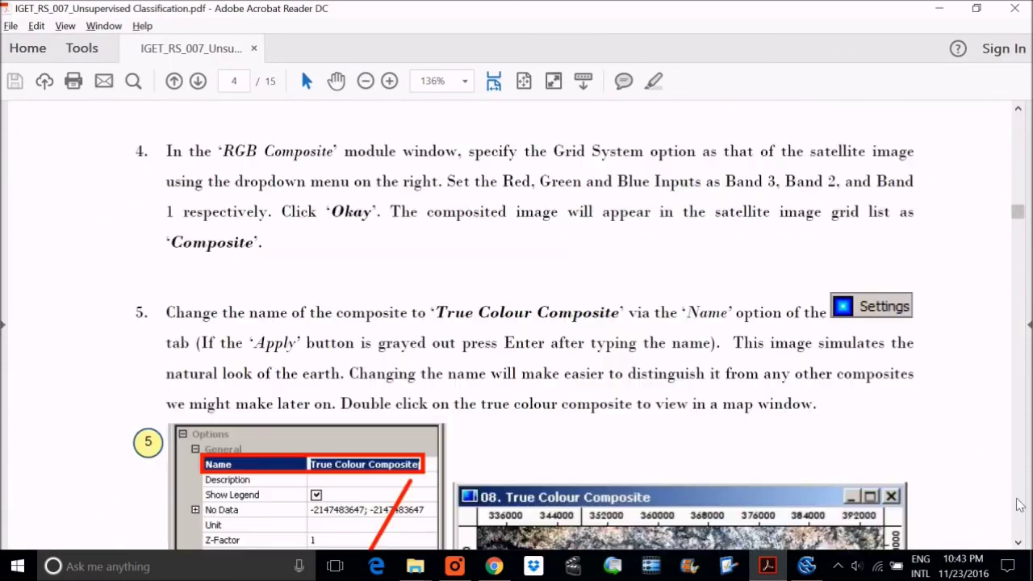
scroll(1020, 504, down, 15)
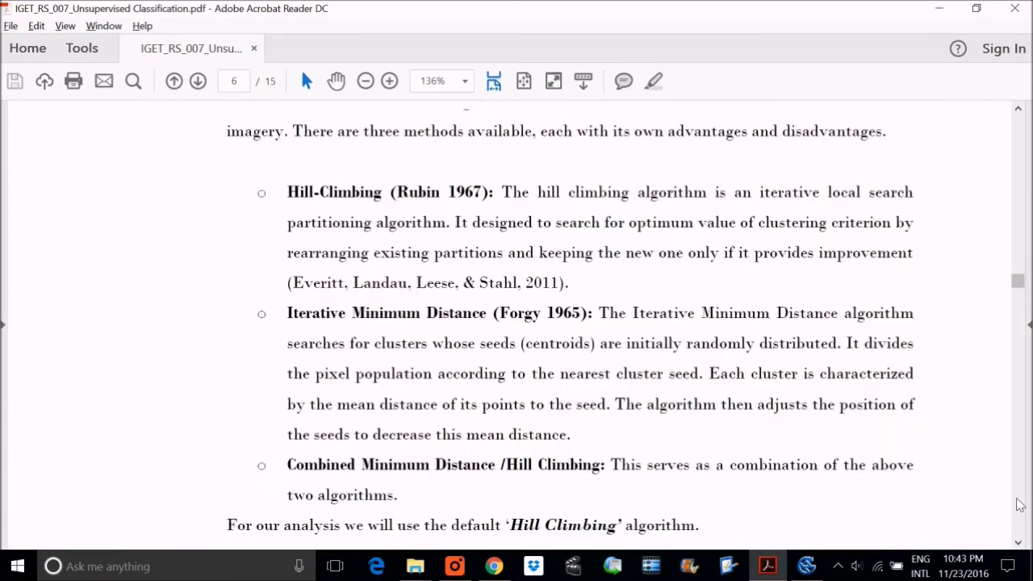
scroll(1020, 505, down, 5)
scroll(662, 213, up, 5)
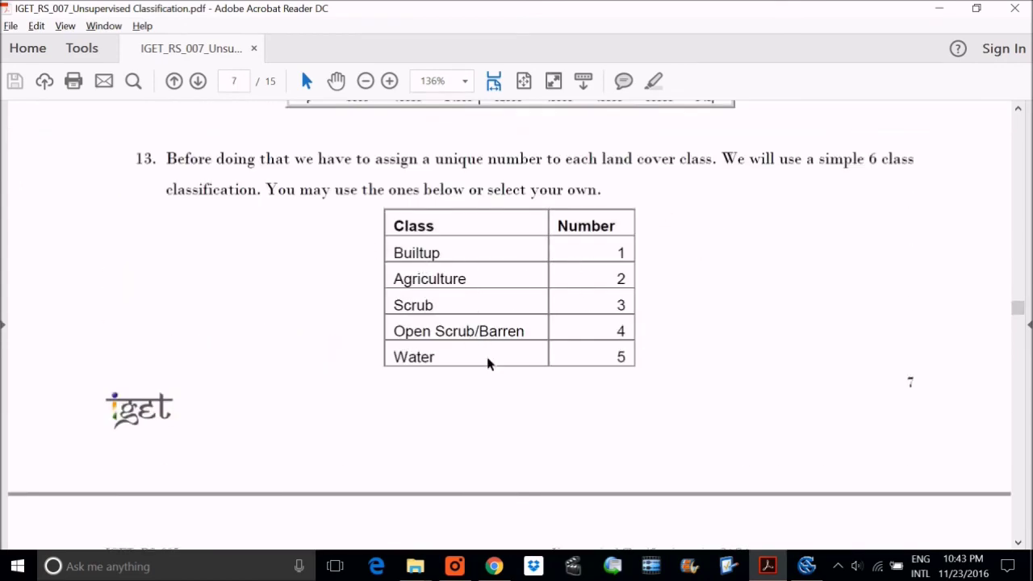
scroll(644, 363, down, 2)
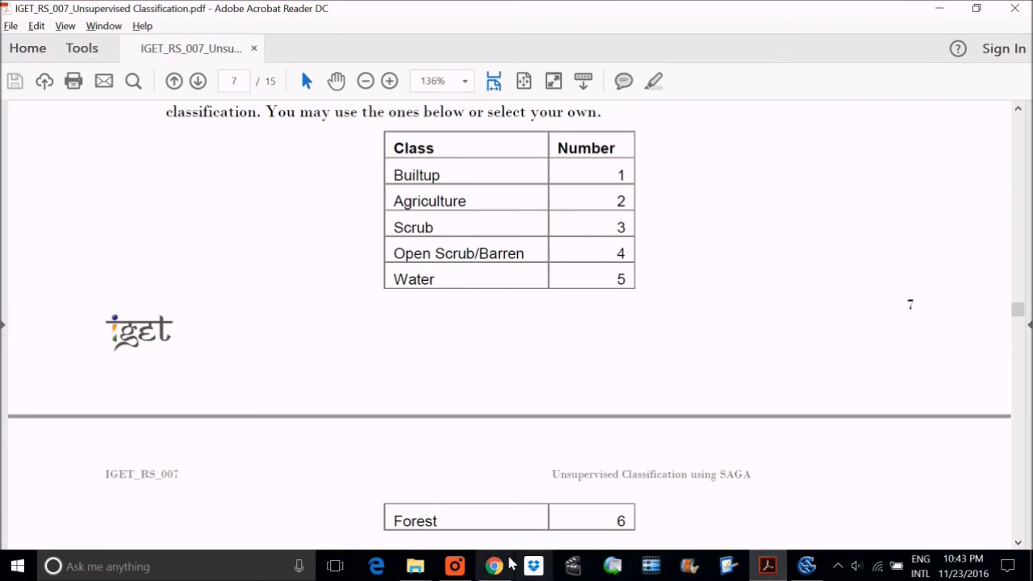
Return to SAGA, show the Clusters legend beside an enlarged map, and compare the cluster colours with the PDF's class table.
click(807, 566)
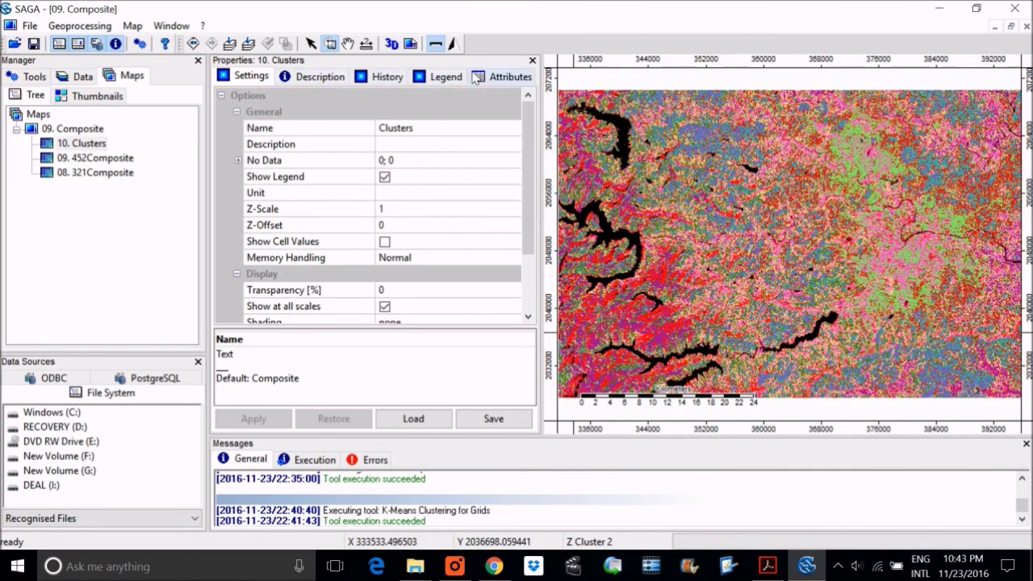
click(430, 80)
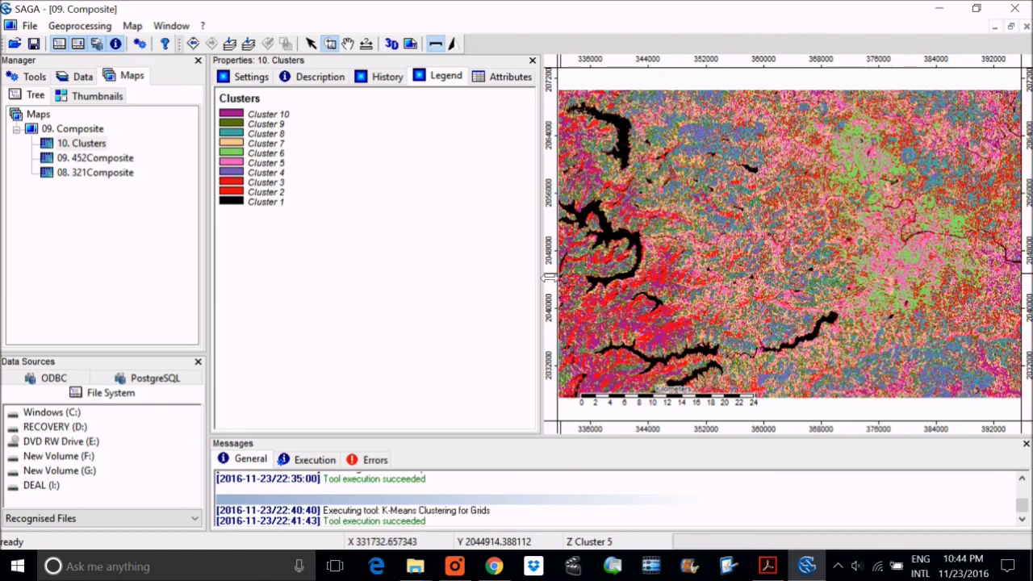
drag(549, 280, 360, 278)
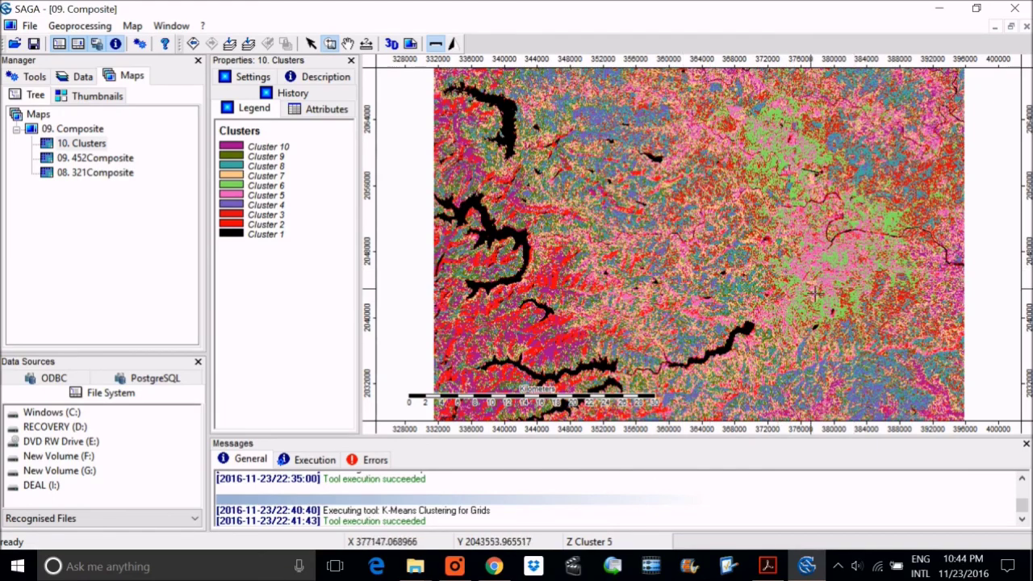
scroll(802, 277, up, 3)
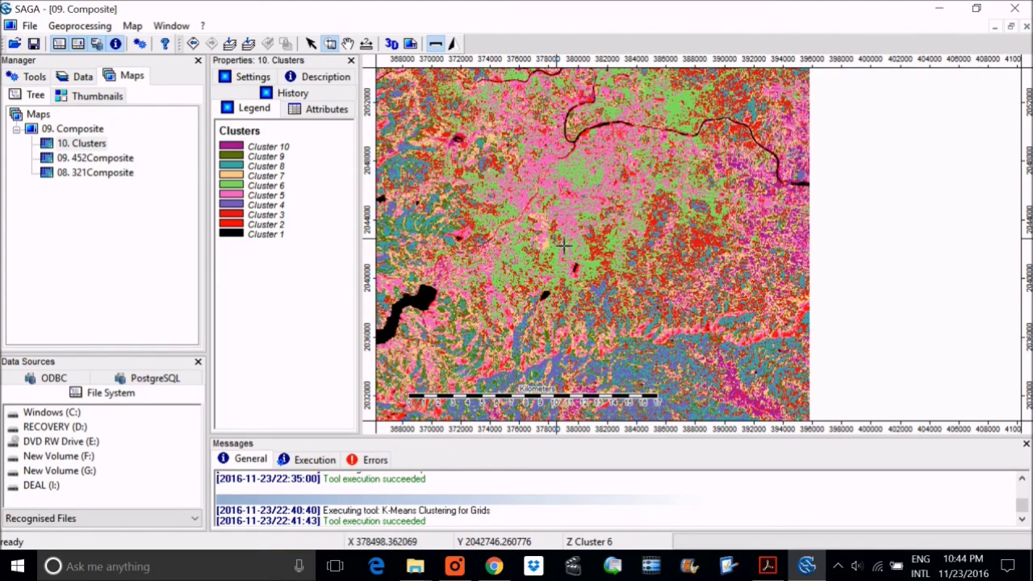
key(alt+Tab)
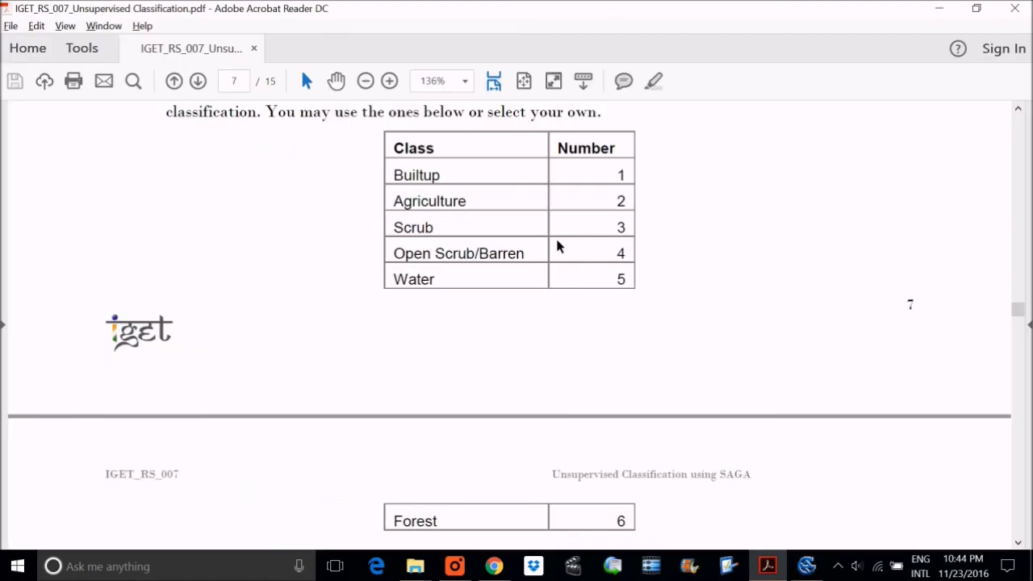
key(alt+Tab)
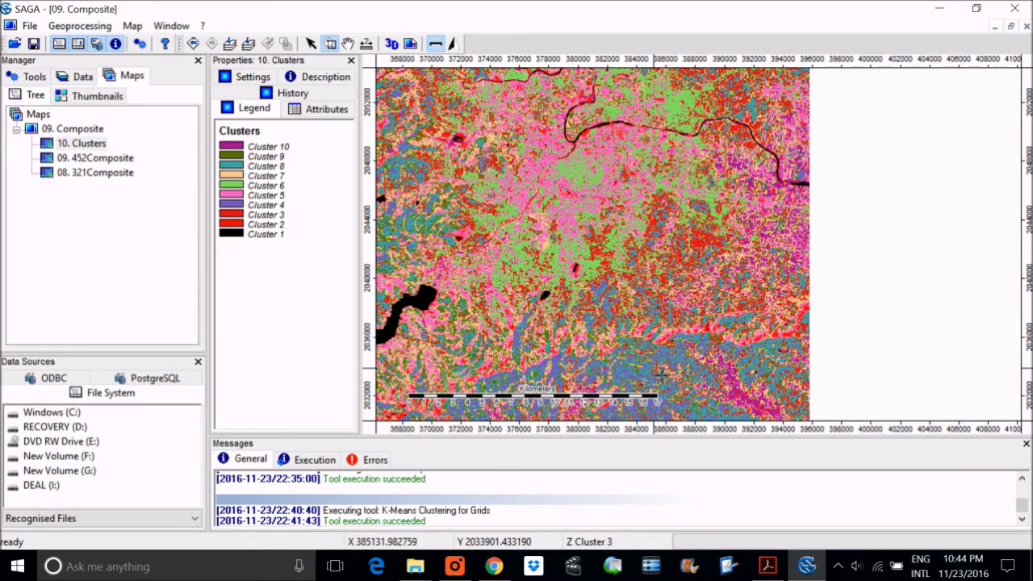
Widen the Clusters layer's properties and open its colour lookup table for editing.
click(246, 77)
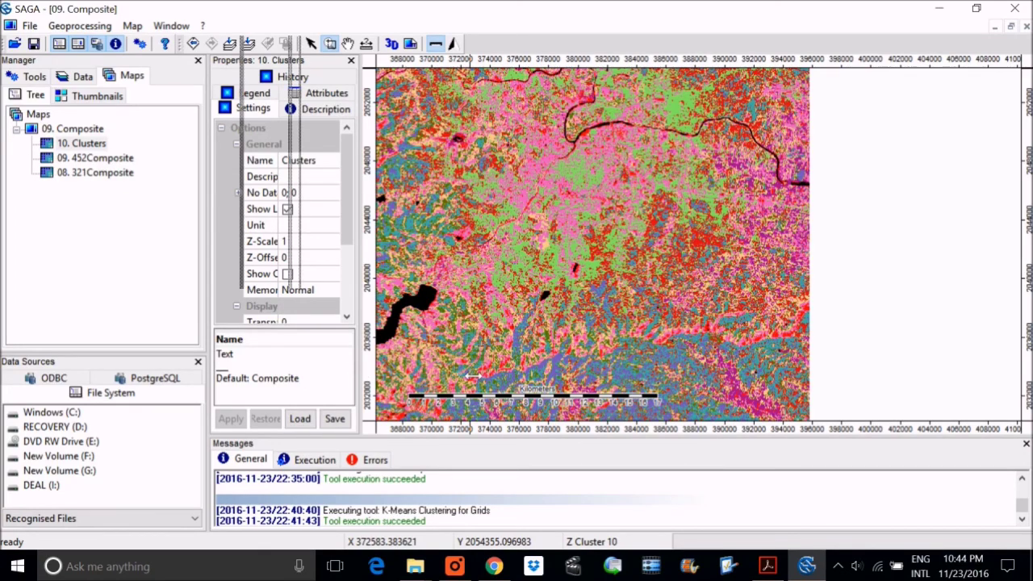
drag(365, 371, 467, 371)
scroll(418, 305, down, 1)
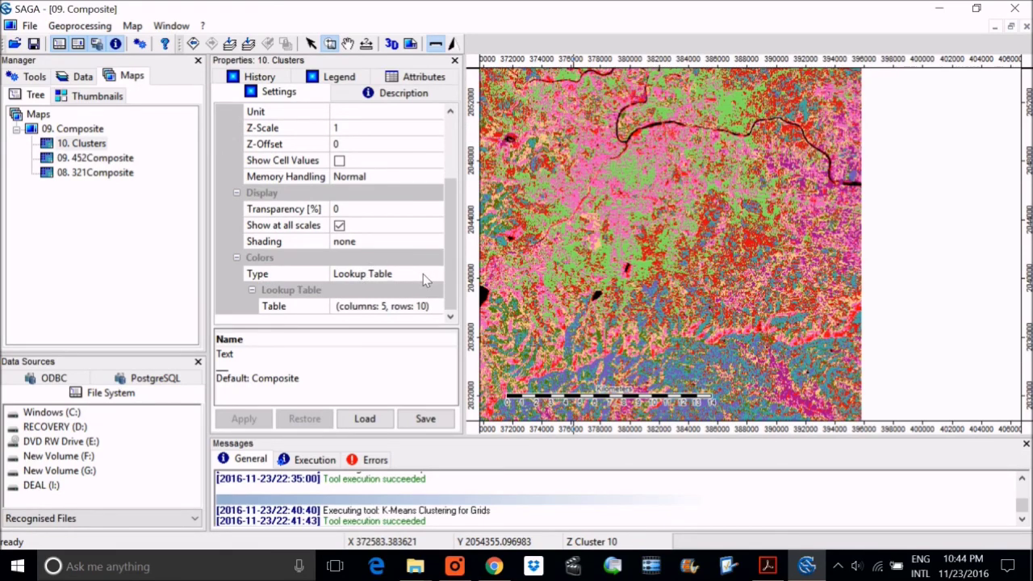
click(428, 310)
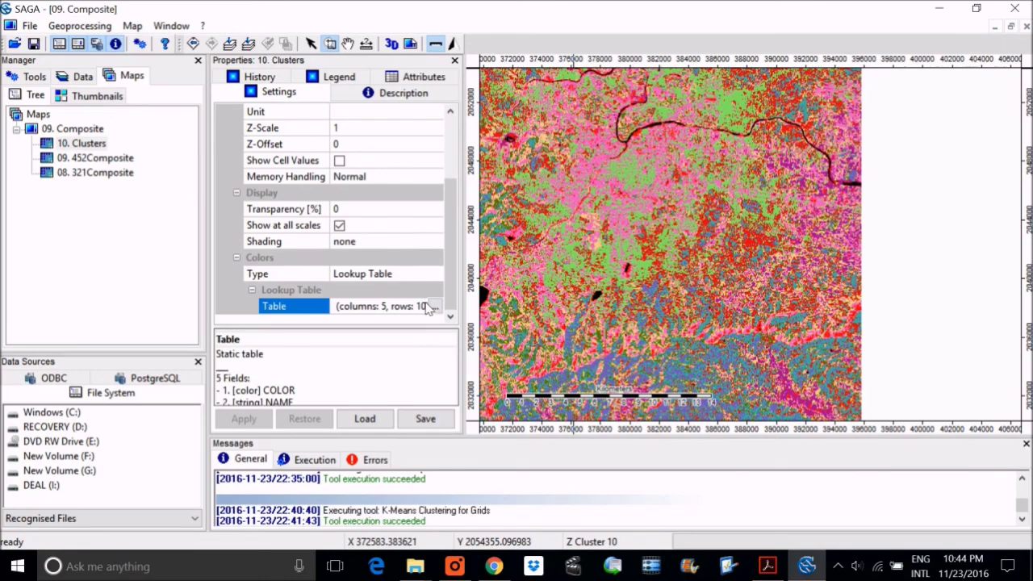
click(441, 307)
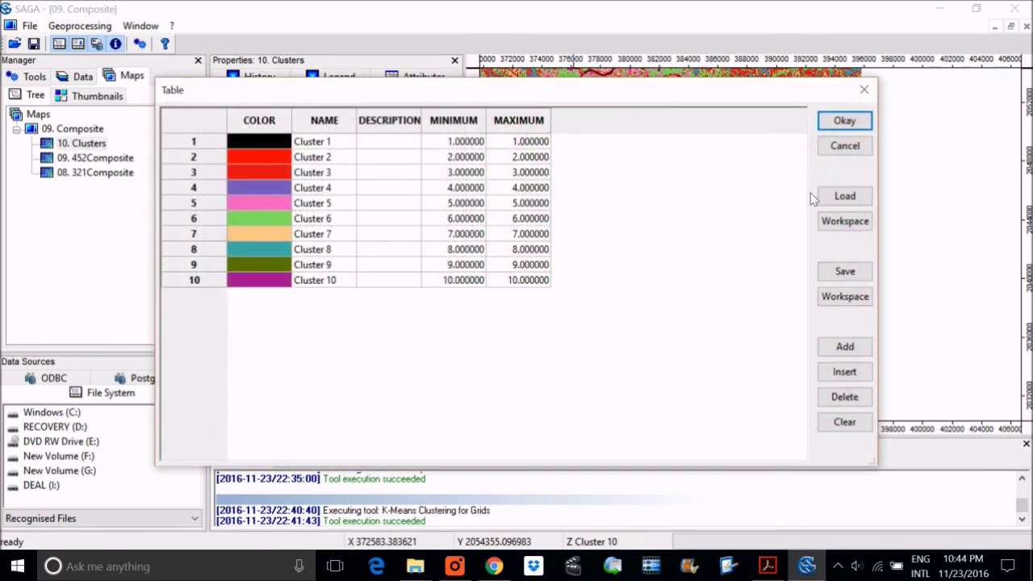
Start saving the lookup table to a file, and copy the path of the IGET_RS_007 Data folder from File Explorer.
click(845, 271)
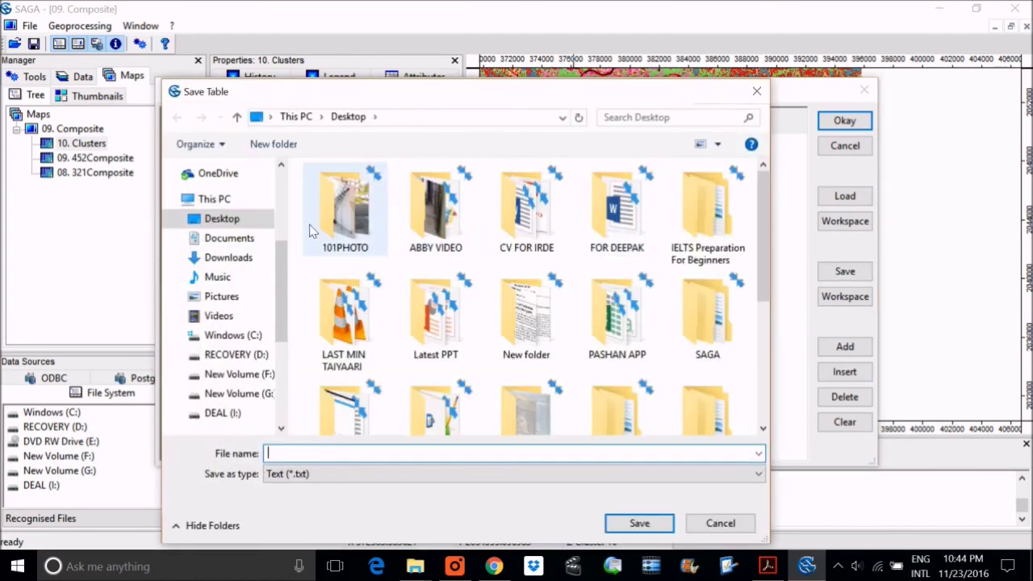
click(415, 566)
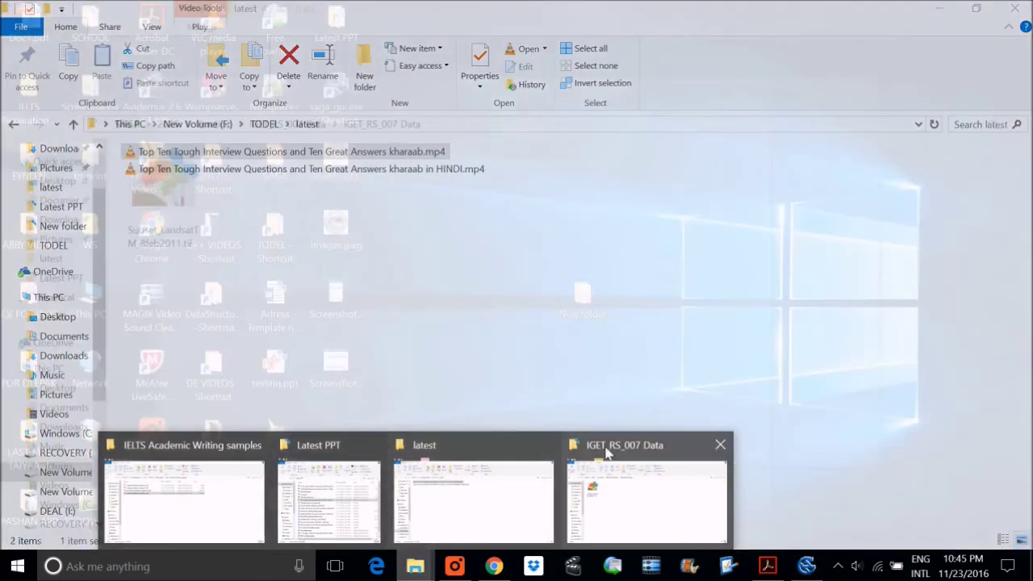
click(601, 452)
click(506, 125)
key(ctrl+c)
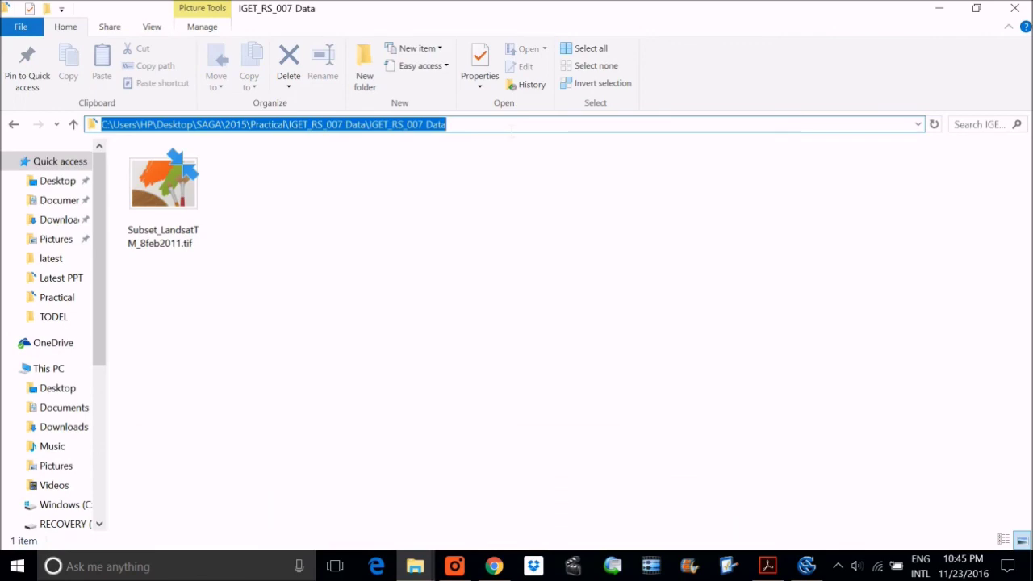
Save the lookup table as the text file LT in the copied IGET_RS_007 Data folder, and check that folder in File Explorer.
key(alt+Tab)
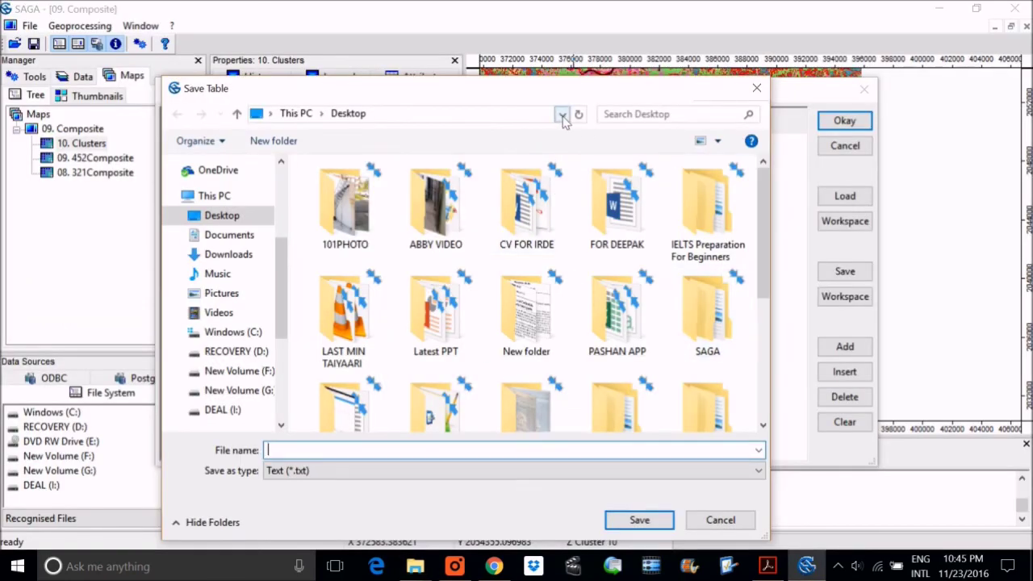
drag(554, 93, 684, 74)
key(ctrl+v)
key(Return)
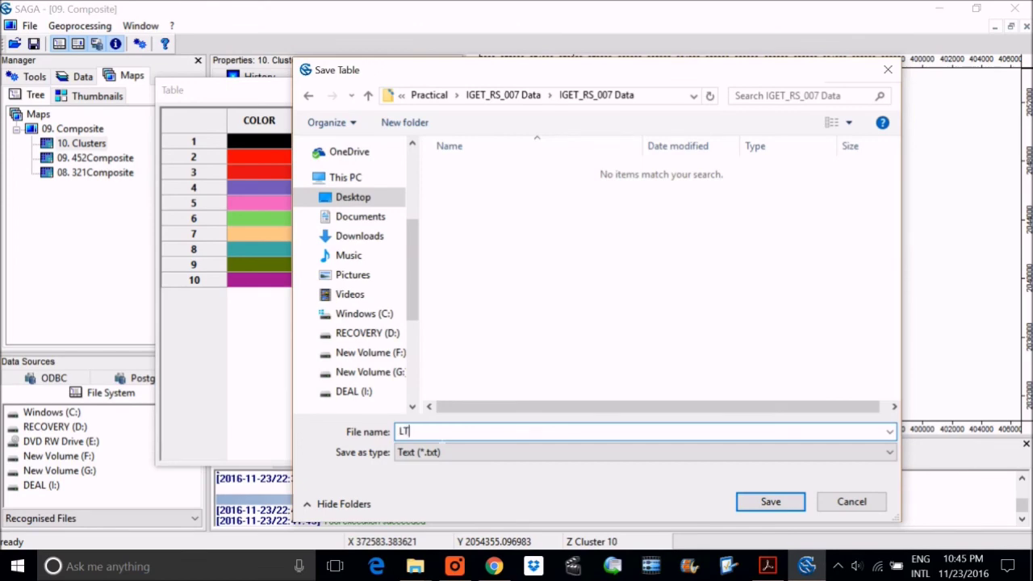
click(766, 498)
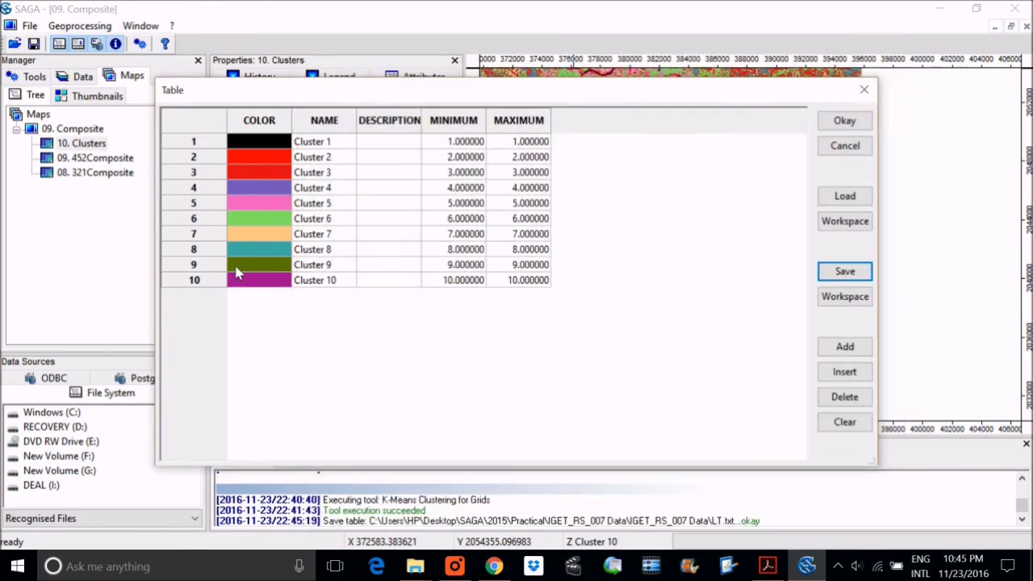
key(alt+Tab)
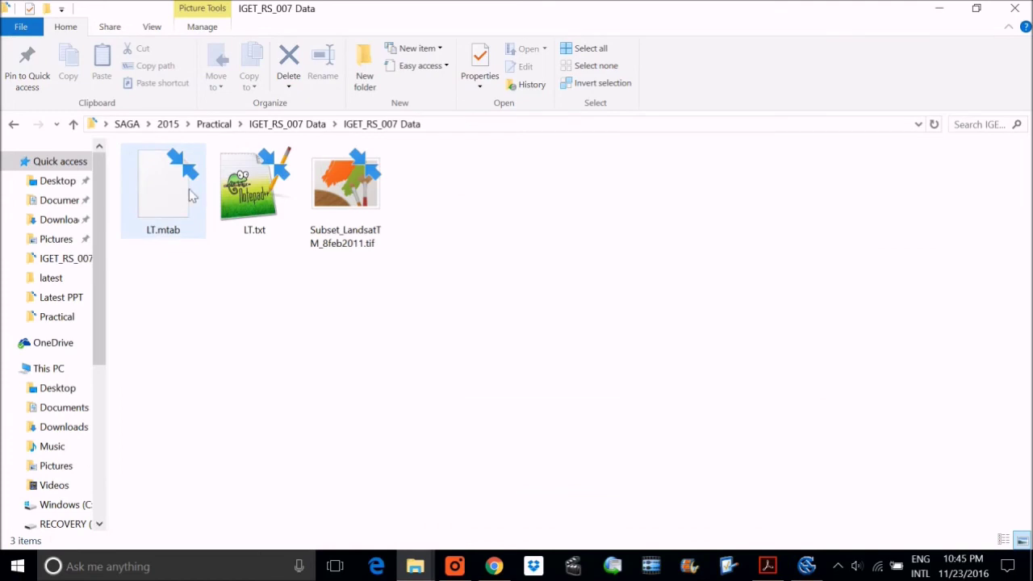
right_click(252, 205)
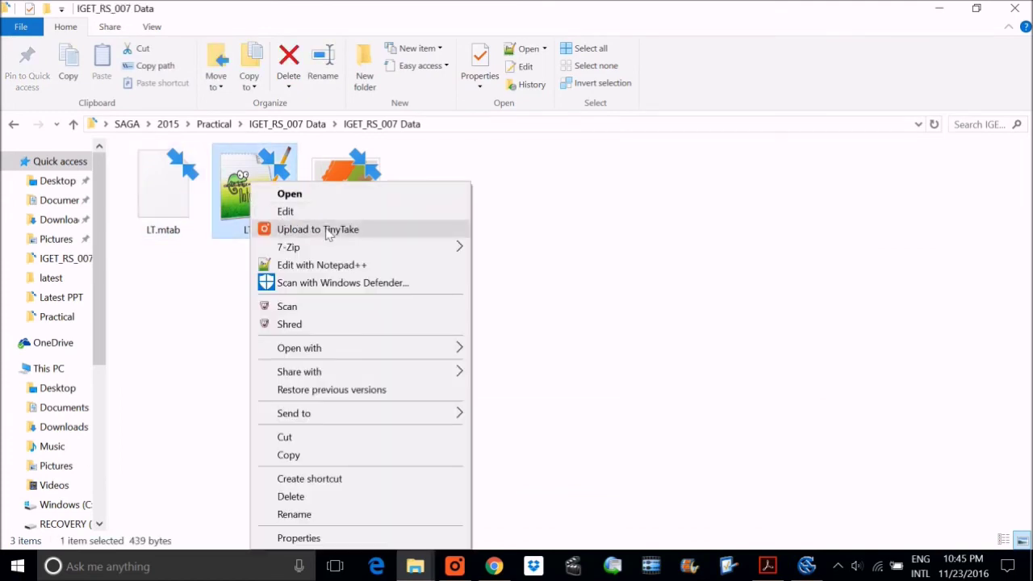
click(557, 268)
right_click(267, 224)
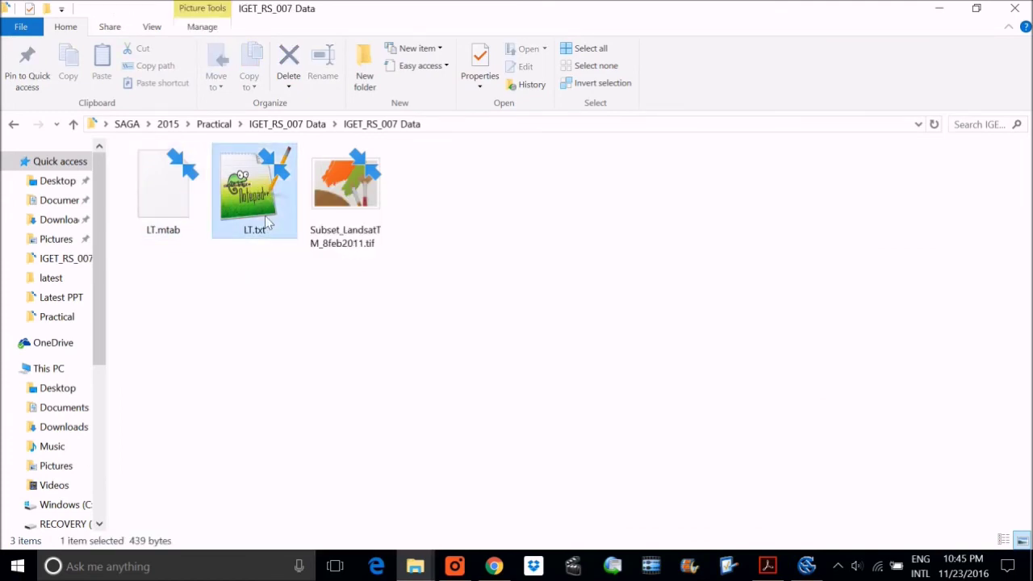
click(657, 320)
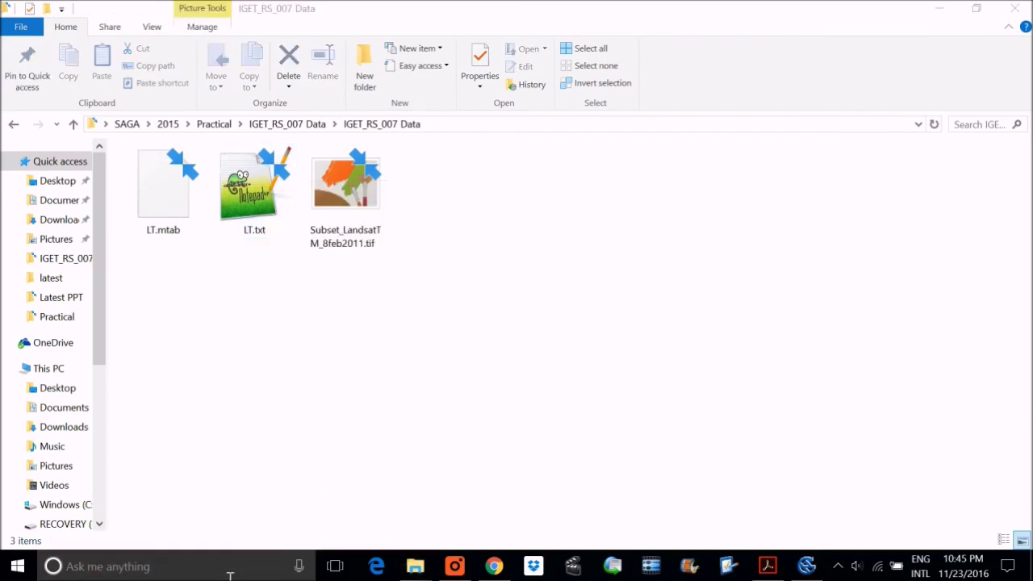
Launch Excel and create a blank workbook.
click(231, 568)
text(exce)
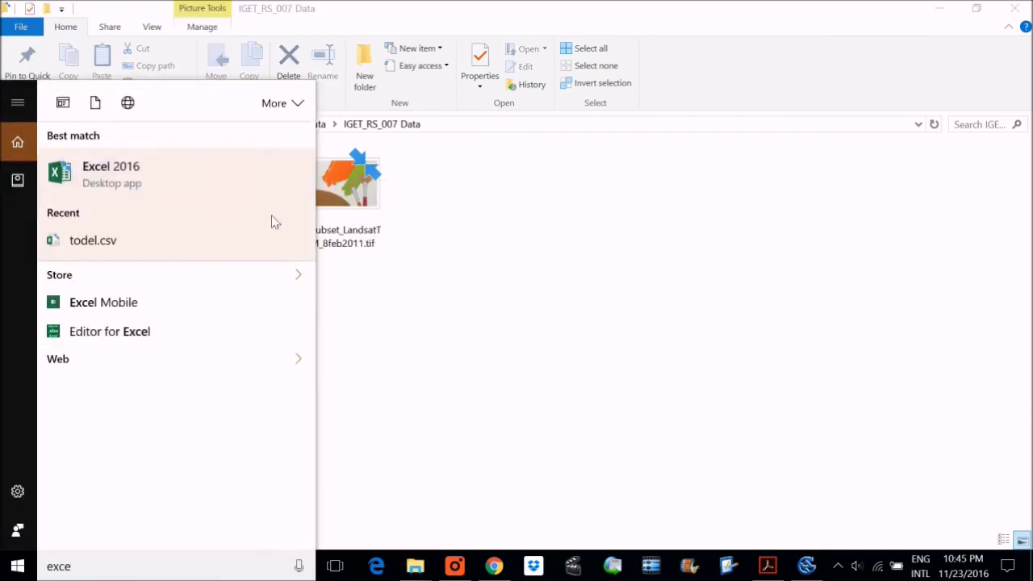
key(Return)
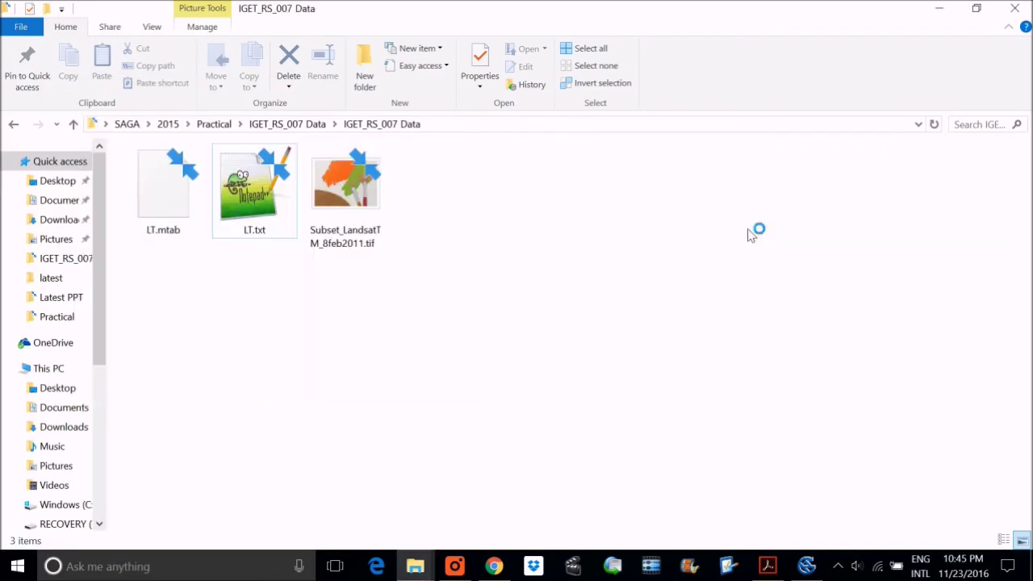
click(807, 565)
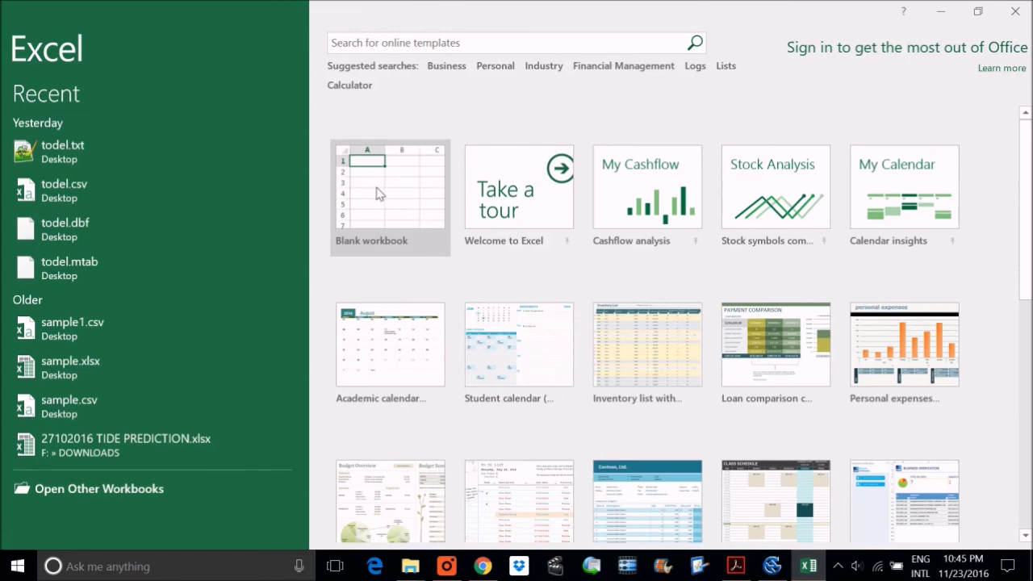
click(379, 194)
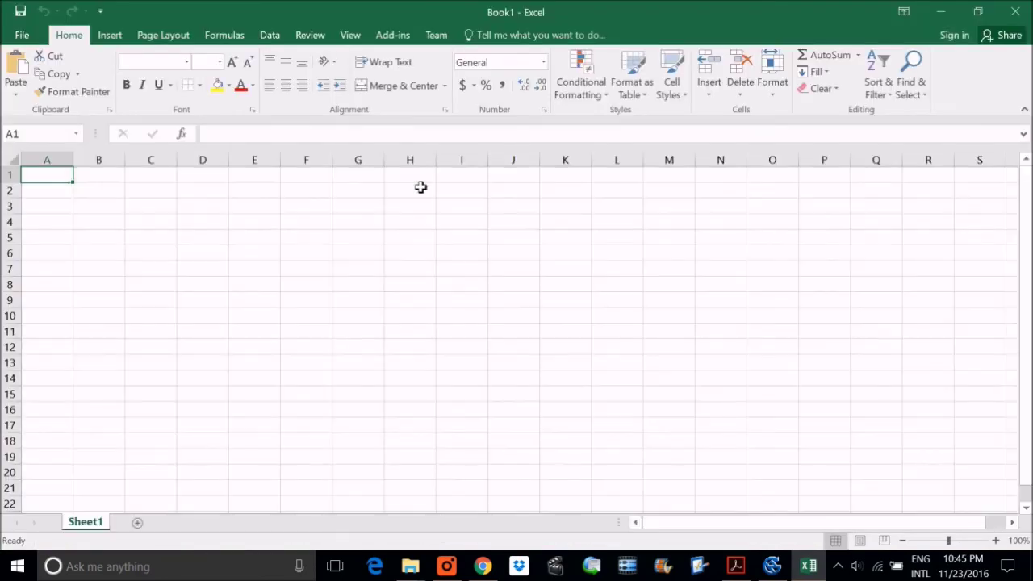
click(358, 175)
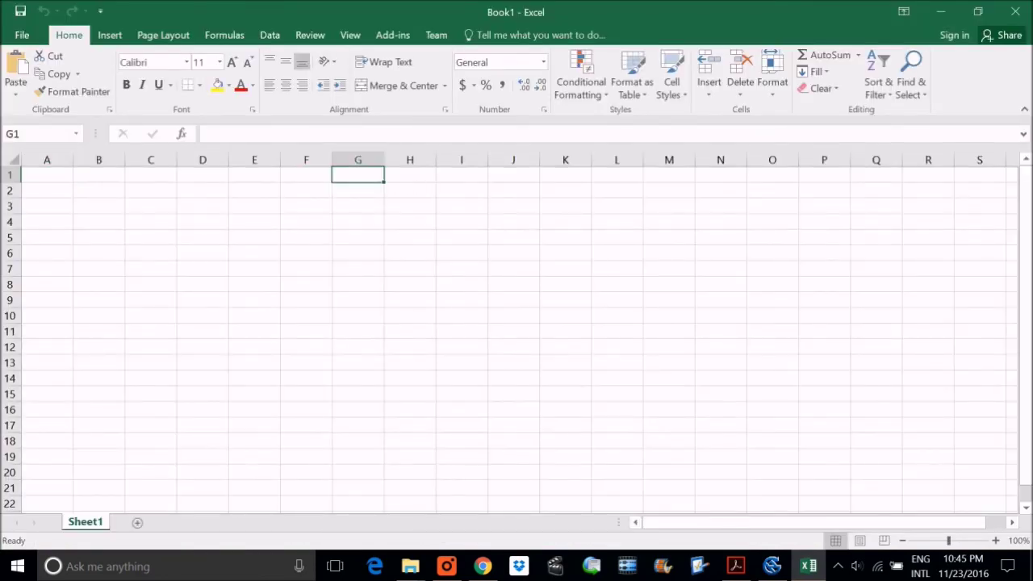
Start browsing for a file to open in Excel, and copy the path of the IGET_RS_007 Data folder from File Explorer.
click(22, 35)
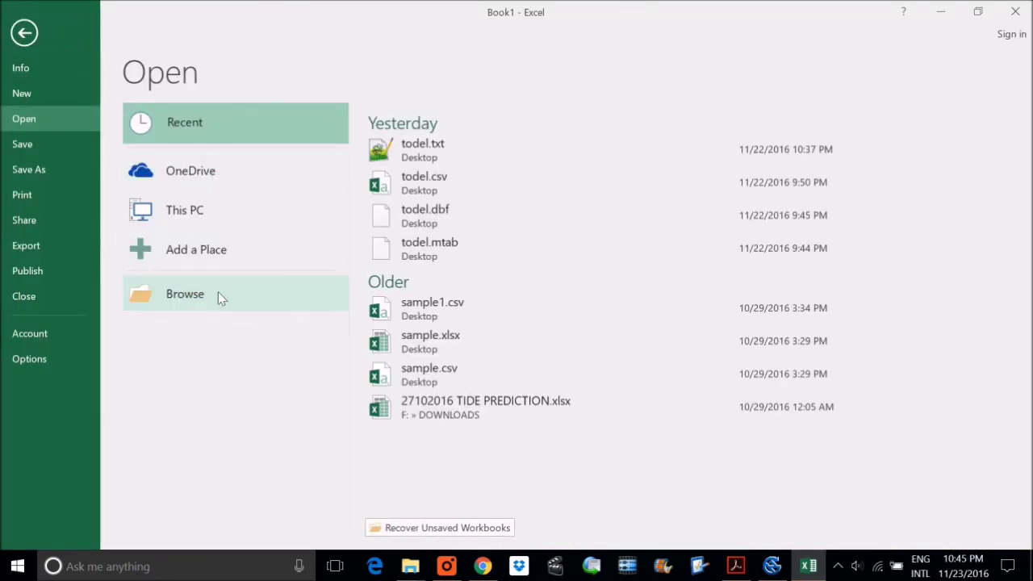
click(220, 297)
mouse_move(410, 566)
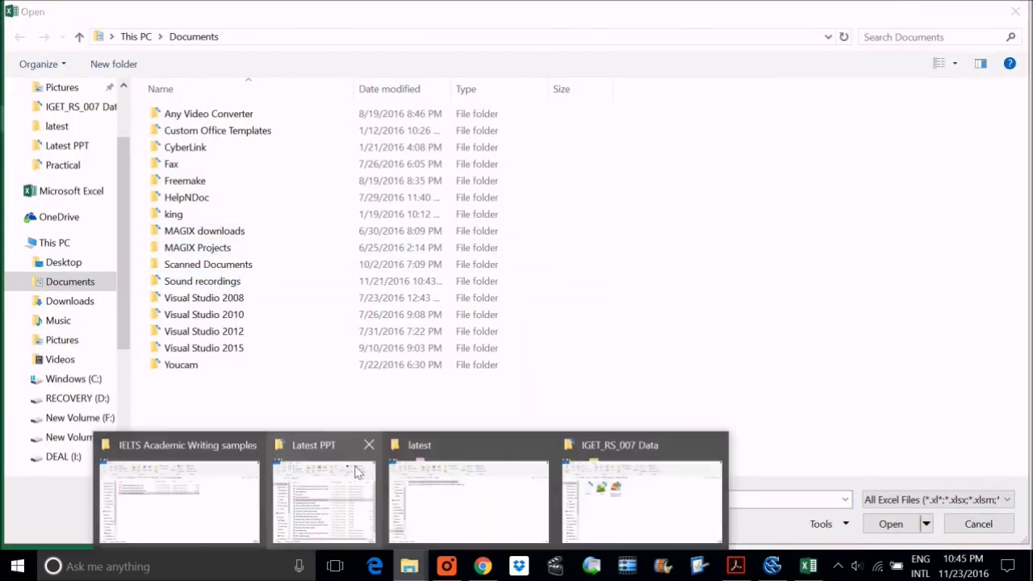
click(642, 501)
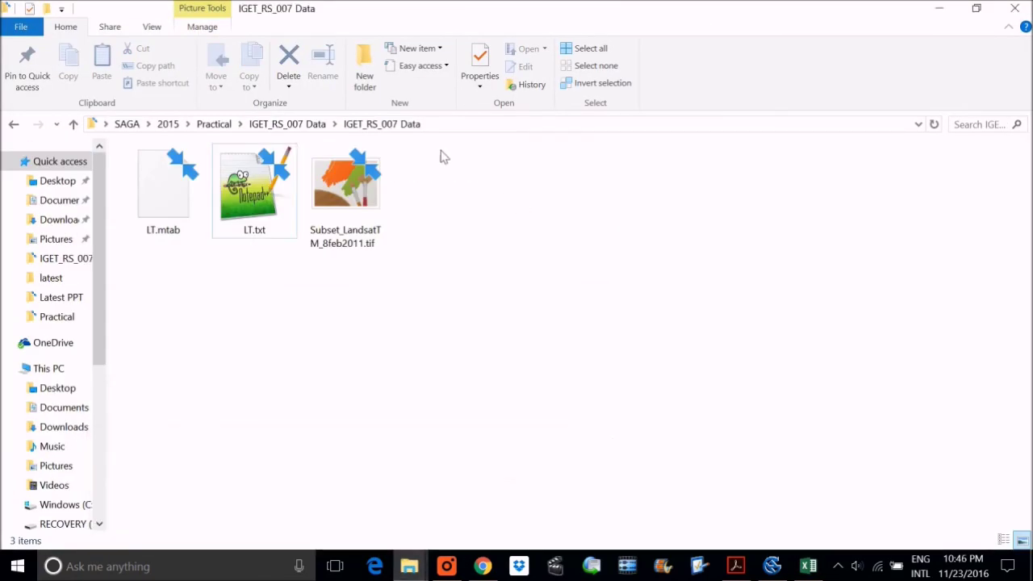
click(467, 125)
key(ctrl+c)
key(alt+Tab)
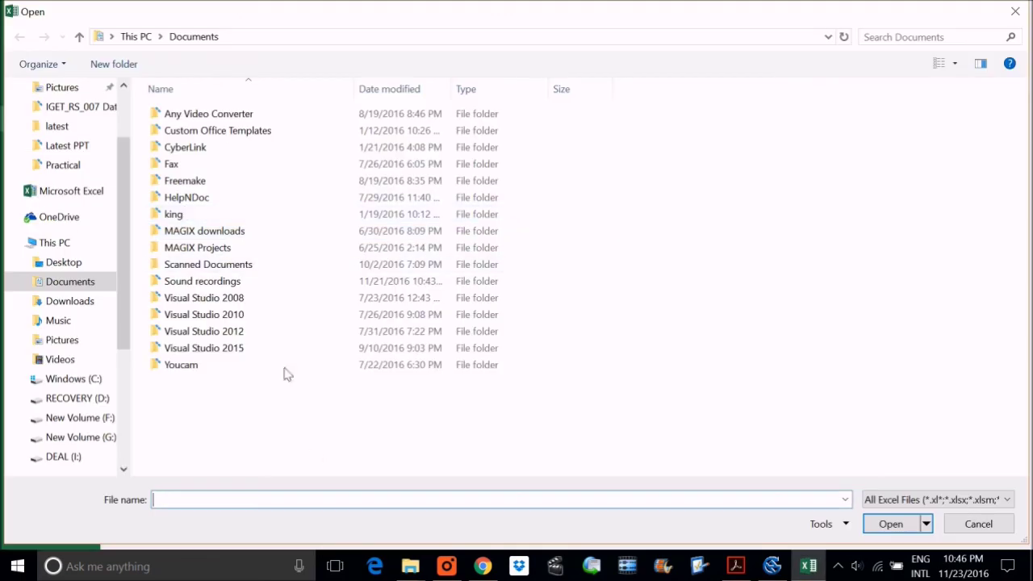
Go to the copied folder, list all file types, and import LT.txt into Excel as tab-delimited text.
key(ctrl+v)
key(Return)
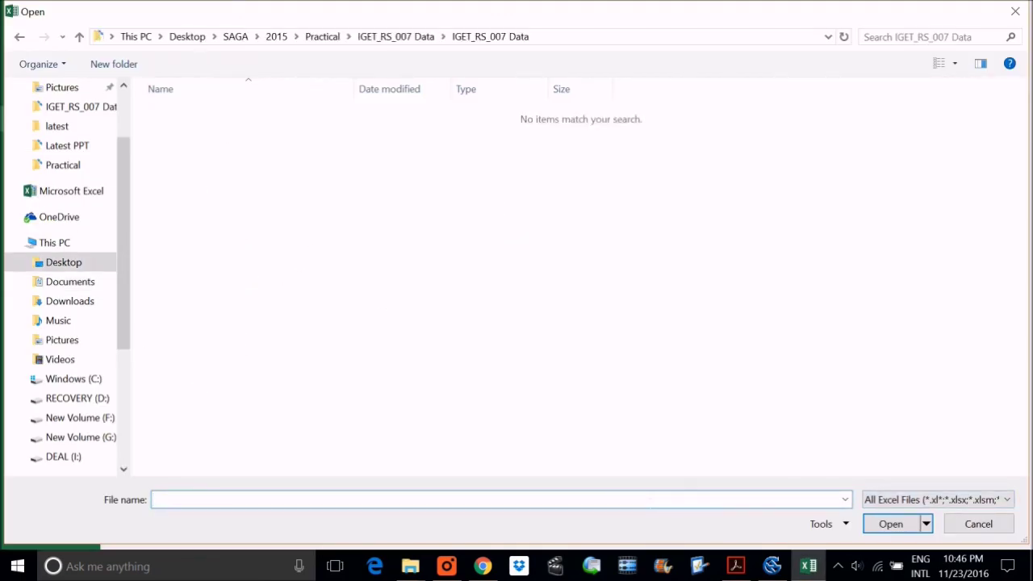
key(Return)
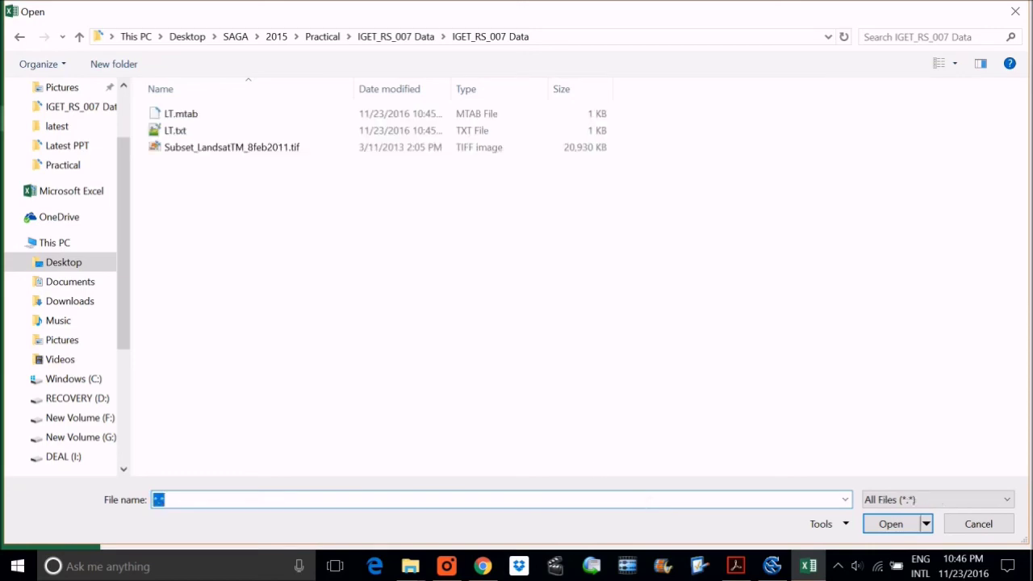
double_click(178, 131)
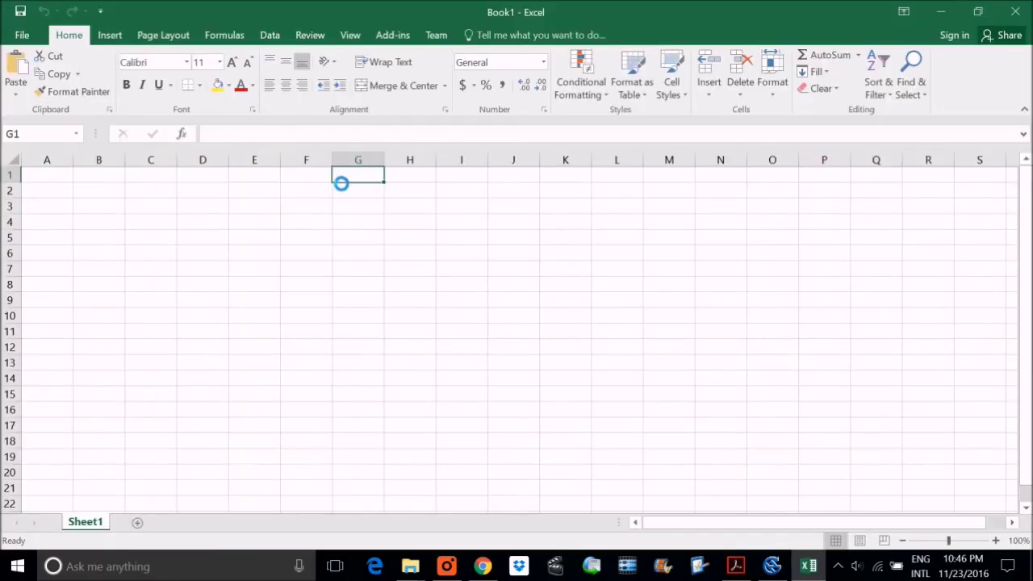
click(374, 392)
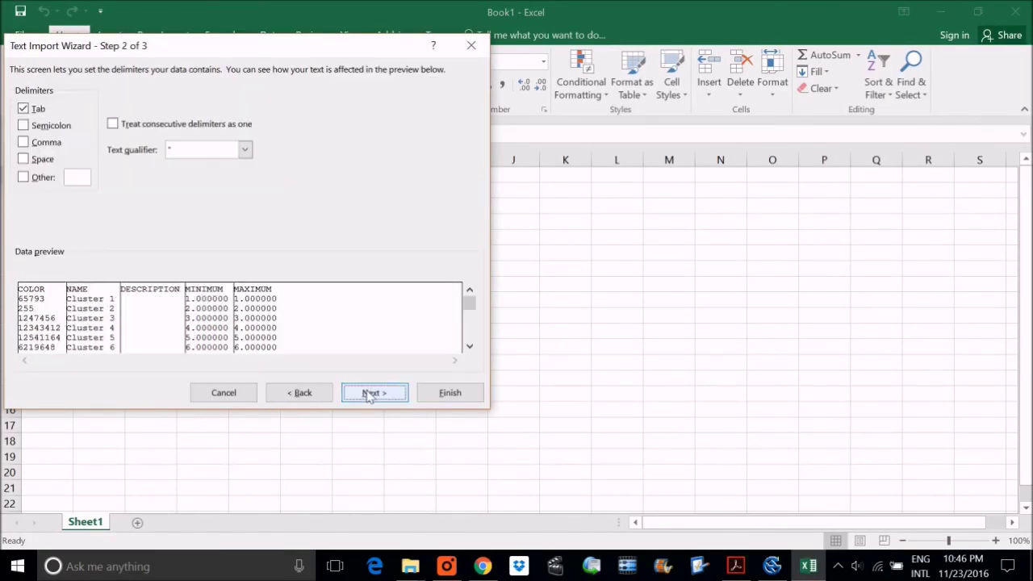
click(373, 393)
click(428, 394)
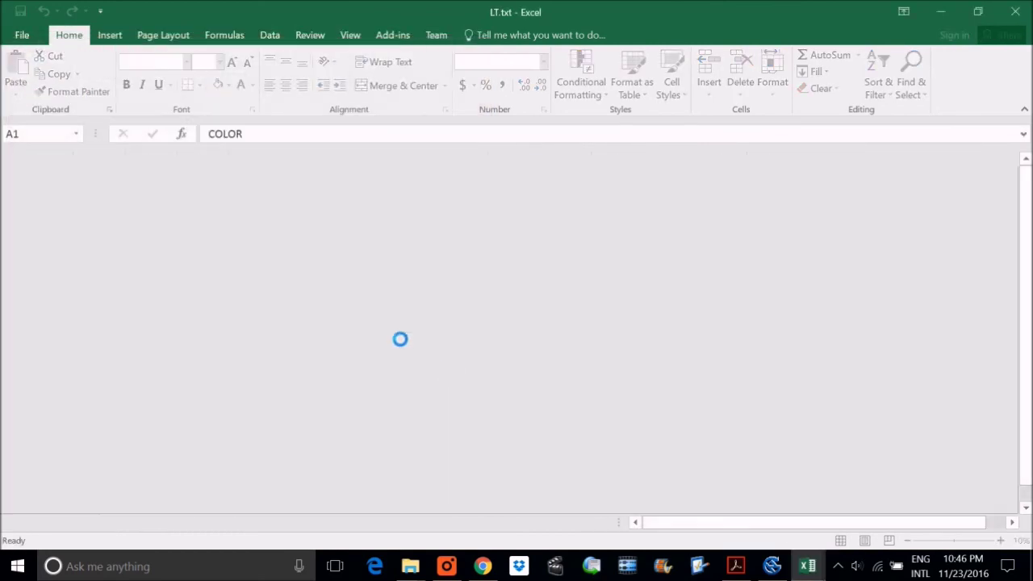
Widen the DESCRIPTION and NAME columns of the LT sheet, and check the cluster names against the PDF's class table.
drag(177, 160, 261, 162)
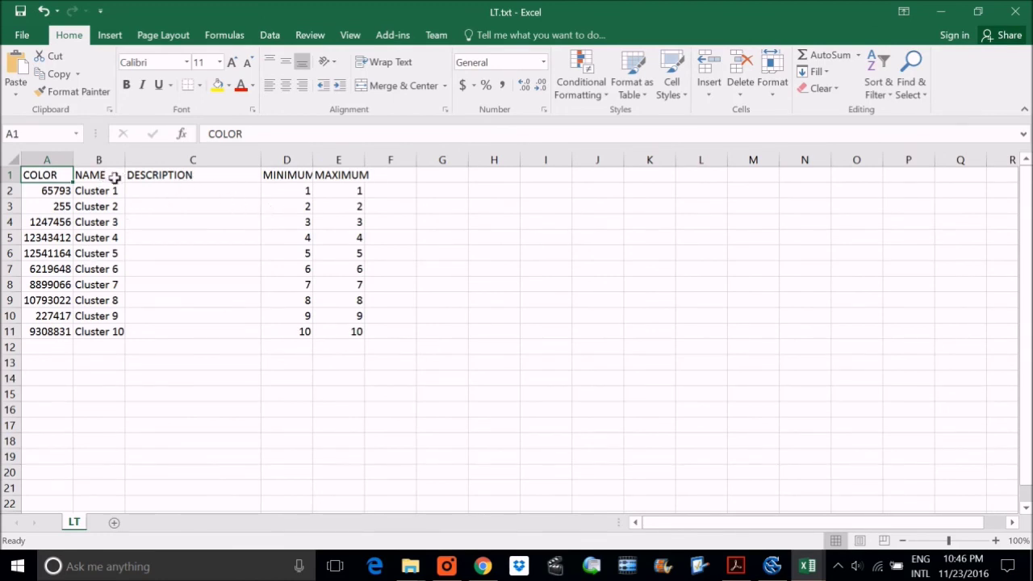
drag(125, 162, 179, 172)
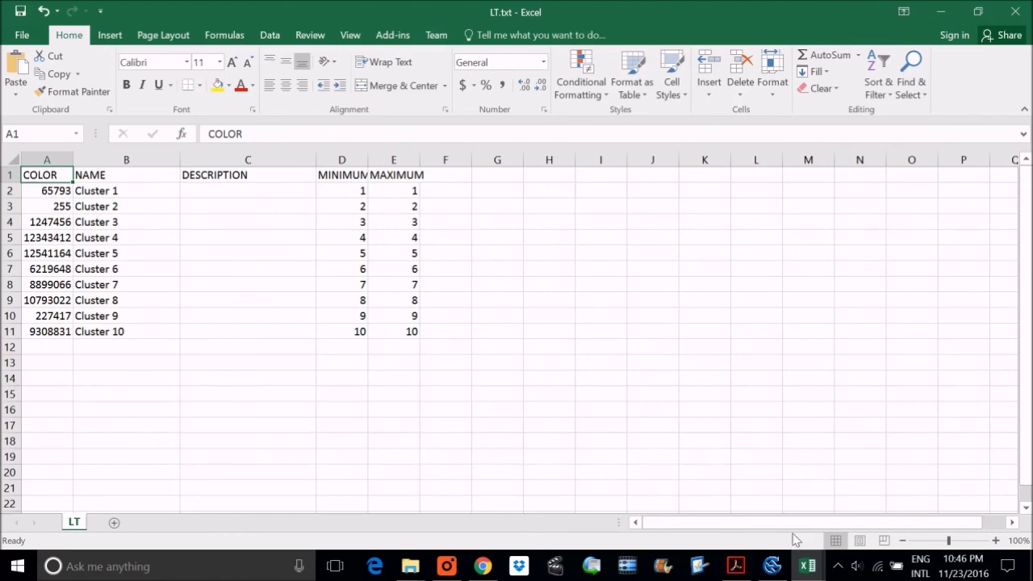
click(735, 566)
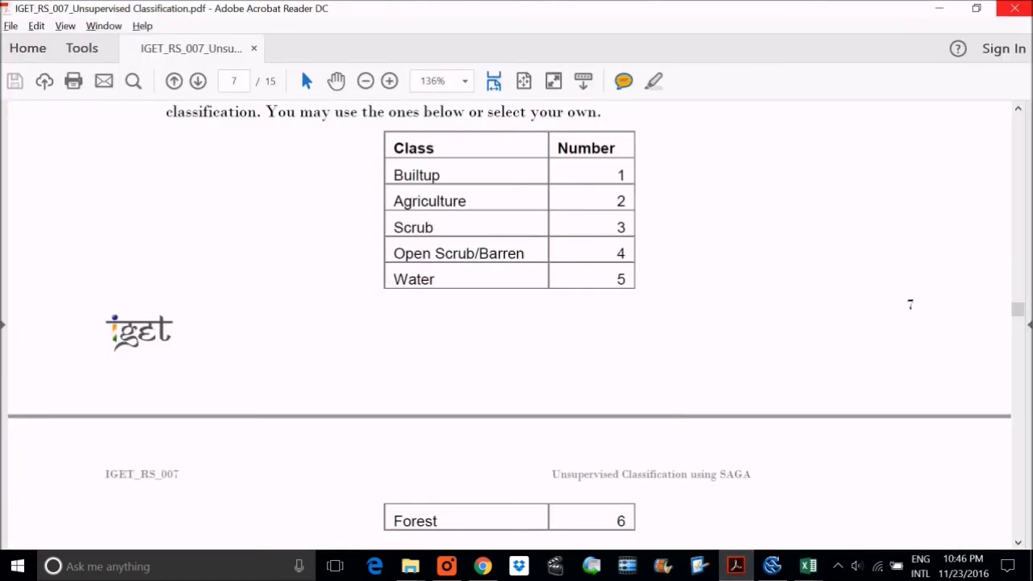
click(943, 8)
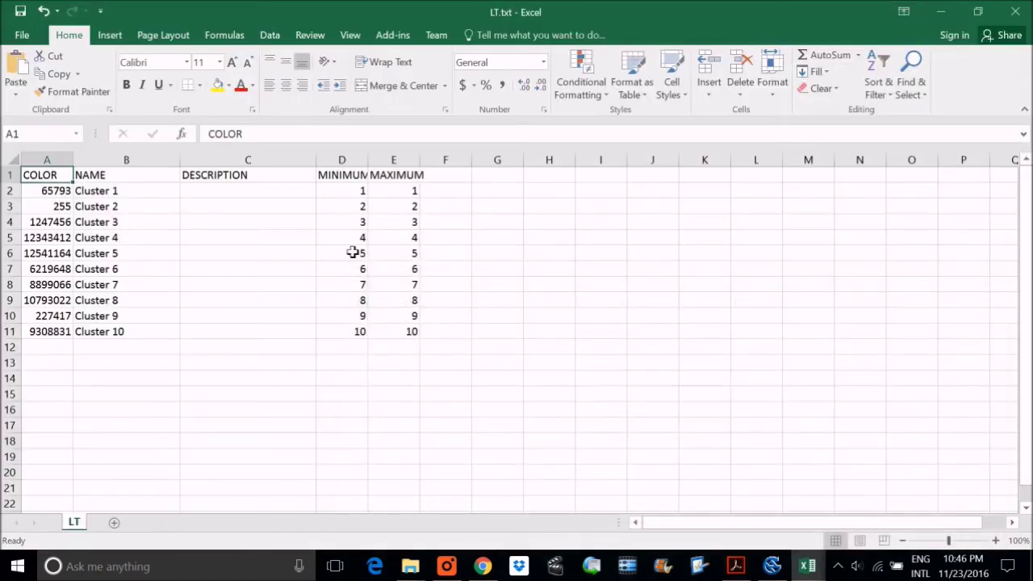
click(121, 192)
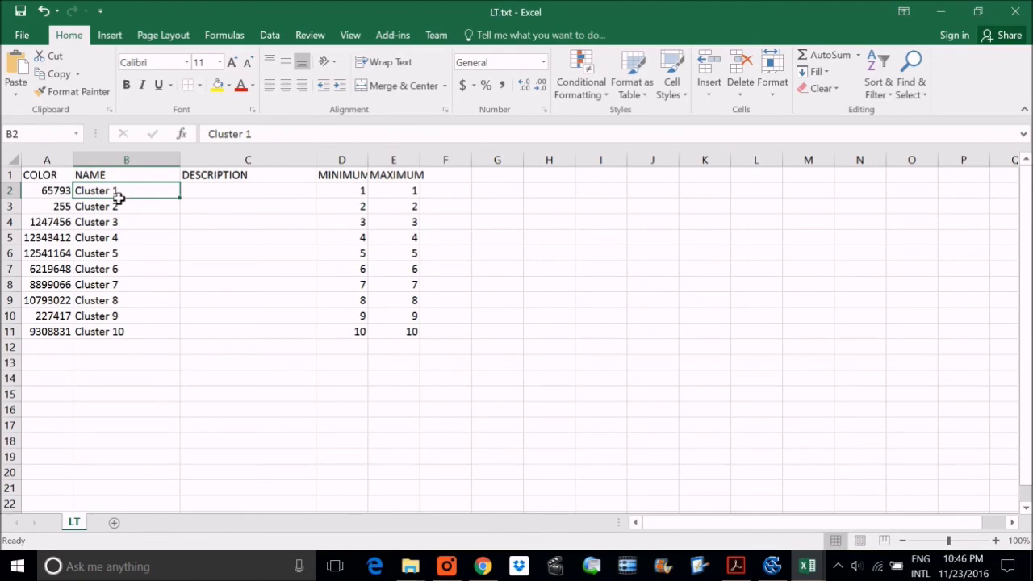
click(277, 197)
click(106, 197)
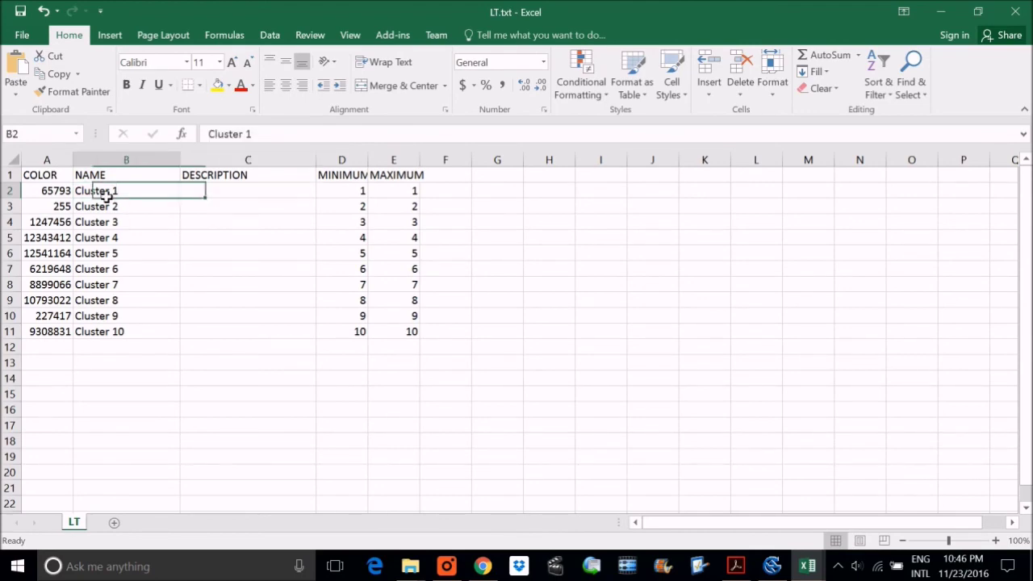
key(alt+Tab)
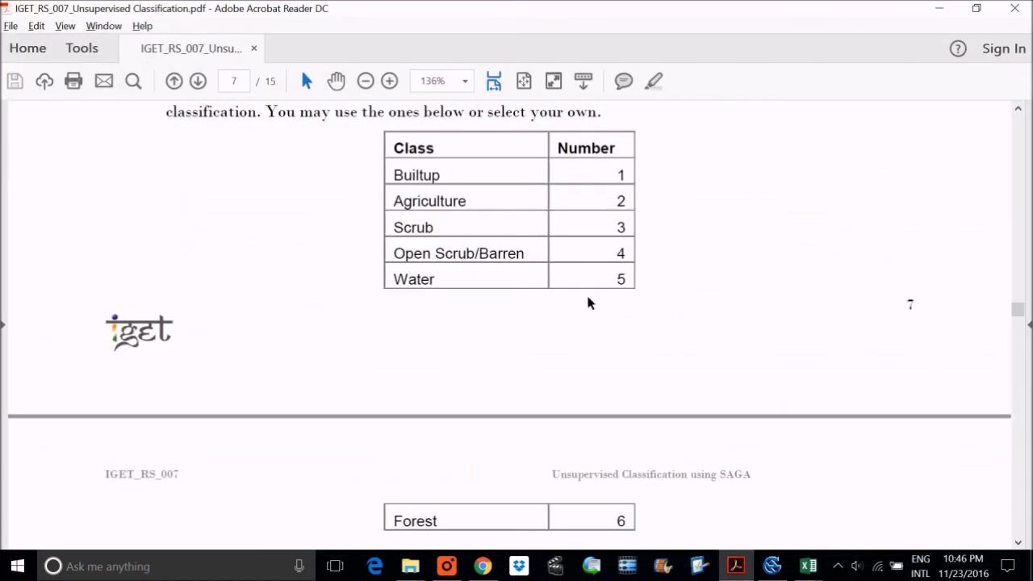
click(775, 566)
click(845, 197)
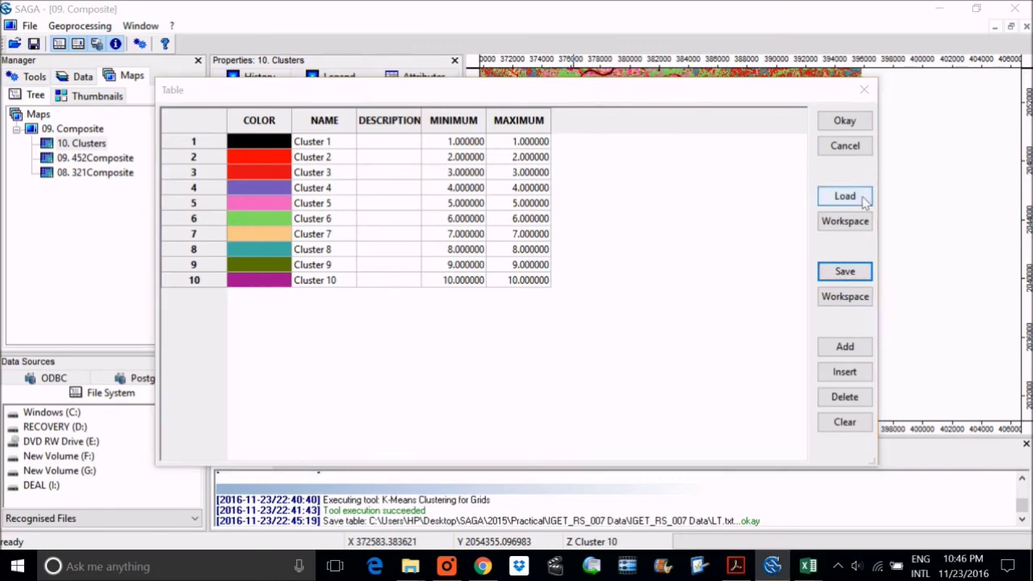
key(alt+Tab)
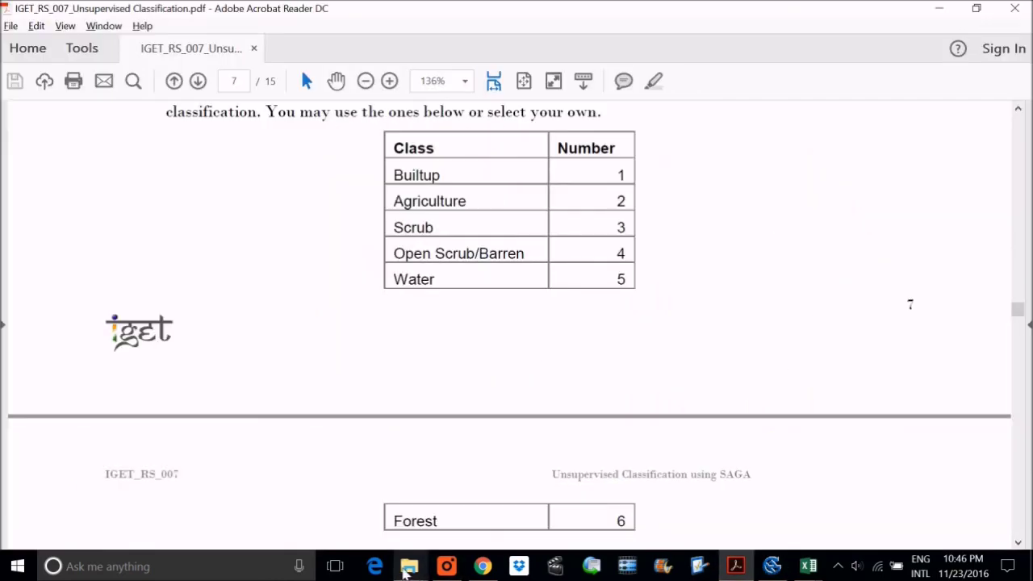
mouse_move(410, 566)
click(605, 455)
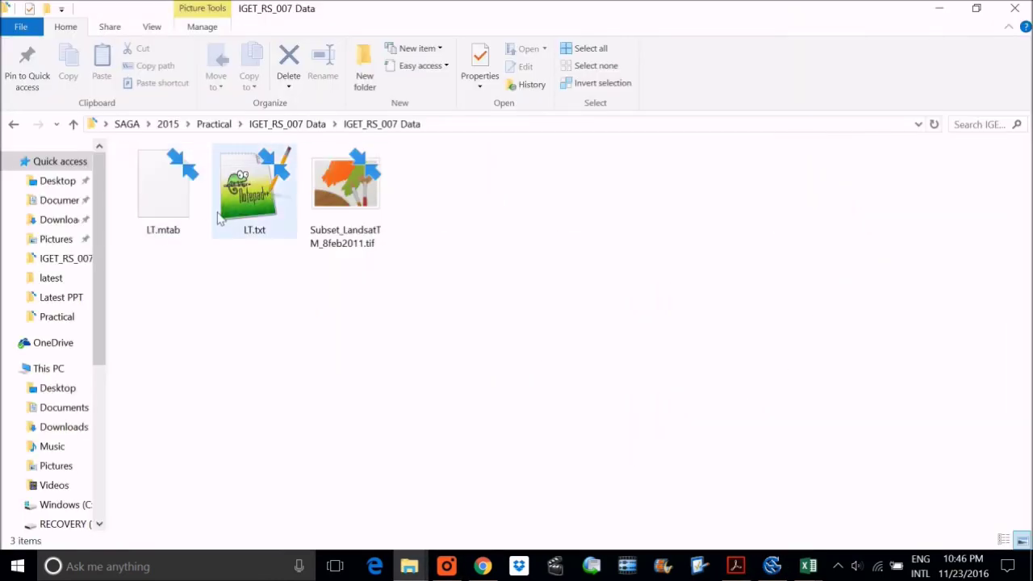
key(alt+Tab)
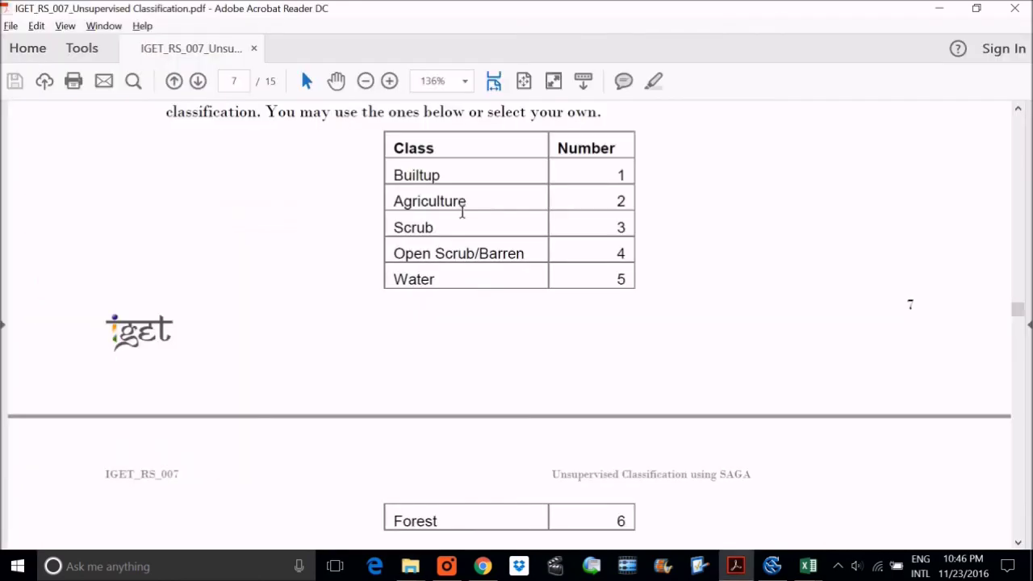
click(772, 565)
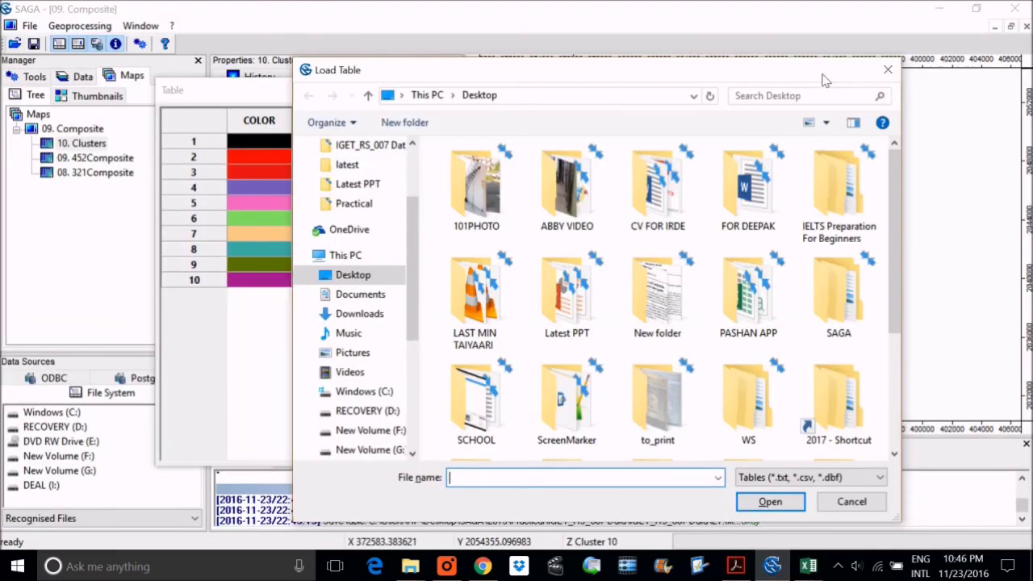
click(888, 69)
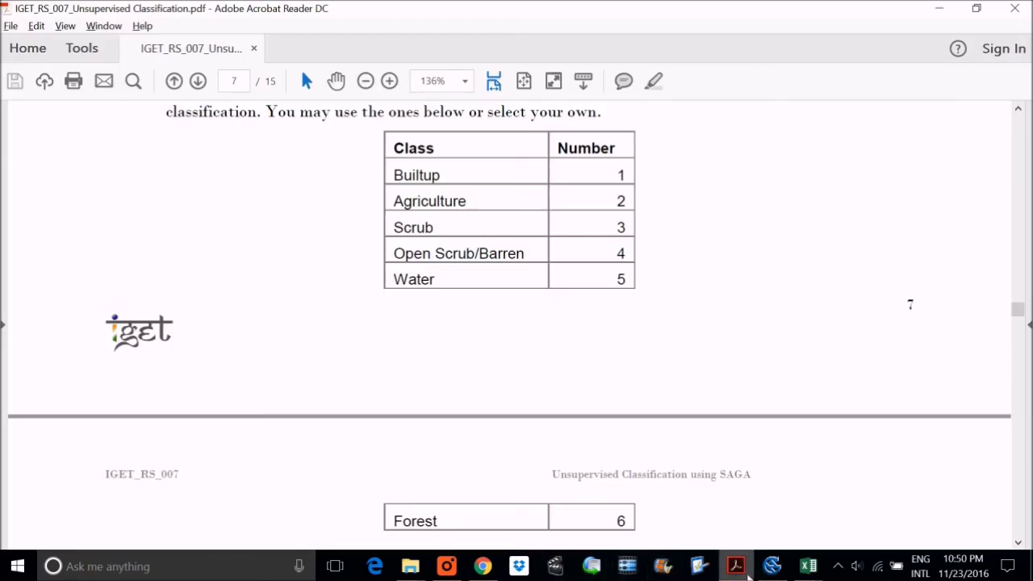
Return to the colour lookup table in SAGA and set both the minimum and maximum of Cluster 1 to 1.
click(736, 569)
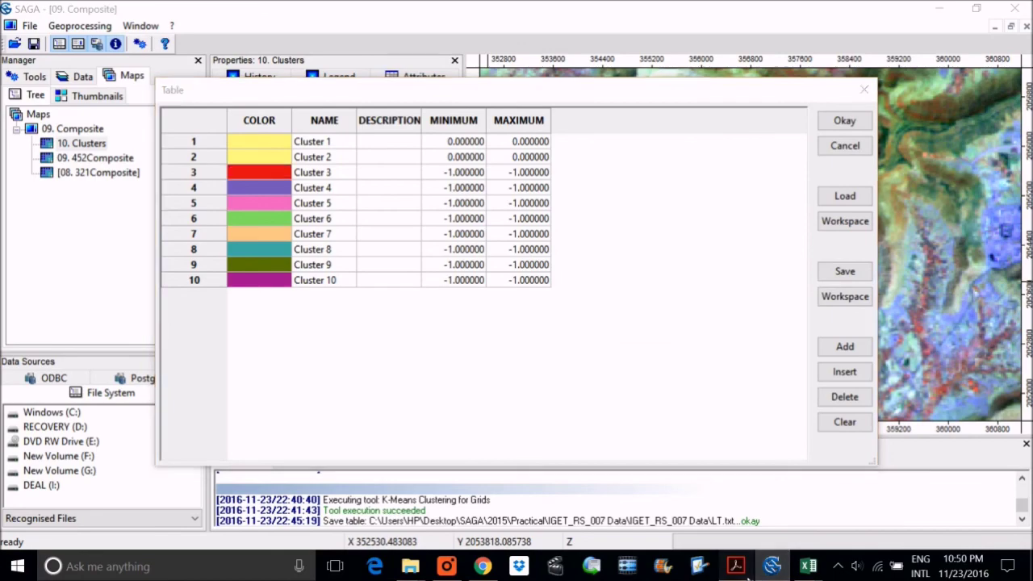
click(736, 568)
key(alt+Tab)
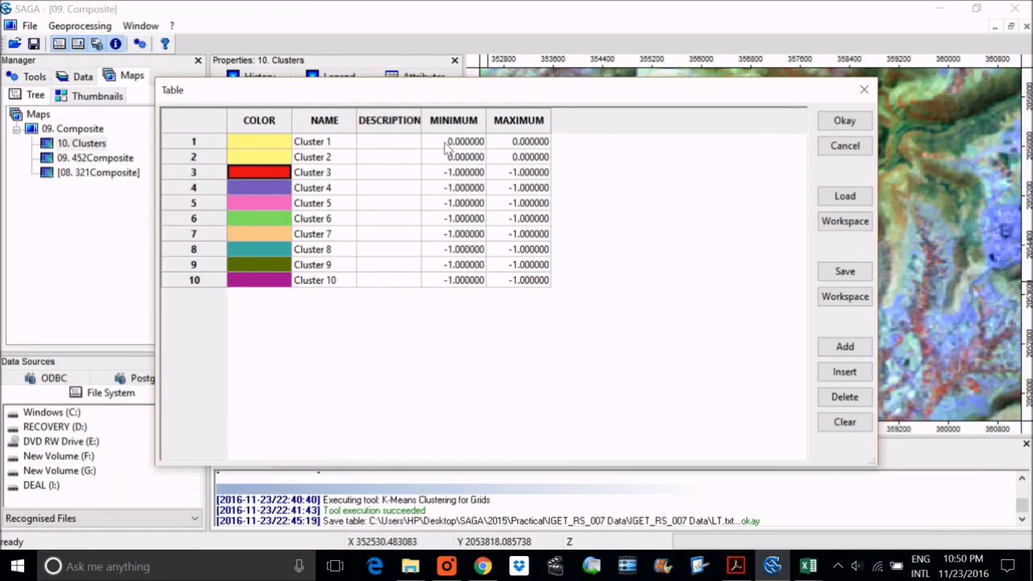
double_click(446, 144)
text(1)
double_click(535, 146)
text(1)
Set the minimum and maximum of Cluster 2 to 1, apply the lookup table to the Clusters layer, and examine the wider map.
click(467, 164)
text(1)
double_click(533, 159)
text(1)
click(677, 176)
click(844, 121)
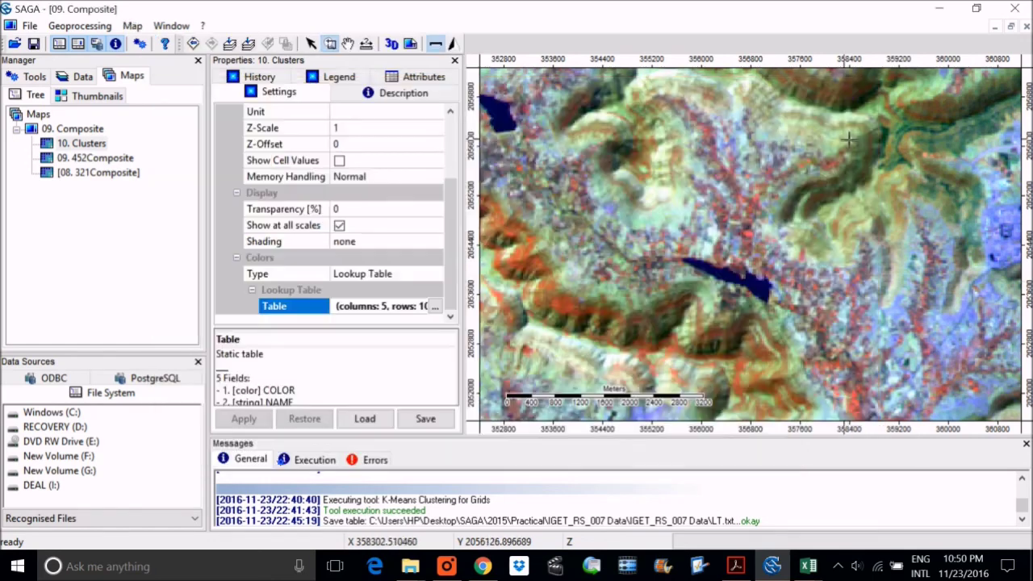
click(260, 420)
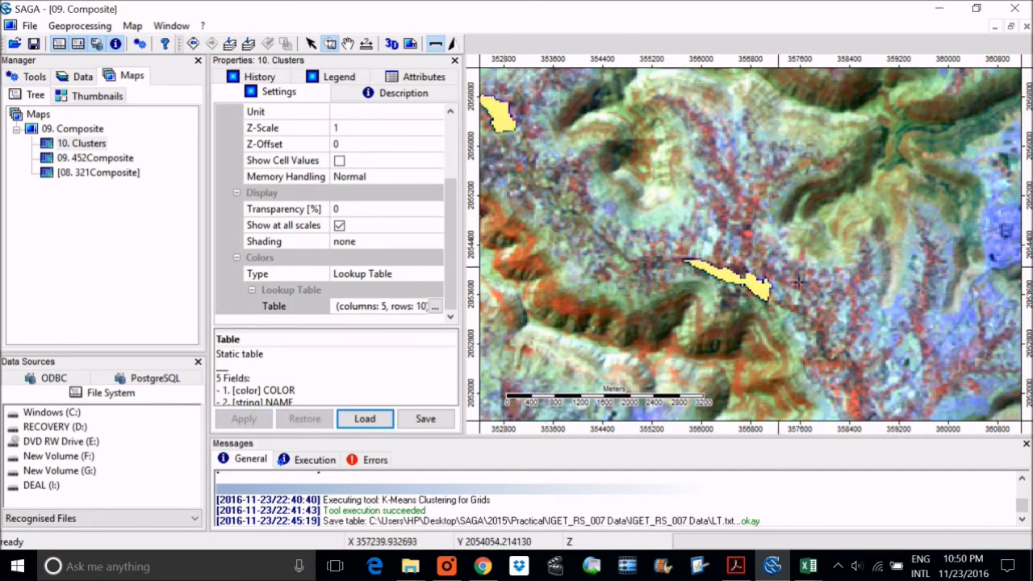
scroll(759, 274, down, 2)
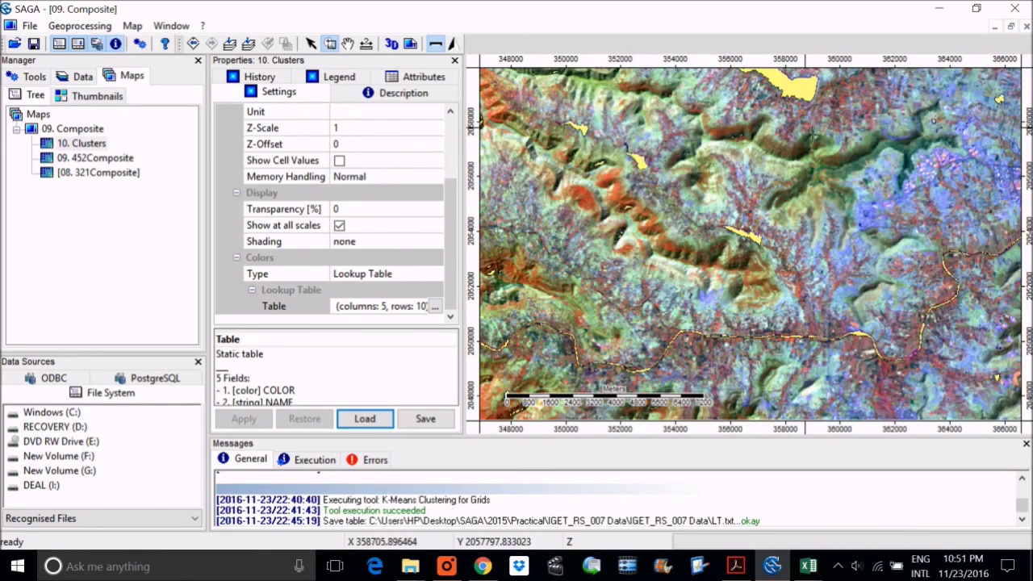
Examine the yellow-marked lake and its surroundings closely on the cluster map.
scroll(815, 135, up, 1)
scroll(762, 214, up, 1)
scroll(799, 226, up, 4)
scroll(769, 234, down, 1)
scroll(668, 271, down, 1)
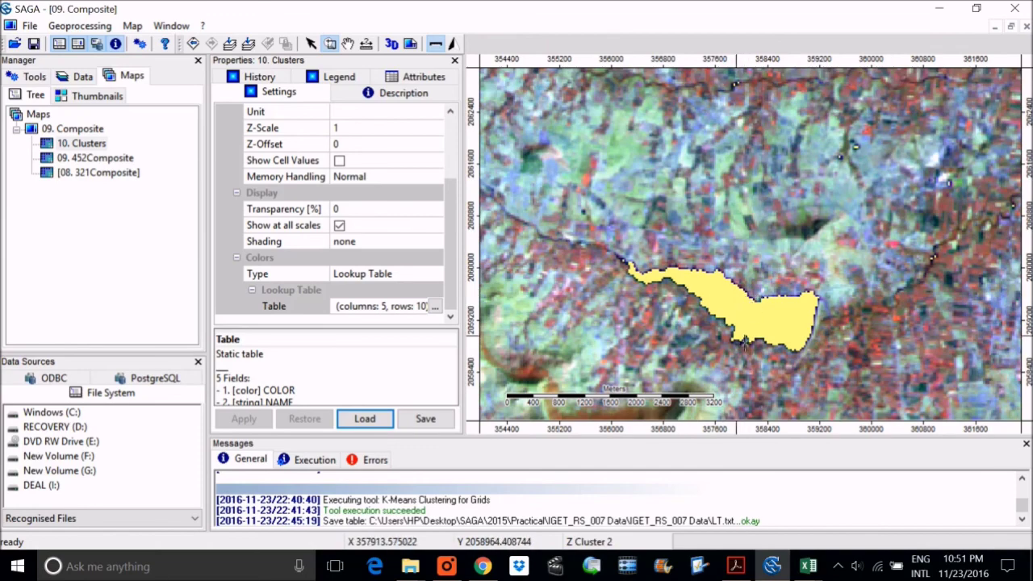
Switch to the PDF guide in Acrobat Reader and read step 19 on the lookup table's minimum and maximum values.
click(736, 566)
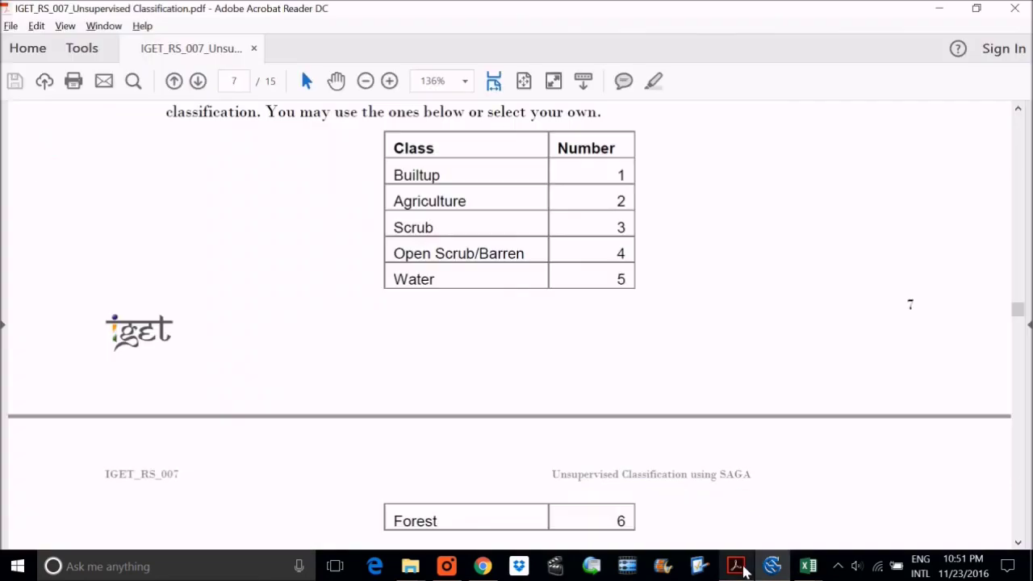
scroll(409, 215, down, 3)
scroll(702, 238, up, 2)
scroll(702, 239, up, 4)
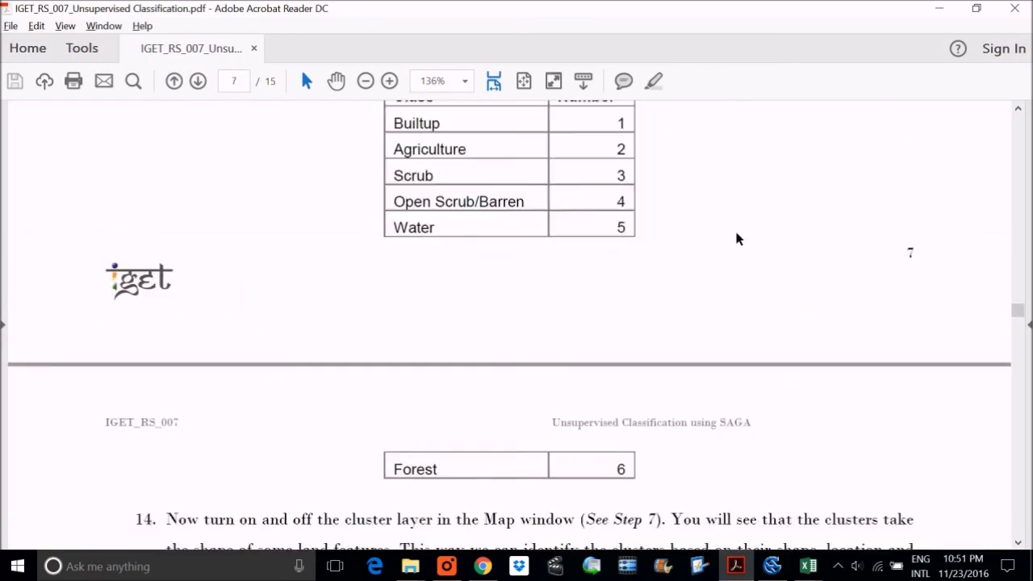
scroll(910, 277, down, 12)
scroll(1027, 397, down, 15)
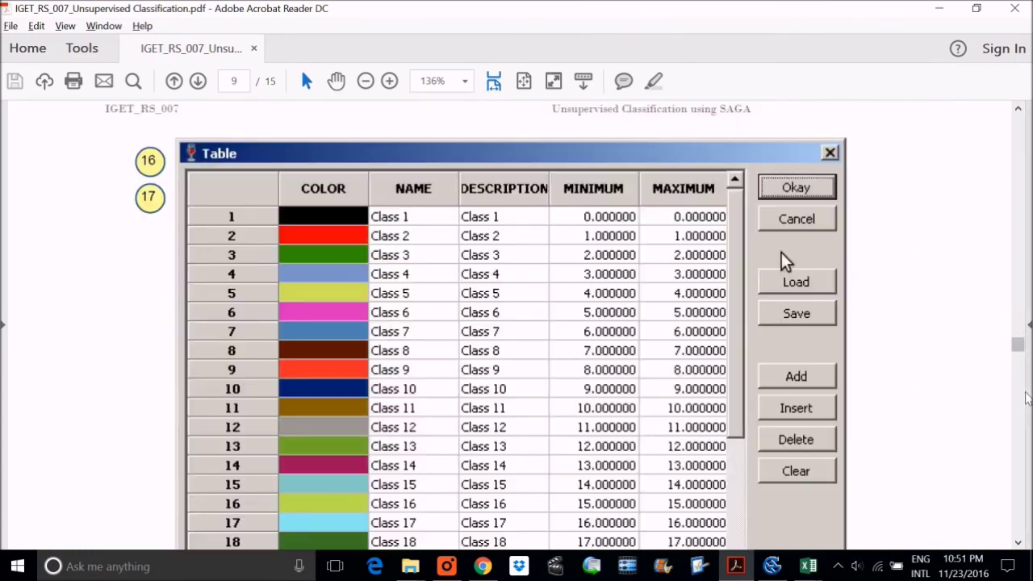
scroll(1015, 459, up, 3)
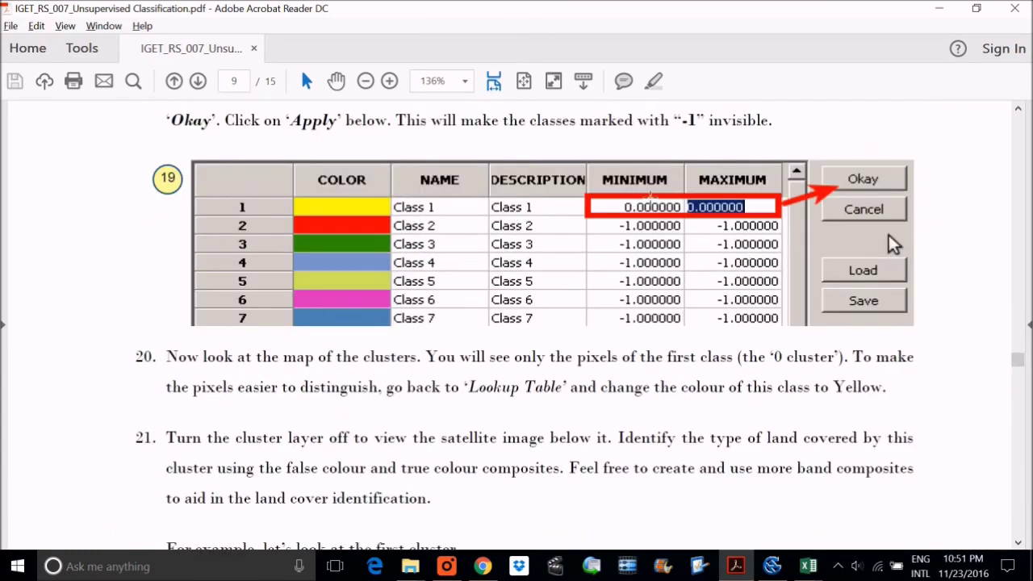
drag(599, 174, 751, 227)
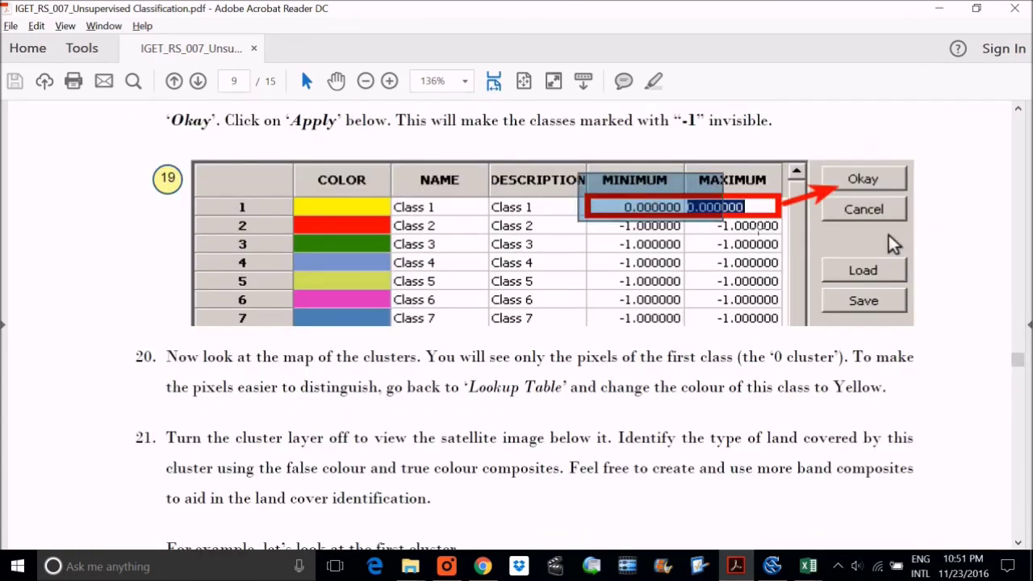
click(730, 222)
Return to SAGA, set the minimum and maximum of Cluster 2 to -1, and apply the lookup table to the Clusters layer.
key(alt+Tab)
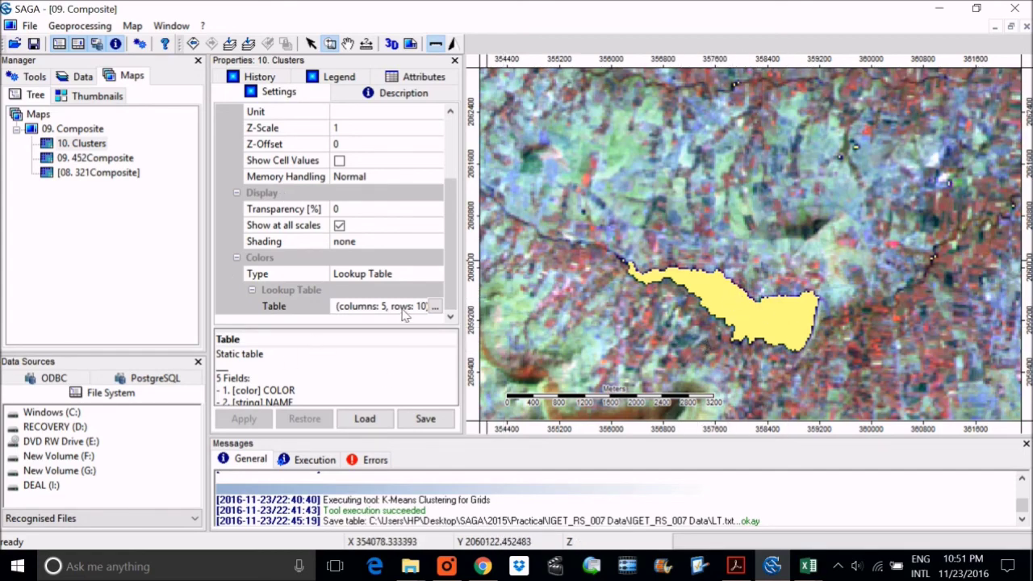
click(435, 306)
double_click(460, 157)
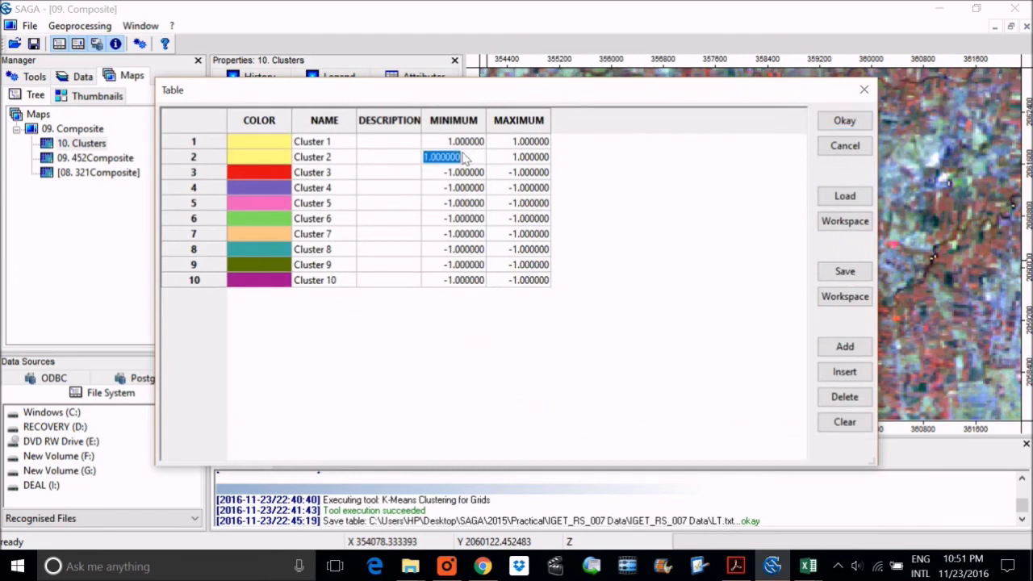
text(-1)
double_click(521, 158)
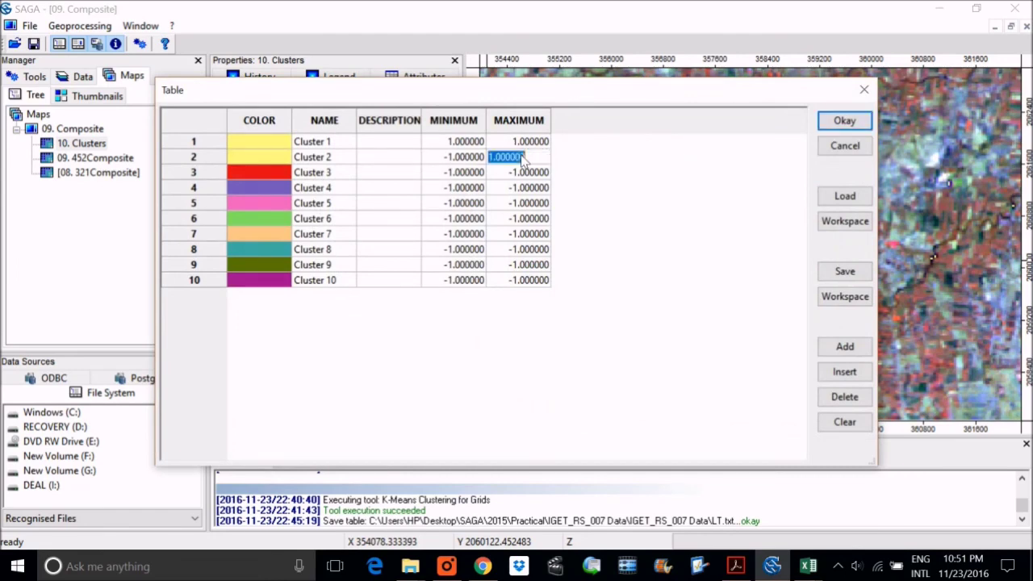
text(-1)
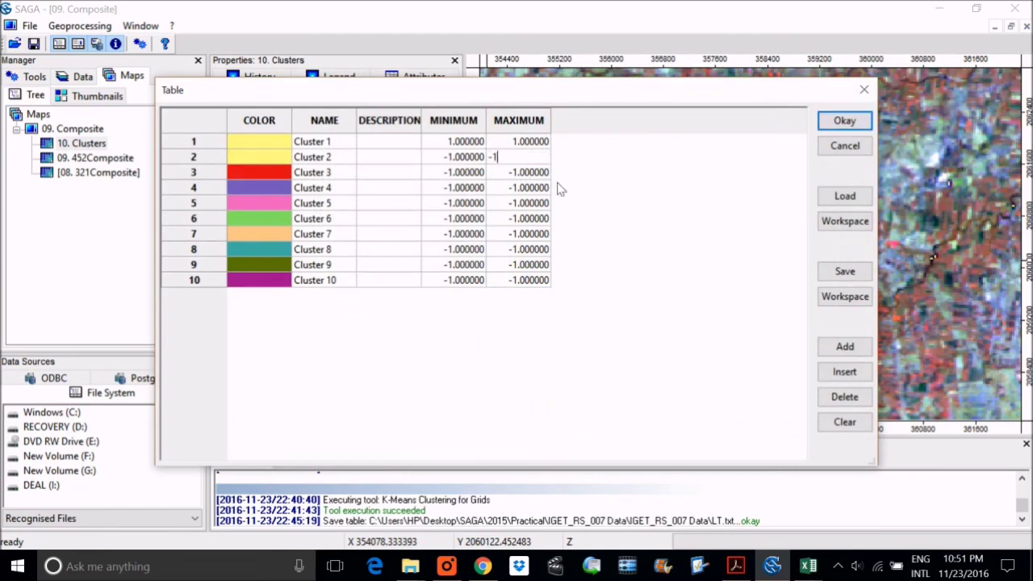
click(632, 226)
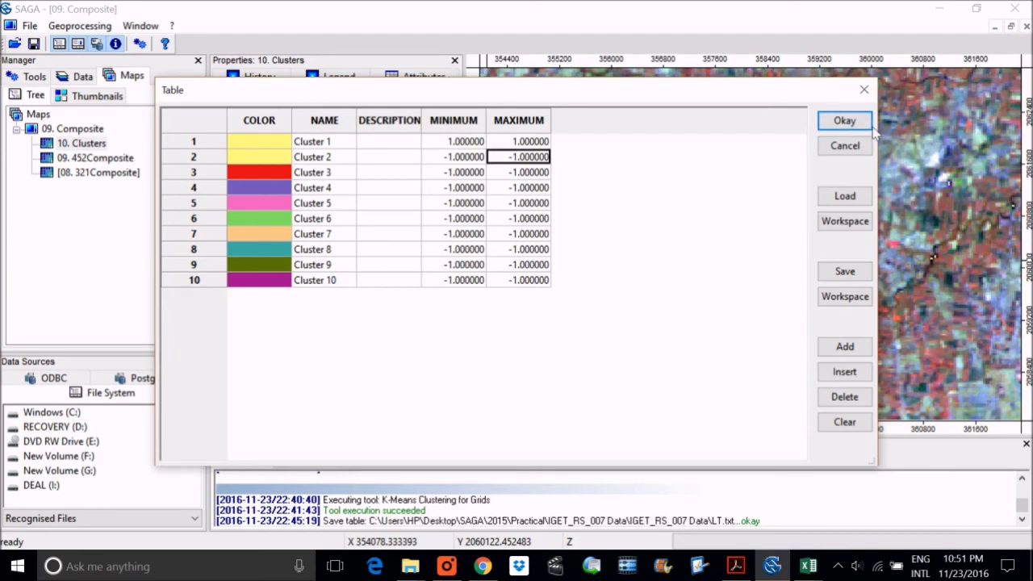
click(844, 121)
click(247, 418)
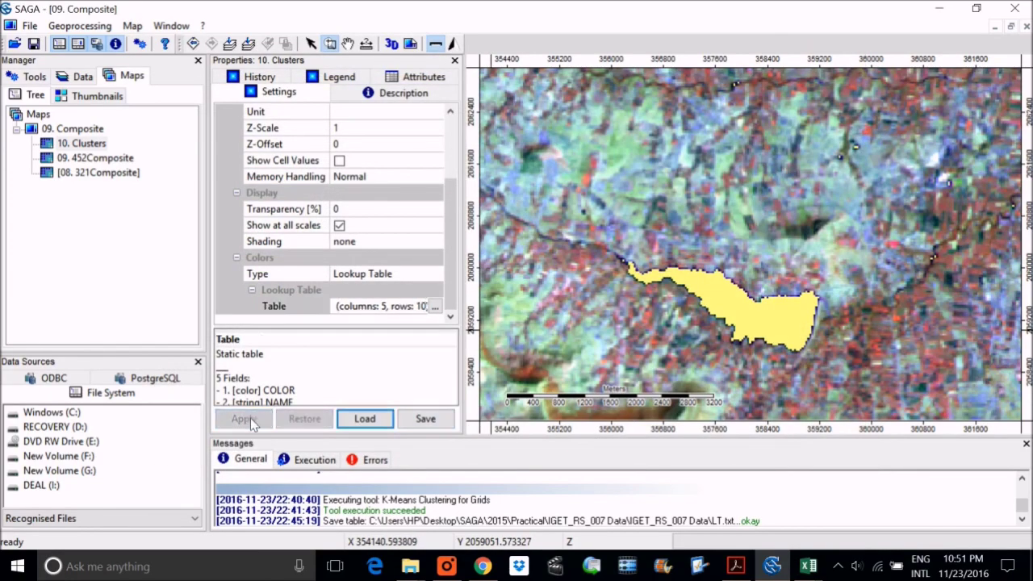
Examine the yellow Cluster 1 areas across the map and inspect one reservoir stretch in close-up.
scroll(822, 211, down, 3)
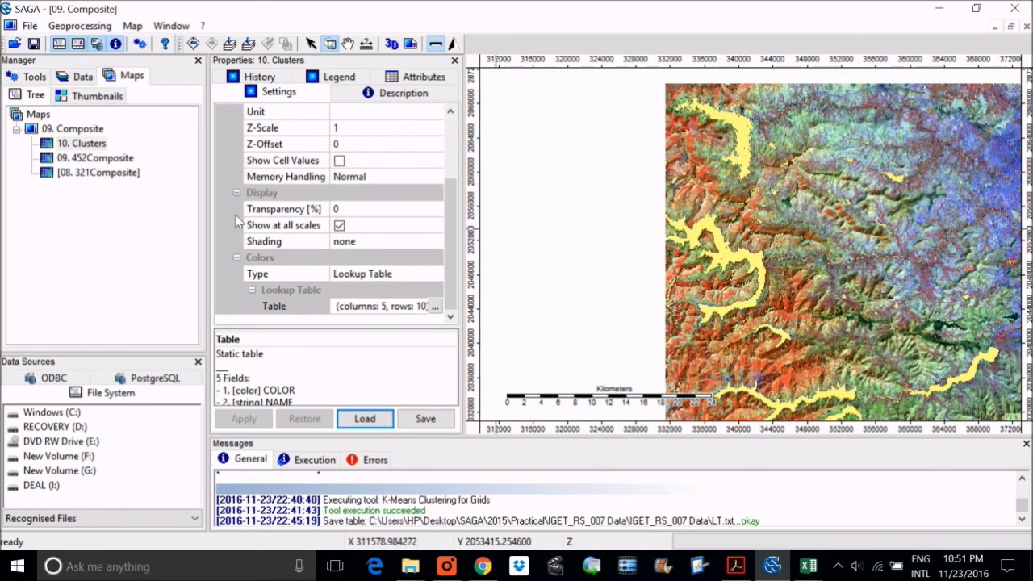
click(727, 258)
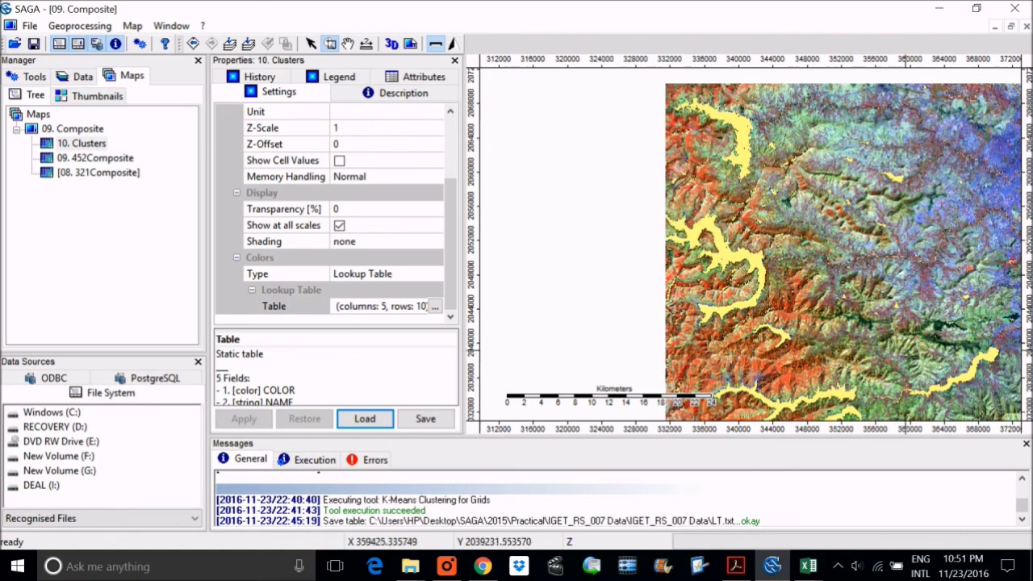
click(740, 296)
click(751, 289)
drag(758, 228, 790, 297)
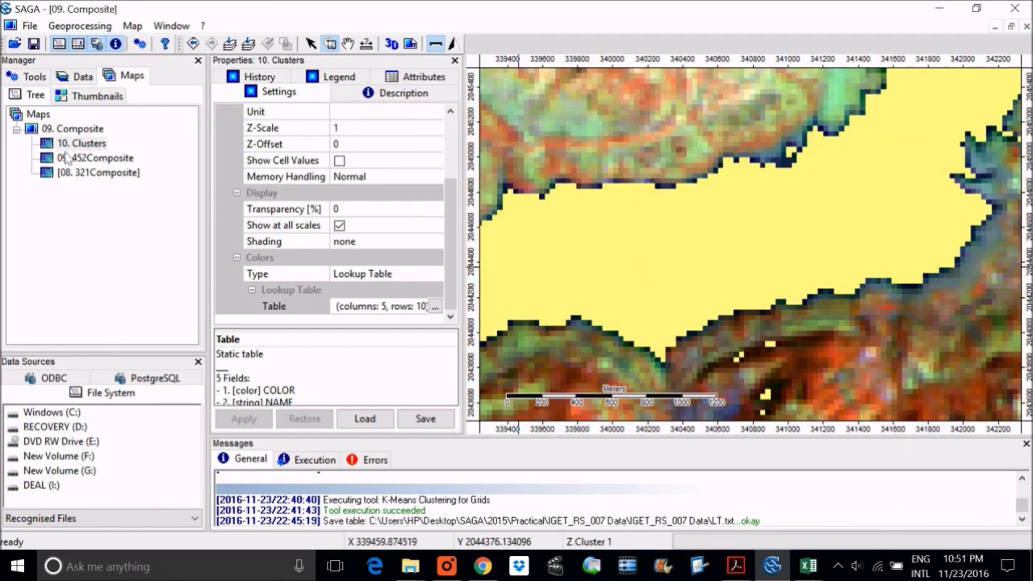
Hide the Clusters layer to inspect the full extent of the composite beneath it, and show the layer again.
right_click(85, 143)
click(136, 192)
right_click(787, 242)
right_click(798, 254)
right_click(798, 255)
right_click(797, 254)
right_click(797, 255)
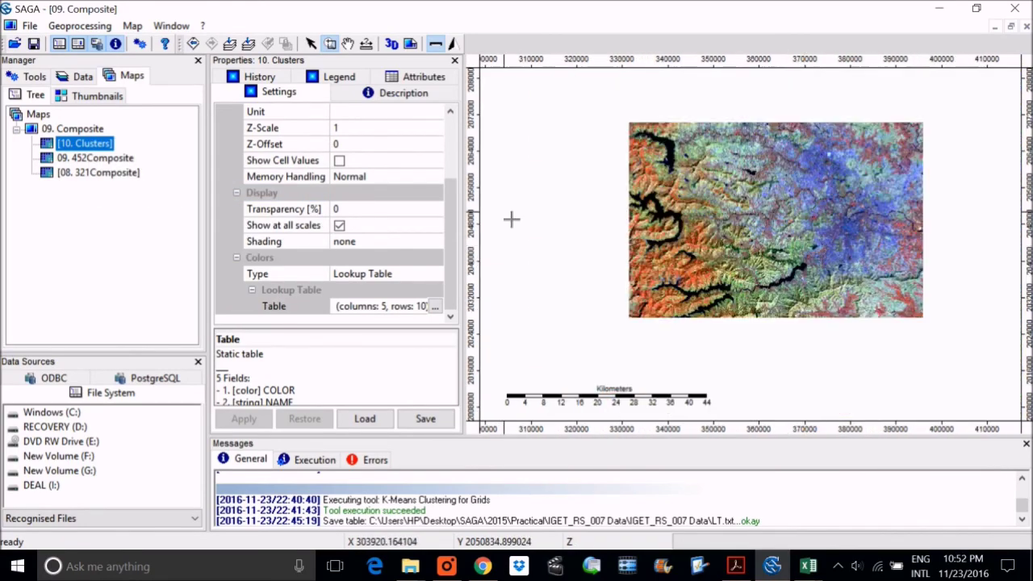
right_click(98, 143)
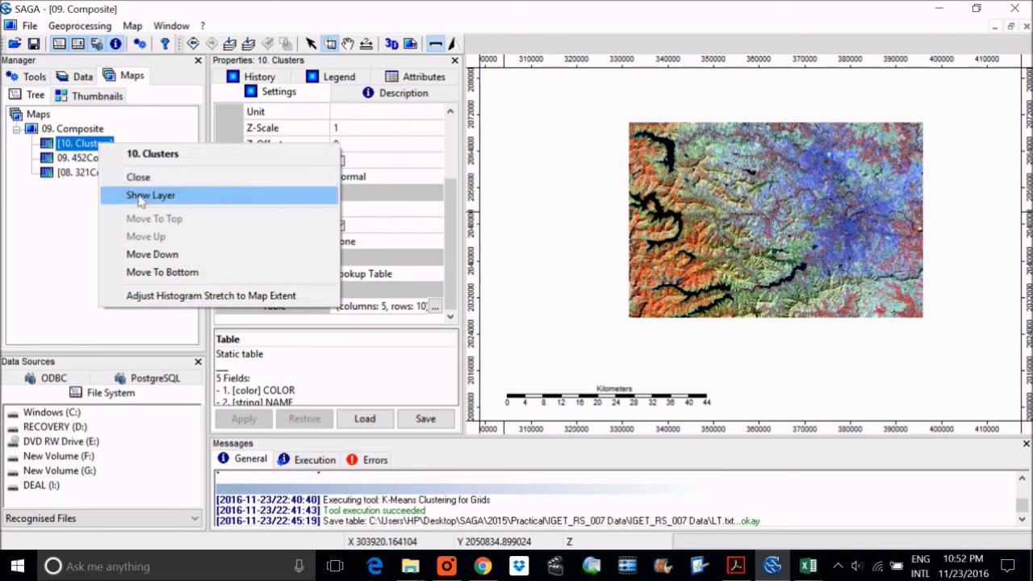
click(142, 197)
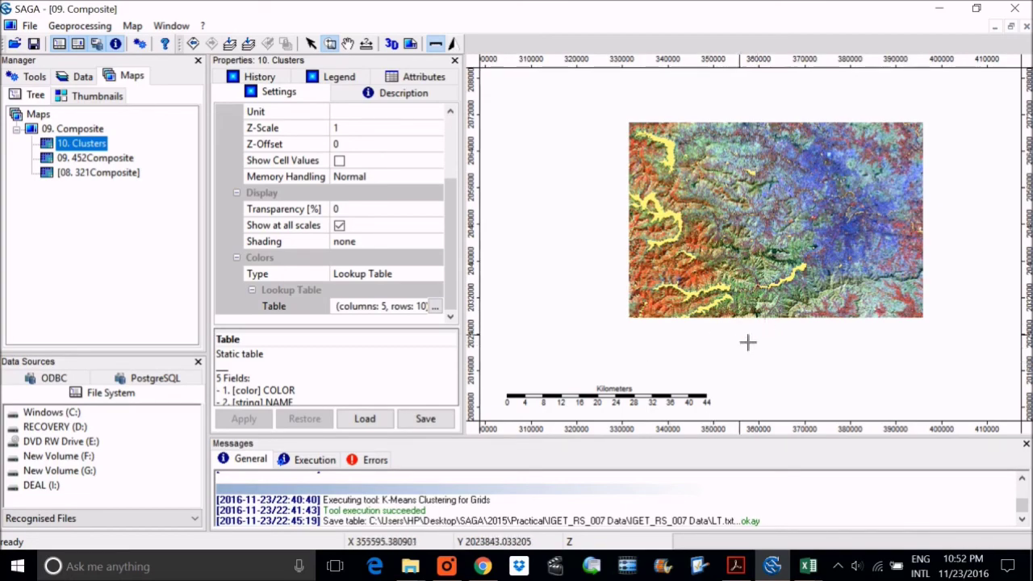
Look up the Water class number in the PDF's class table and rename Cluster 1 to 5 in SAGA's lookup table.
click(736, 566)
scroll(517, 323, up, 5)
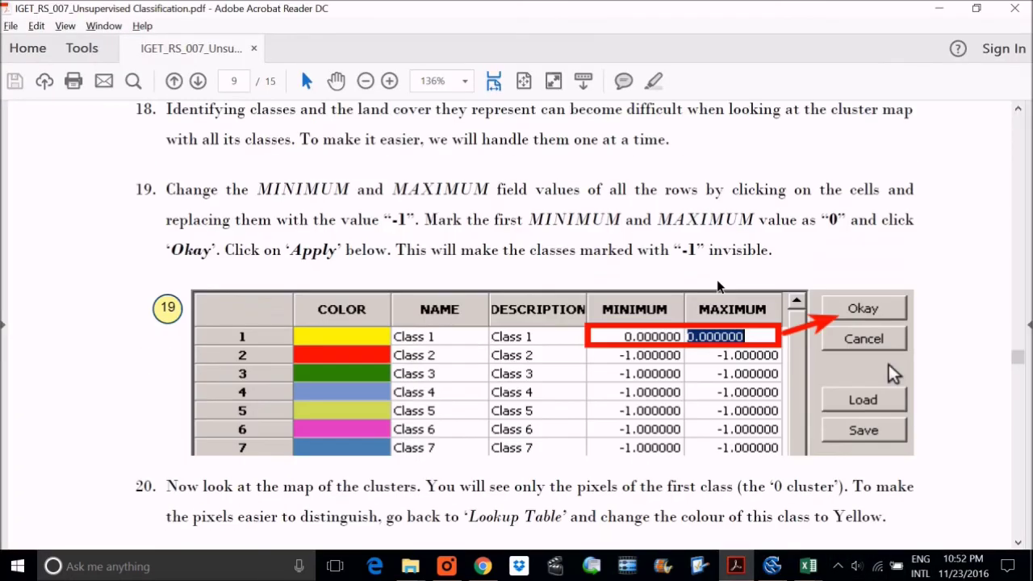
scroll(780, 231, up, 20)
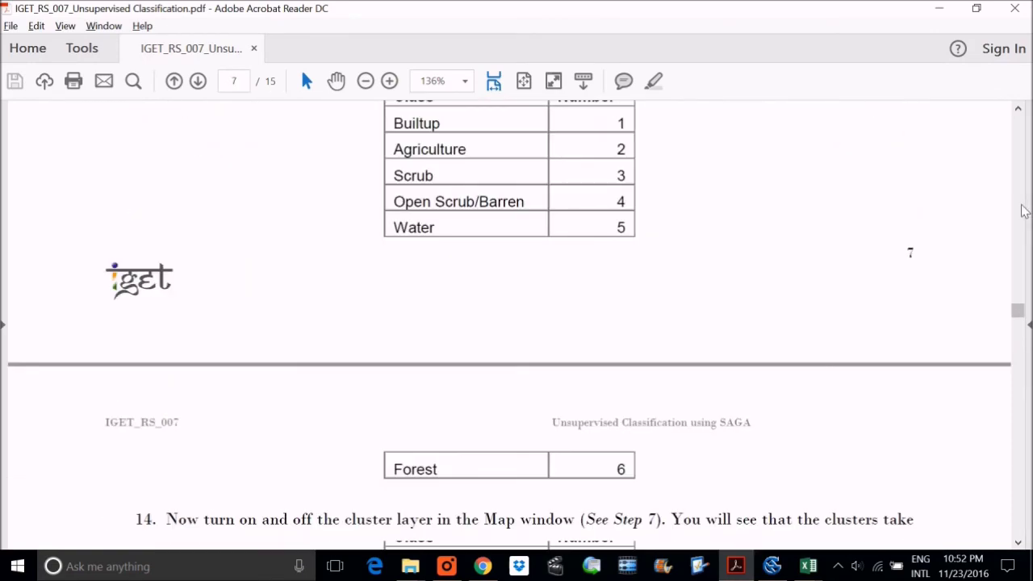
scroll(693, 365, down, 4)
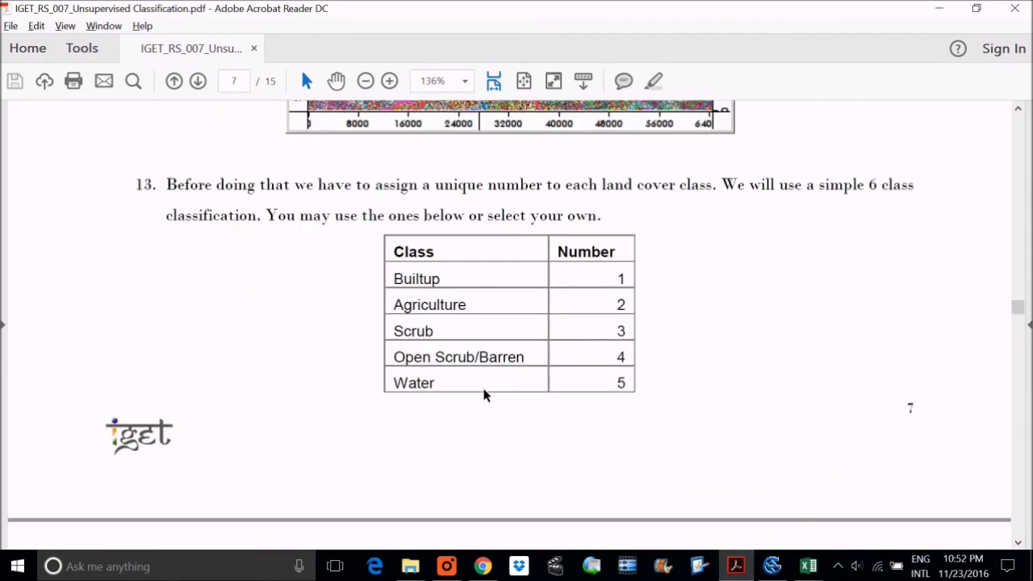
key(alt+Tab)
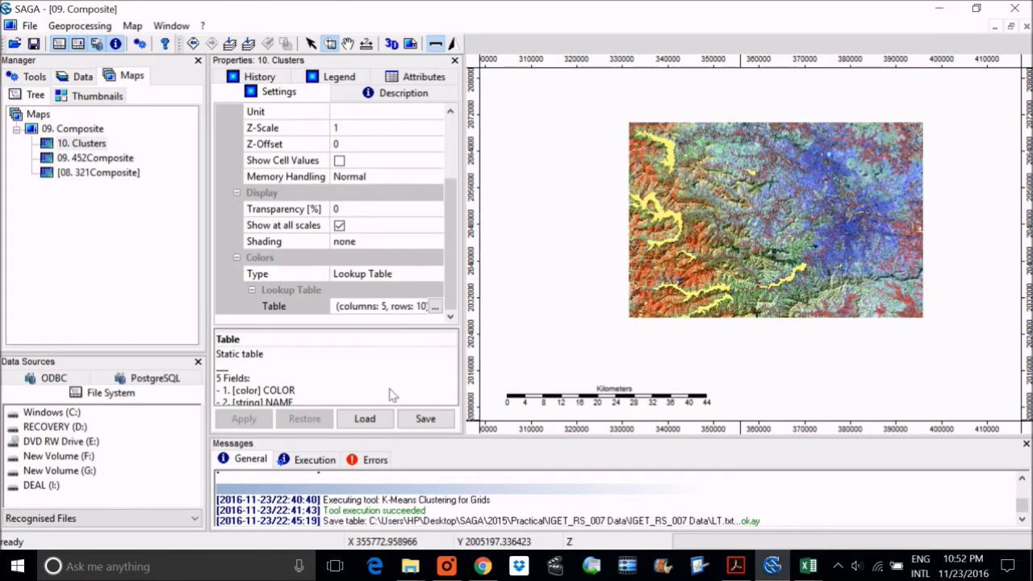
click(434, 307)
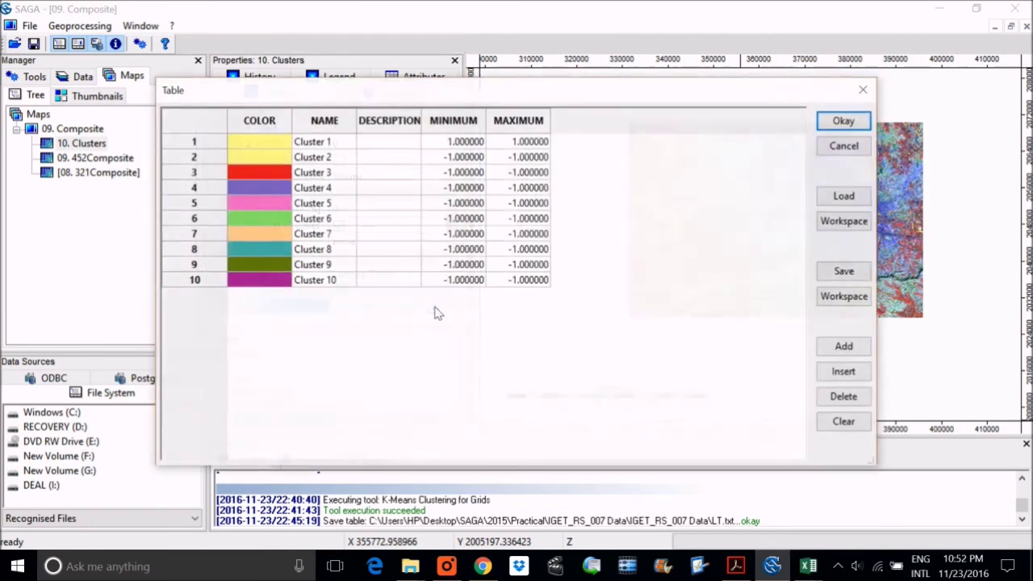
double_click(327, 143)
click(339, 147)
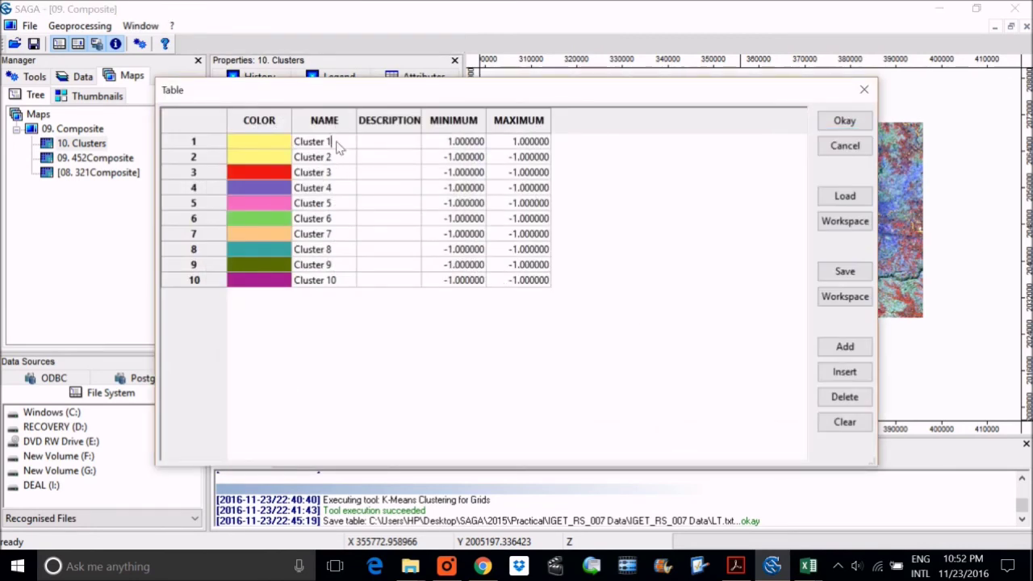
drag(339, 147, 255, 143)
text(5)
key(Return)
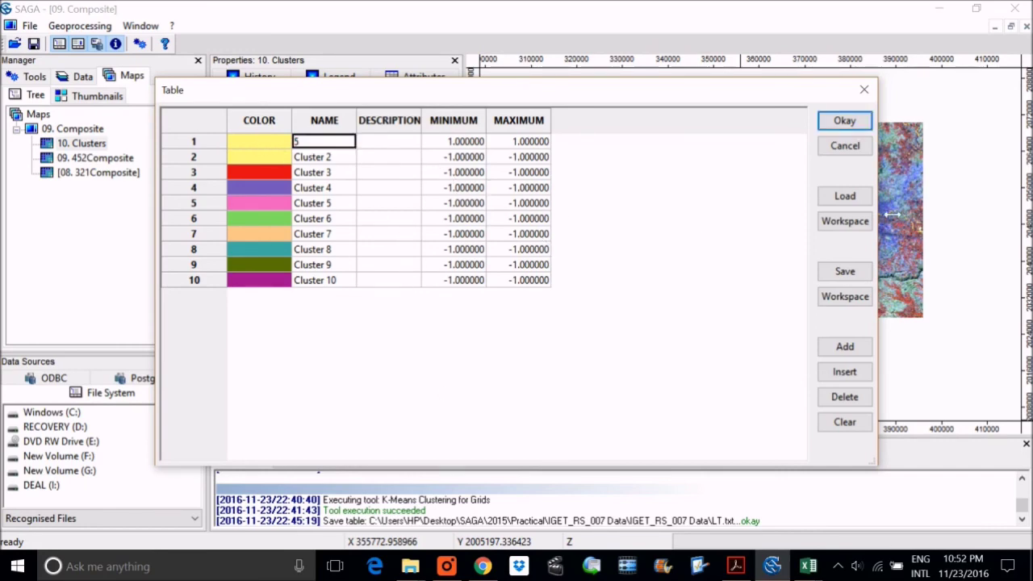
Rename Cluster 2 to 3 and Cluster 3 to 4, checking the class numbers against the PDF's class table.
key(Down)
key(Down)
key(Down)
key(Down)
click(327, 161)
click(328, 162)
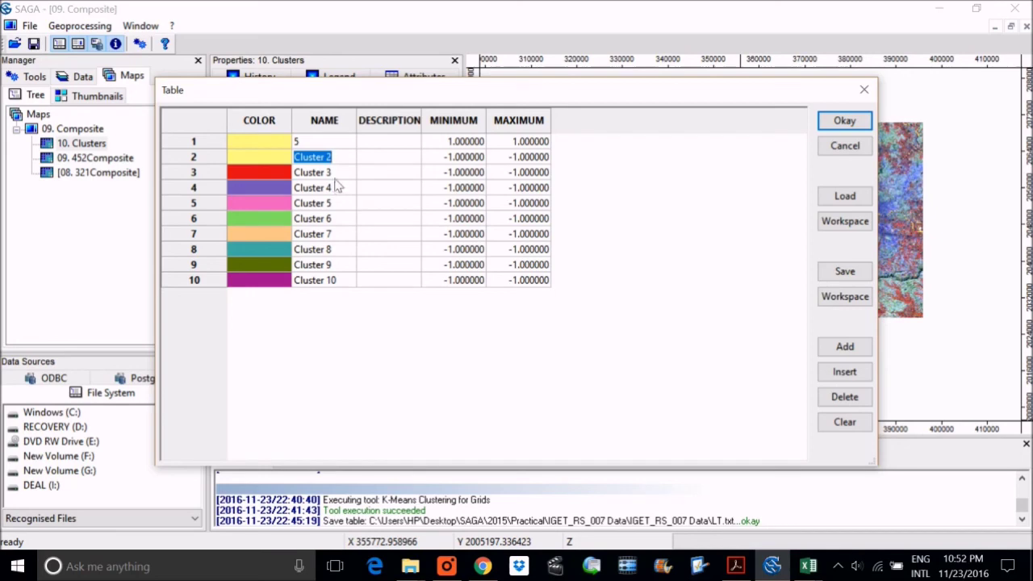
text(3)
click(306, 172)
click(307, 172)
key(alt+Tab)
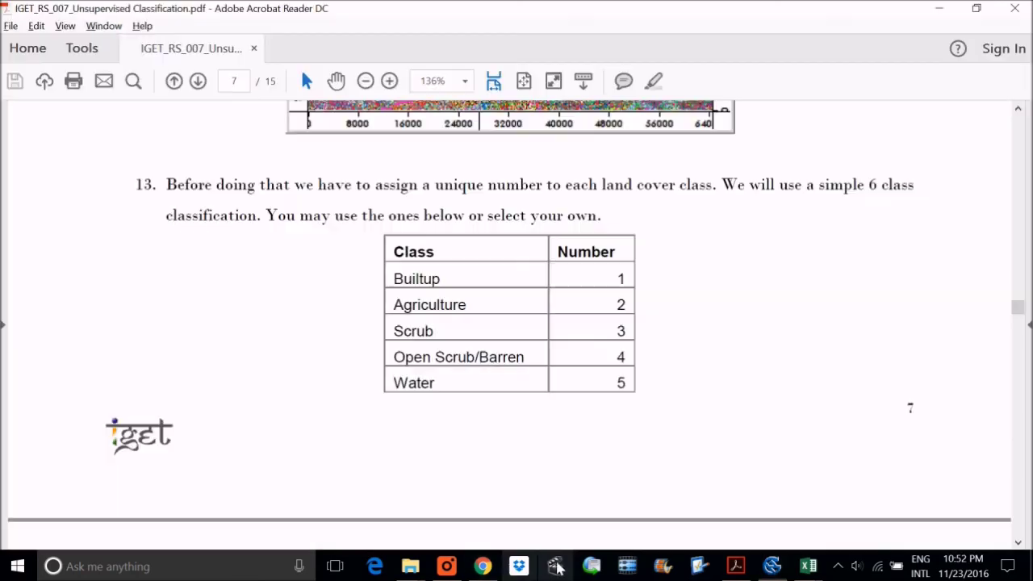
scroll(534, 357, down, 3)
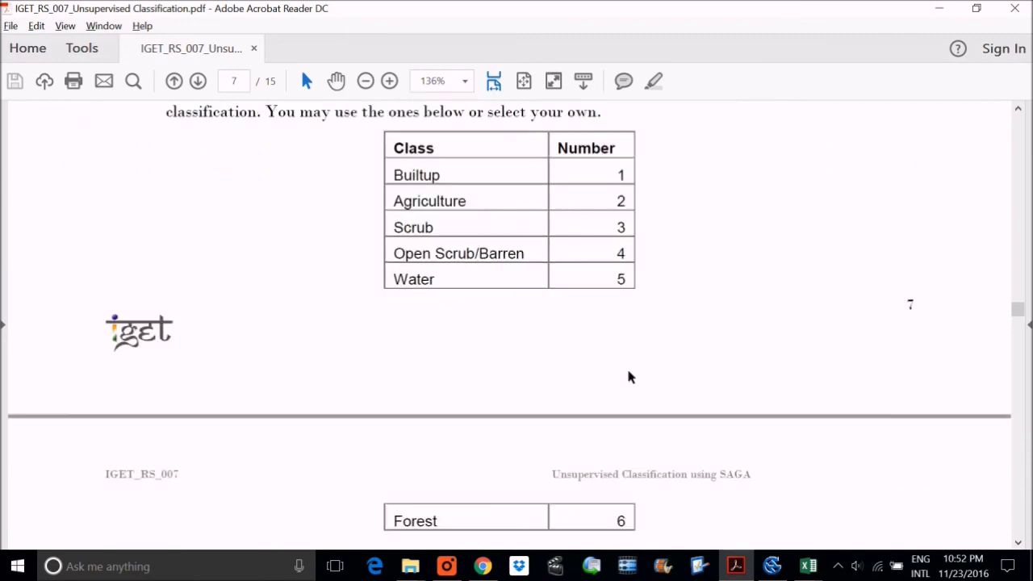
key(alt+Tab)
text(4)
Rename Cluster 4 to 2, Cluster 5 to 1, Cluster 6 to 5 and Cluster 7 to 6 in the lookup table.
double_click(336, 189)
text(2)
double_click(336, 203)
text(1)
double_click(336, 218)
text(5)
double_click(323, 234)
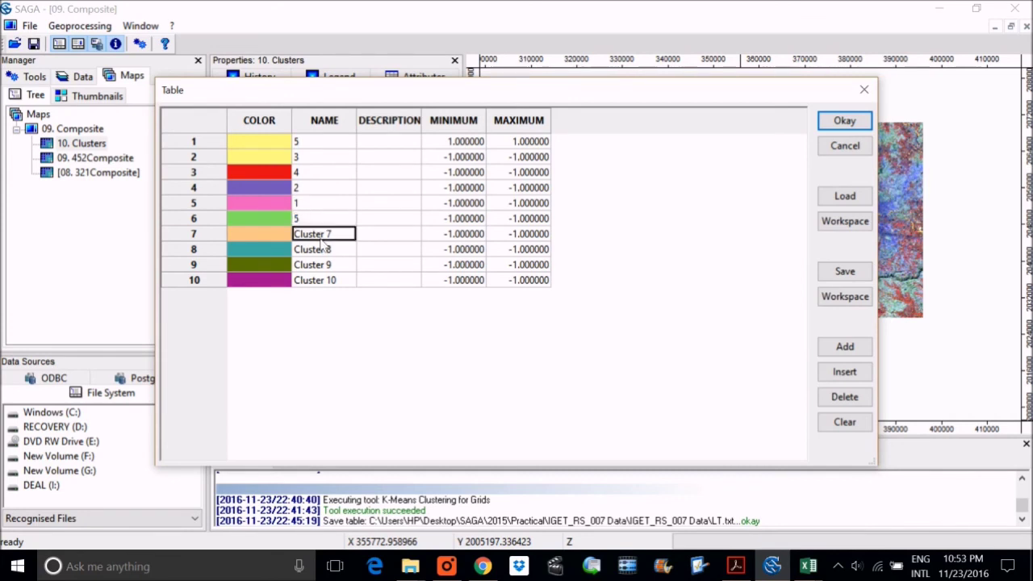
text(7)
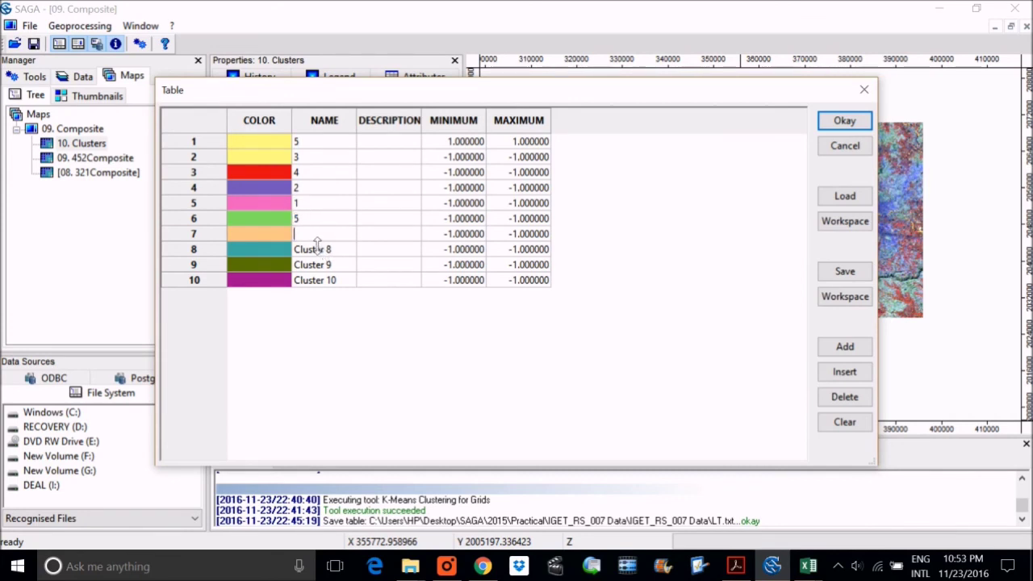
Rename Cluster 8 to 2, Cluster 9 to 5 and Cluster 10 to 7, and accept the lookup table edits.
double_click(315, 251)
text(2)
double_click(321, 266)
text(5)
double_click(327, 282)
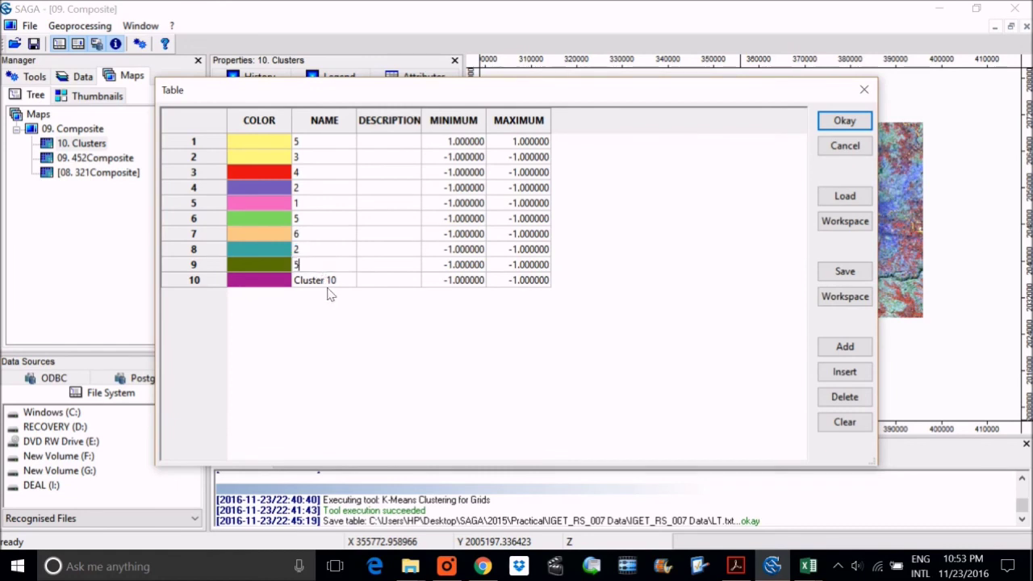
text(7)
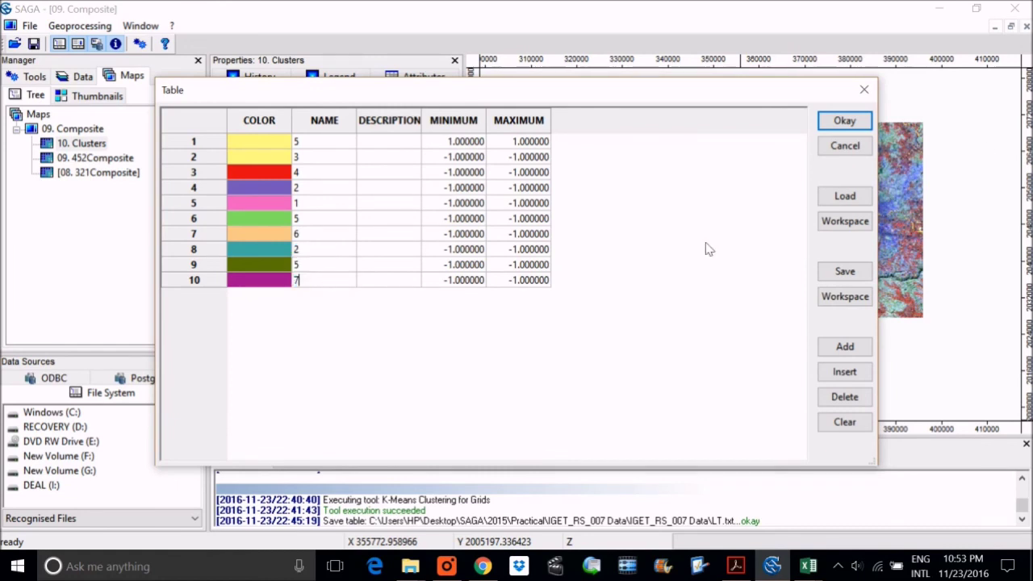
click(847, 125)
Reopen the lookup table to review the class numbers entered in the name column.
click(434, 307)
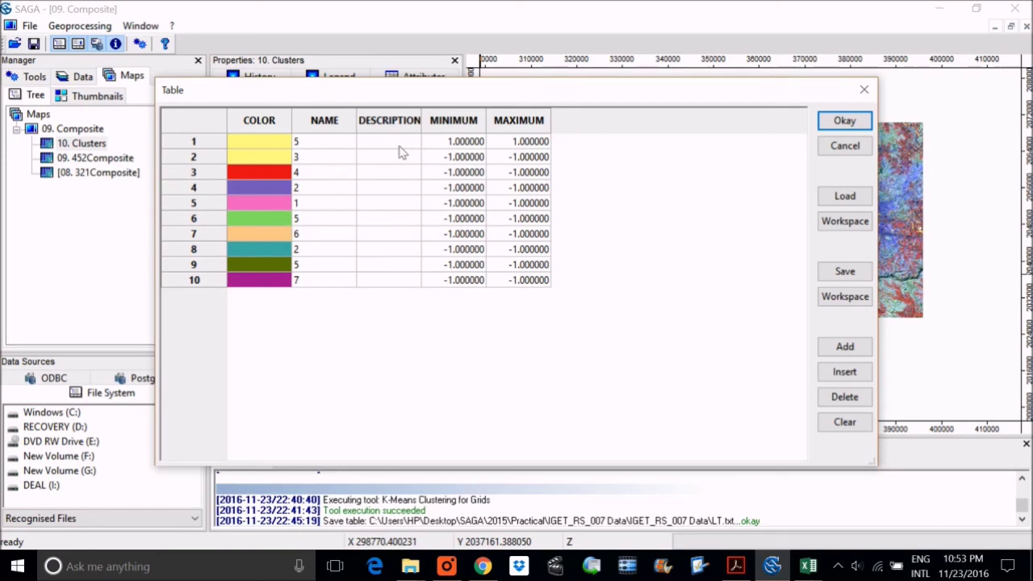
click(863, 90)
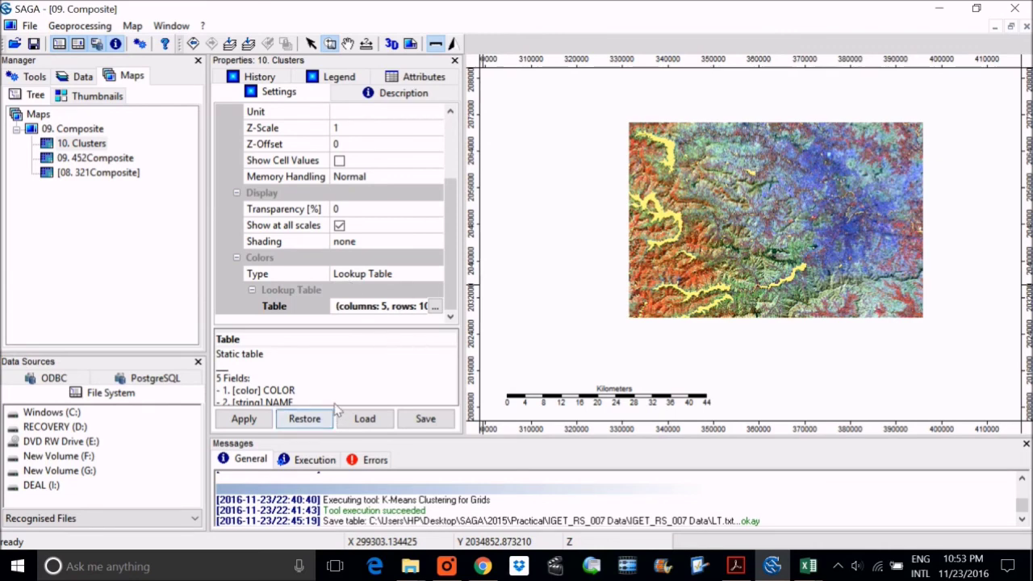
click(436, 307)
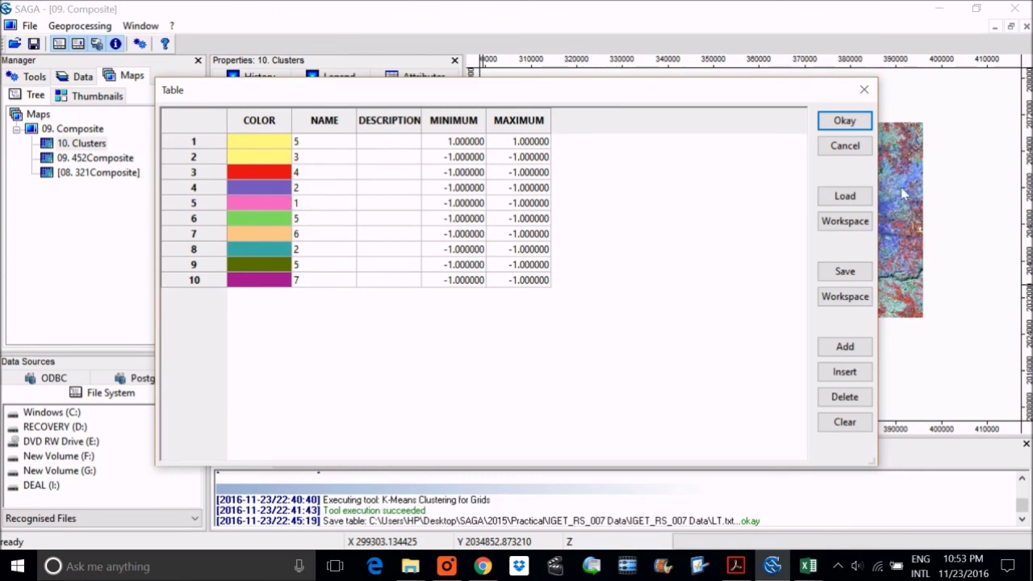
Save the clusters lookup table as the text file LT1.
click(844, 271)
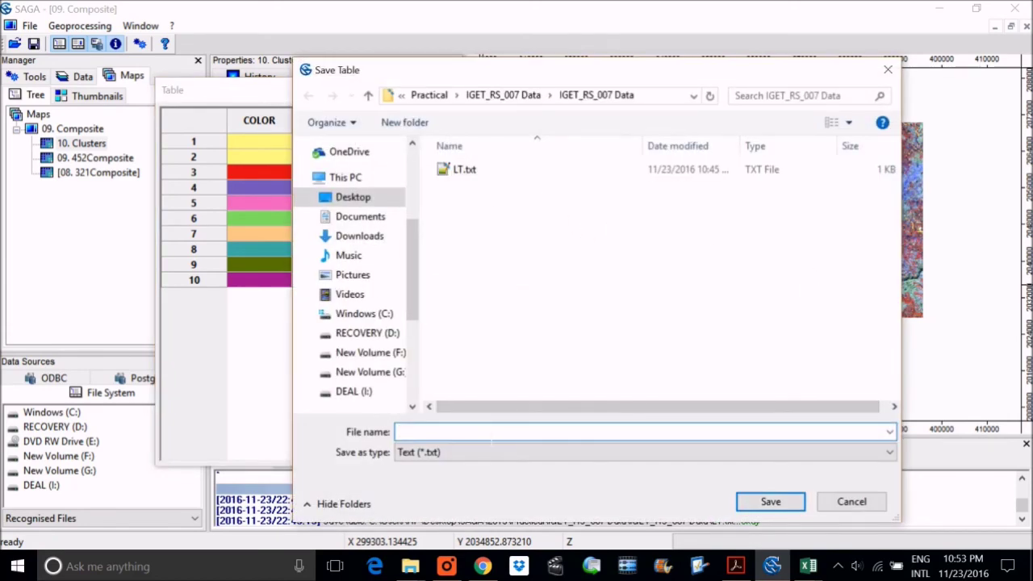
text(LT1)
click(771, 501)
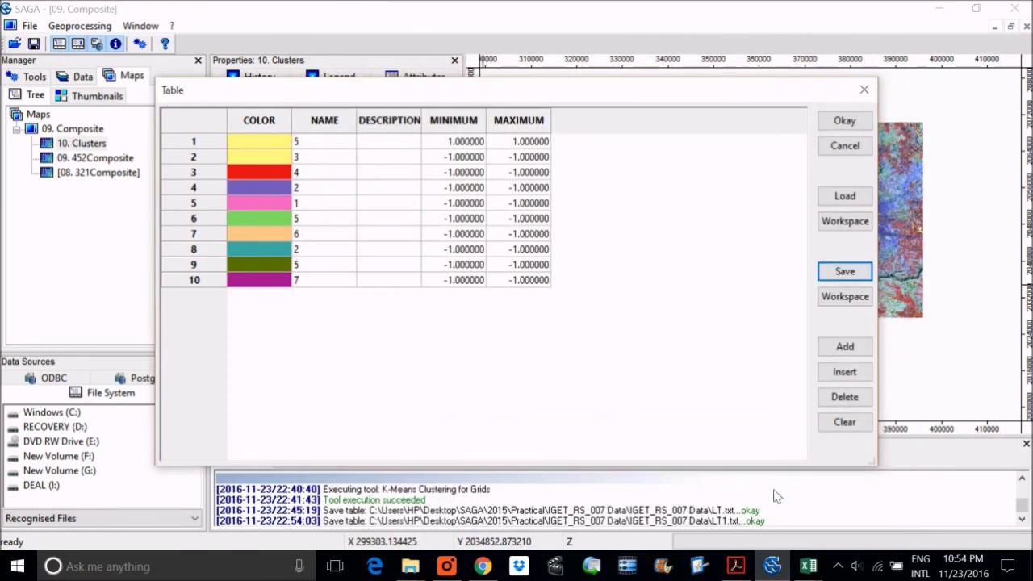
Switch to Excel and open LT1.txt, importing it as delimited text with the General column format.
click(808, 566)
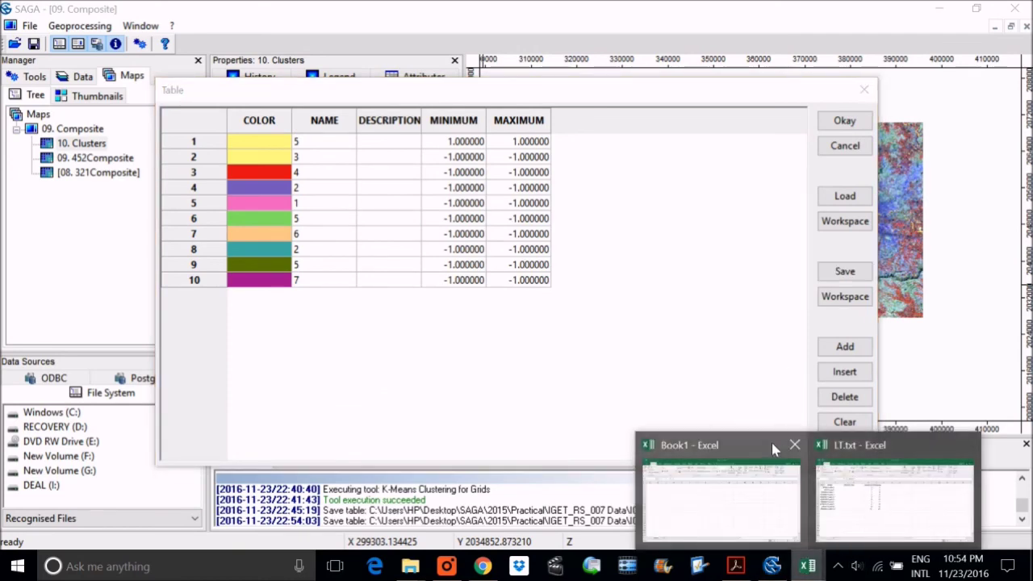
click(721, 500)
click(20, 35)
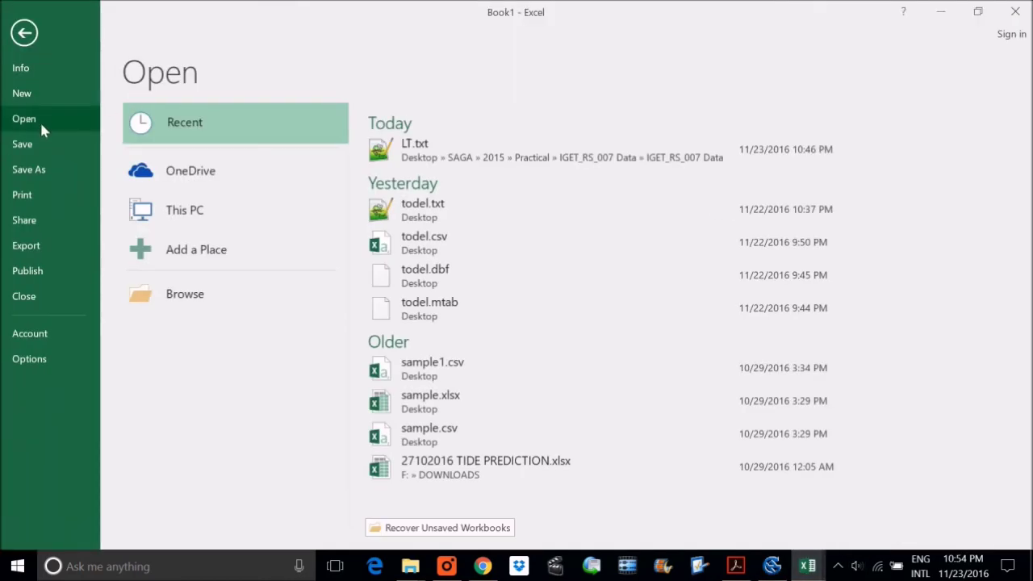
click(191, 292)
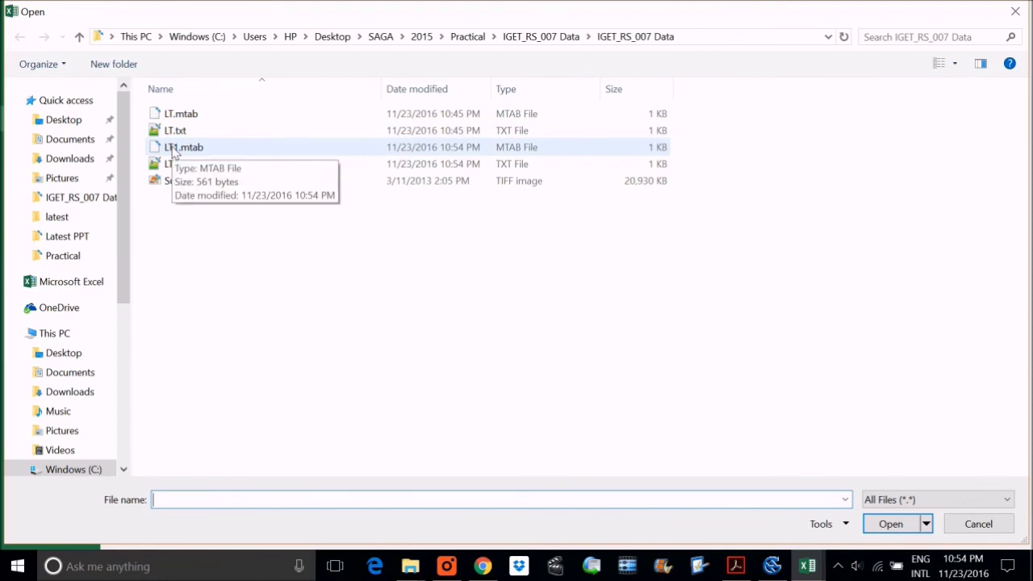
double_click(172, 165)
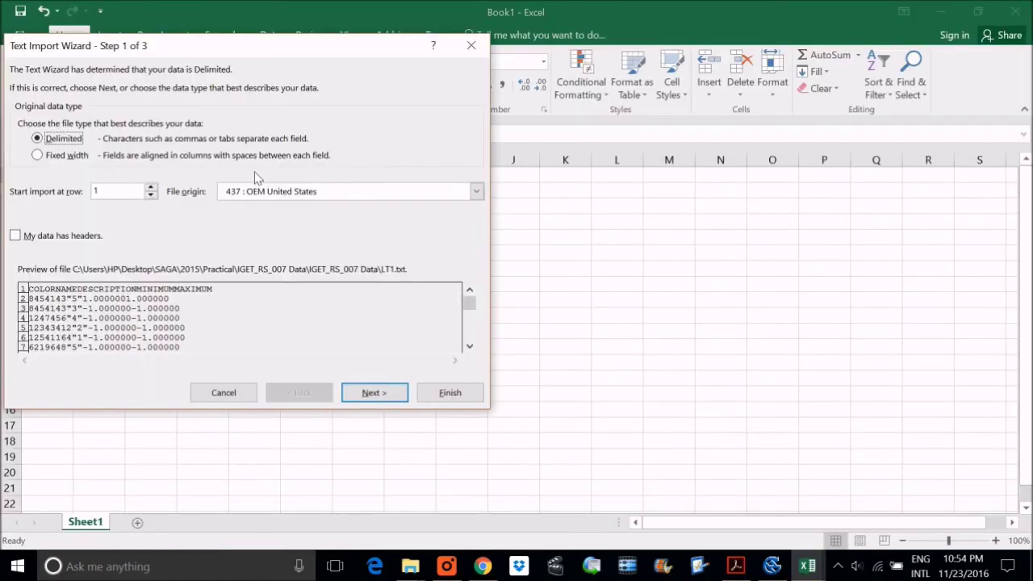
click(375, 393)
click(376, 393)
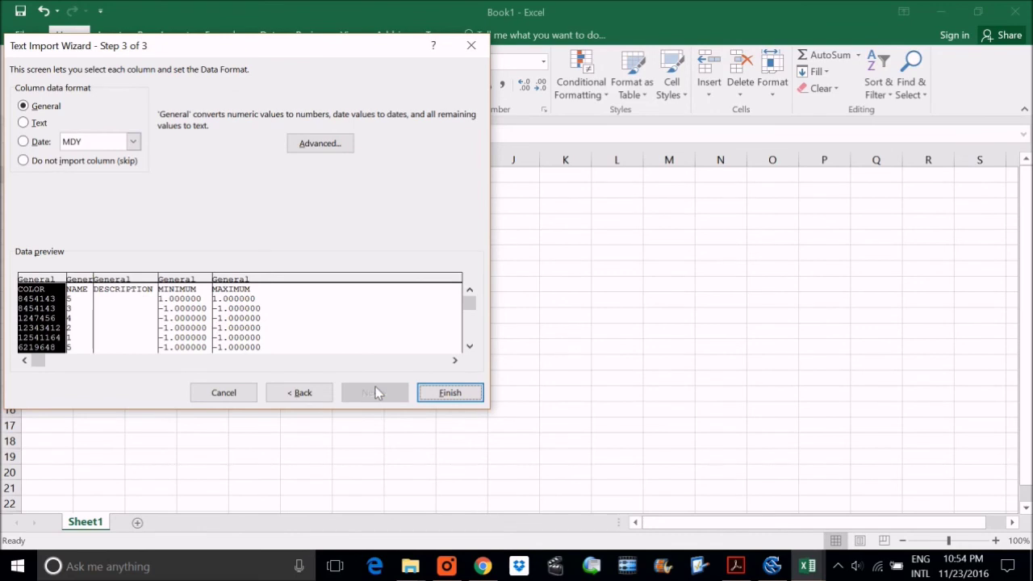
click(451, 393)
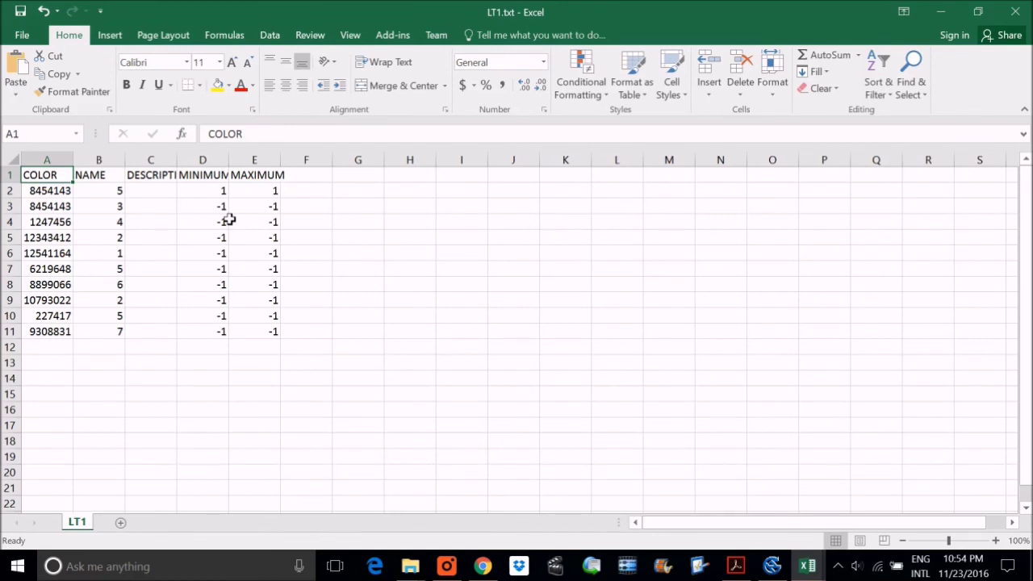
Copy the minimum and maximum values of all ten clusters from the LT.txt workbook.
key(alt+Tab)
click(838, 566)
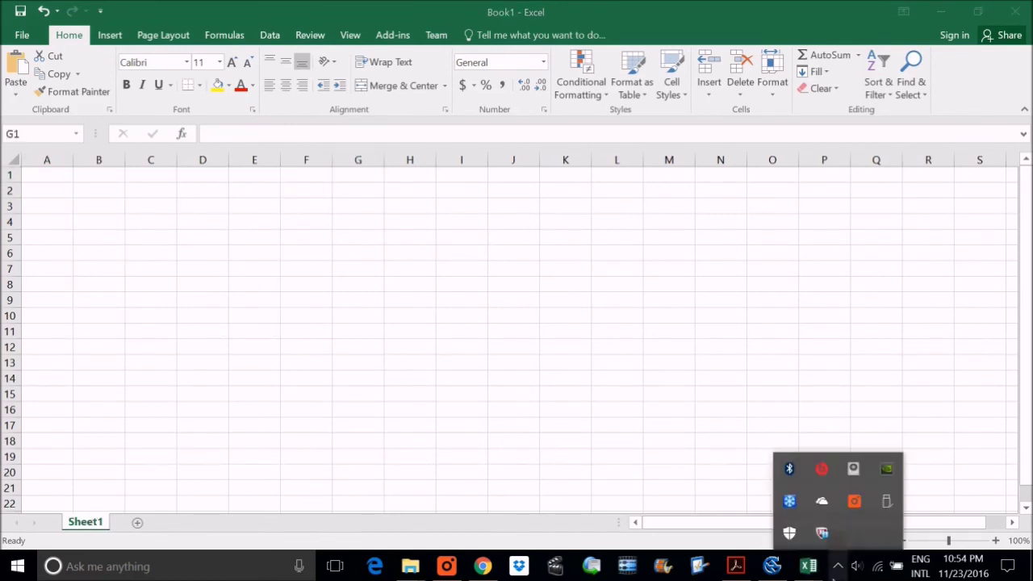
click(808, 566)
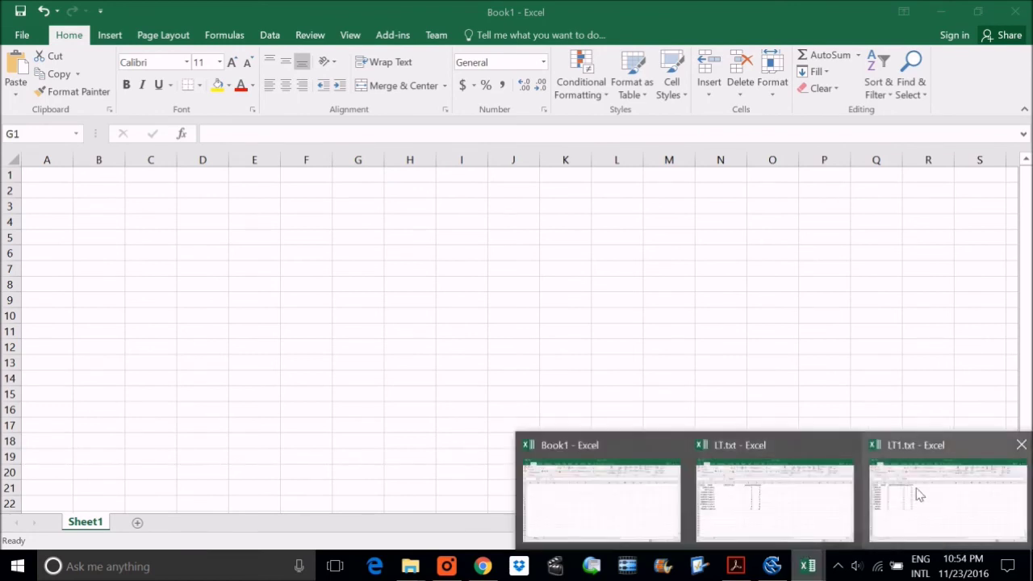
click(796, 464)
drag(345, 190, 353, 330)
key(ctrl+q)
drag(369, 194, 395, 332)
key(ctrl+c)
key(ctrl+n)
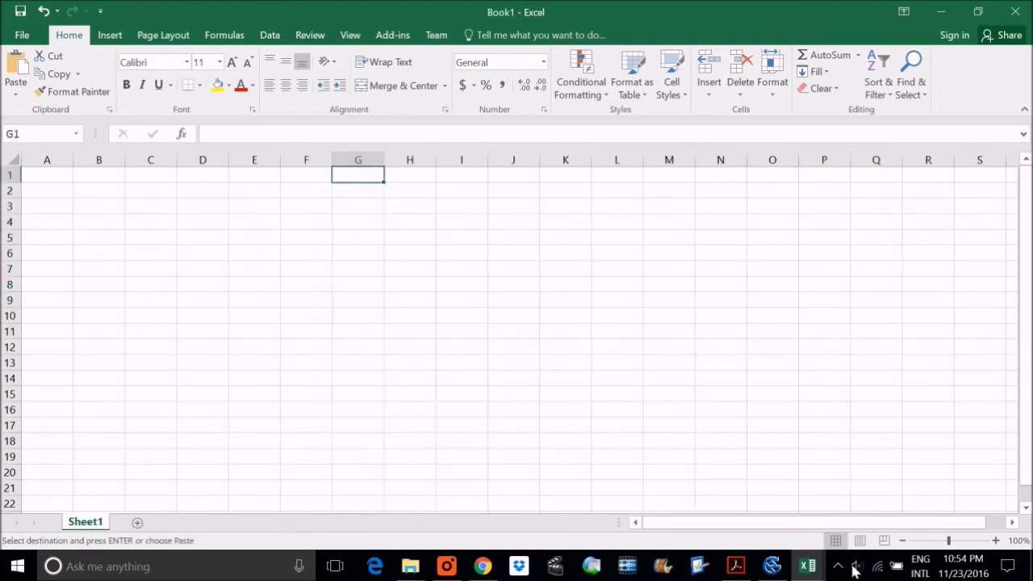
Paste the copied values 1 to 10 over the MINIMUM and MAXIMUM cells D2:E11 in LT1.txt.
click(807, 565)
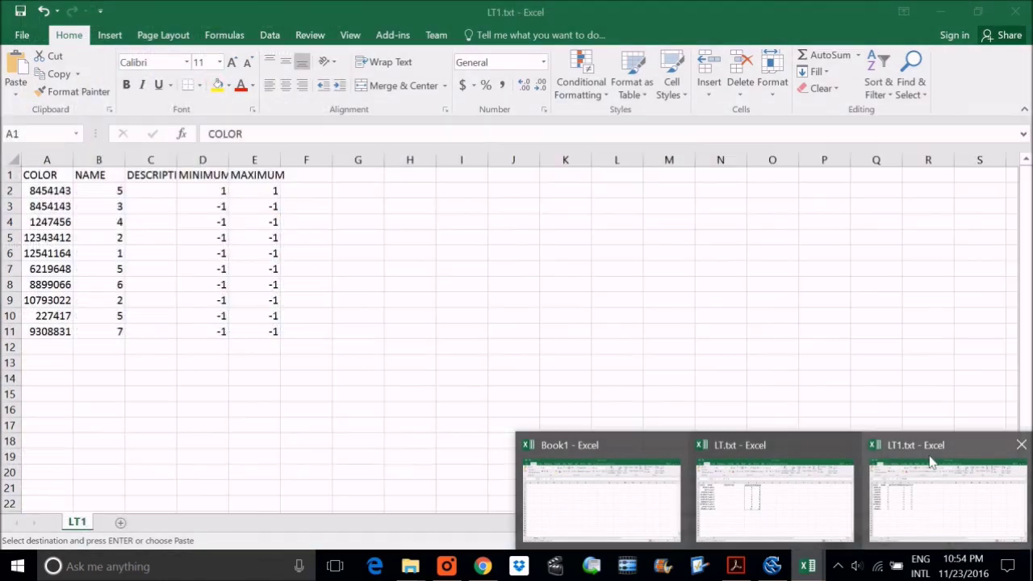
click(932, 464)
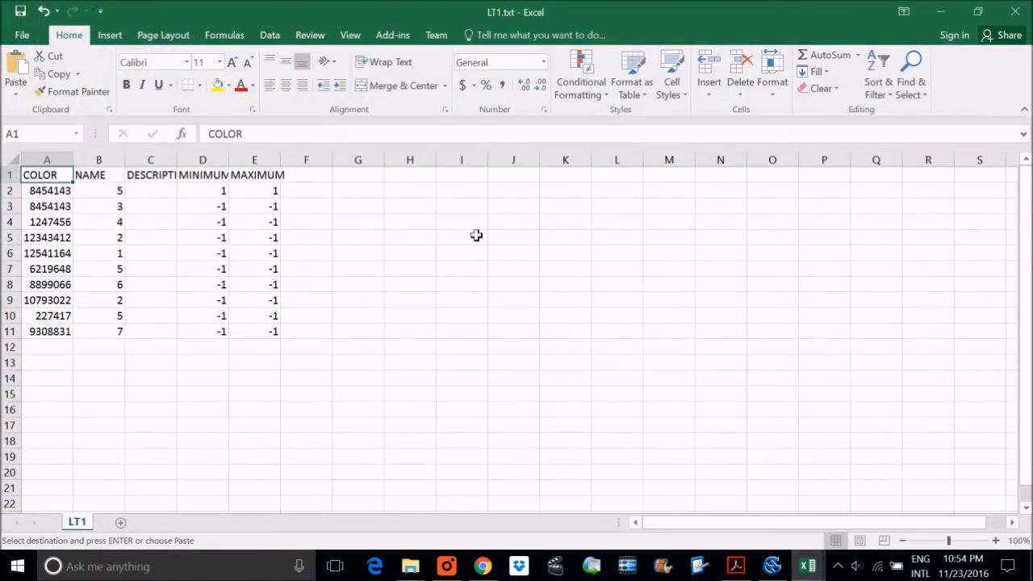
drag(218, 191, 251, 338)
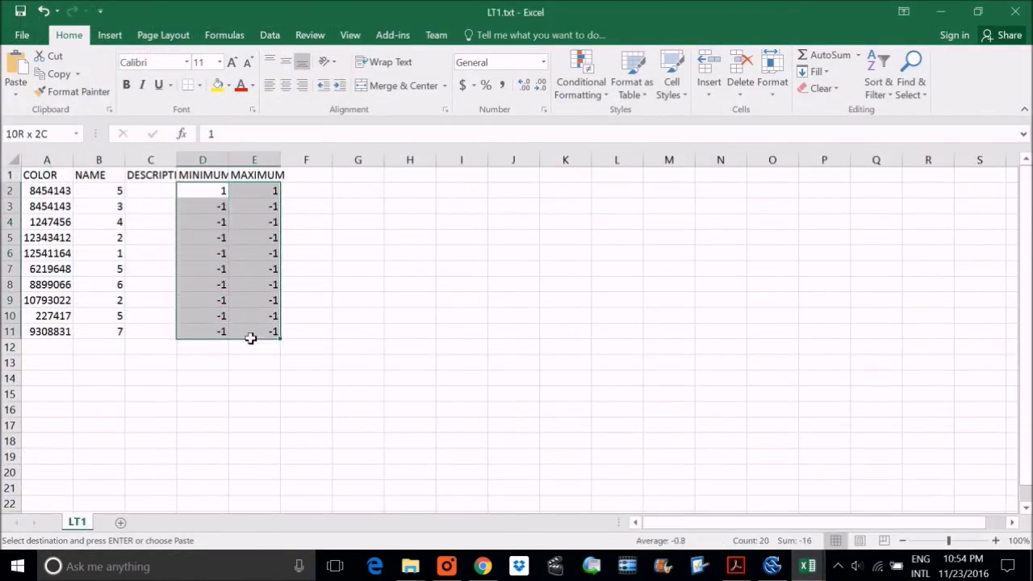
key(ctrl+v)
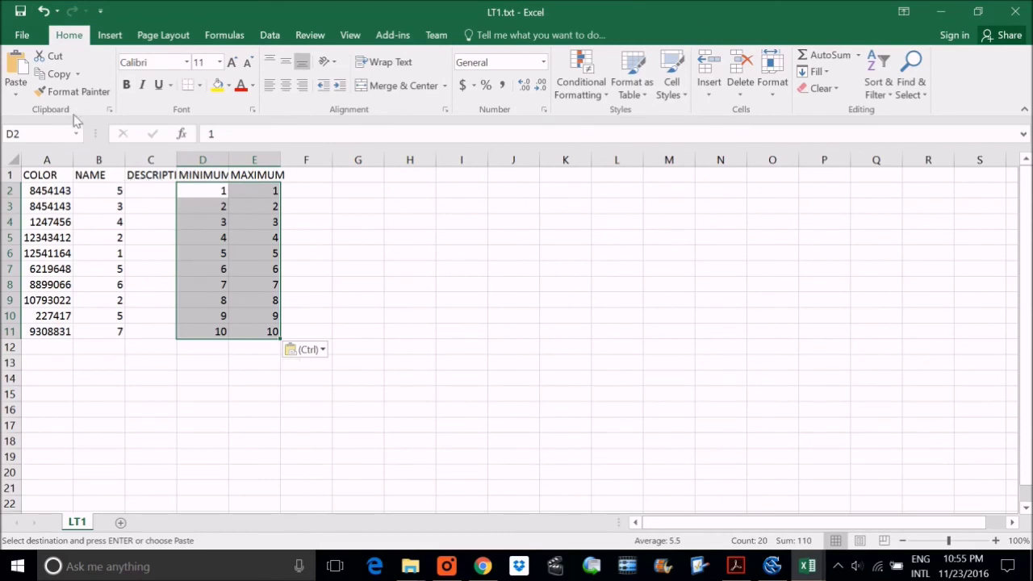
Save LT1.txt, keeping the tab-delimited text format.
click(24, 36)
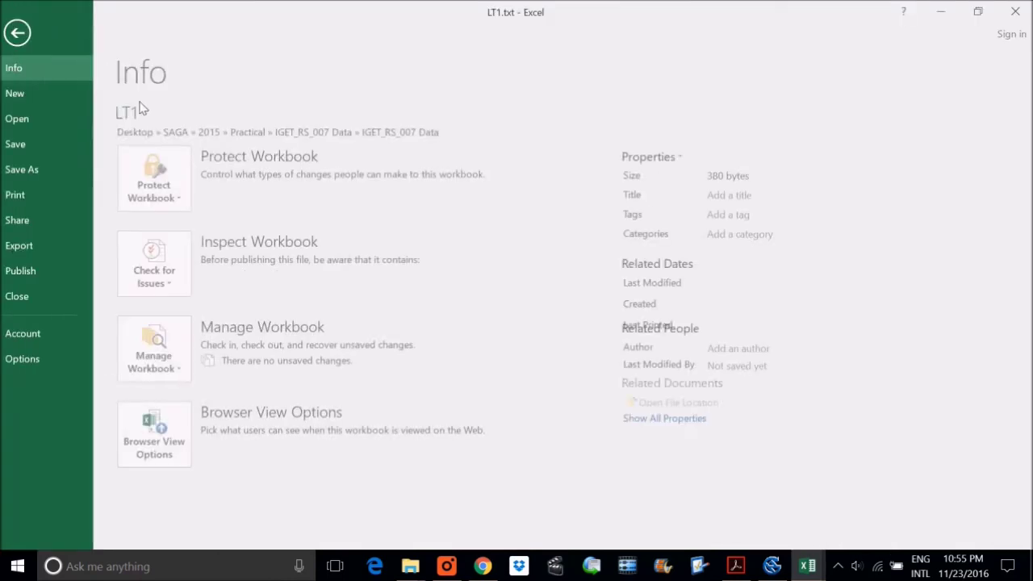
click(32, 137)
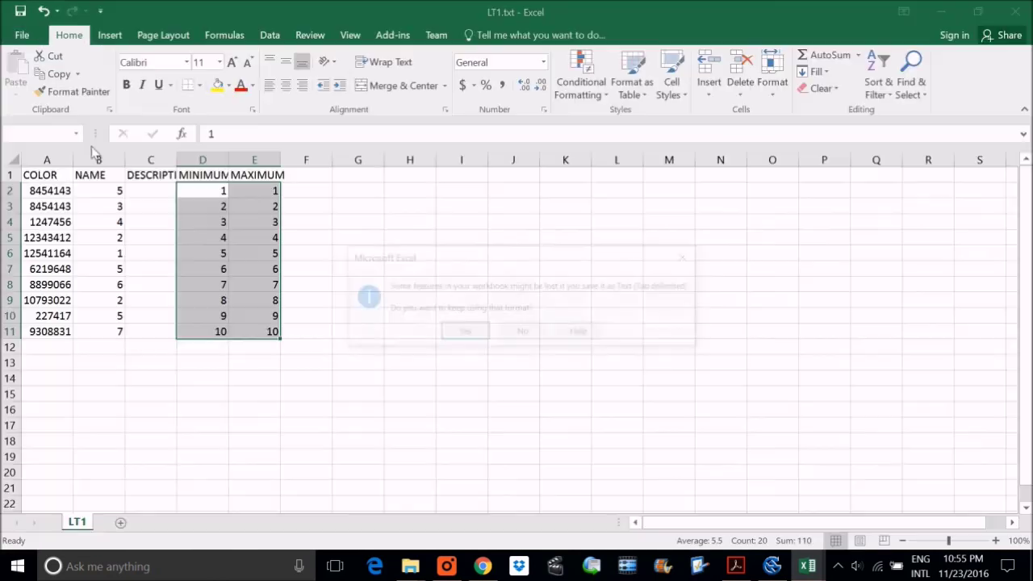
click(475, 332)
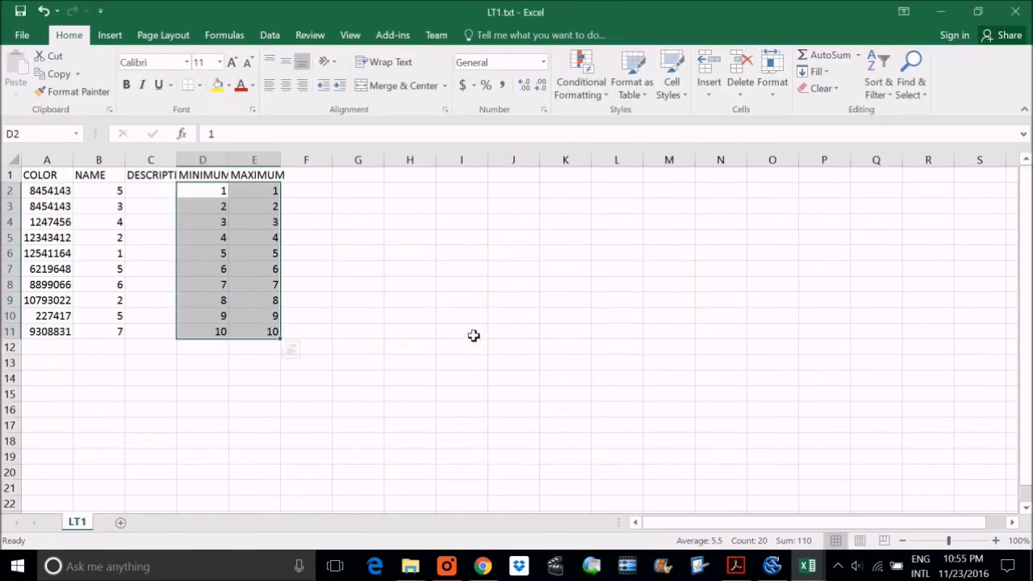
Delete the entire COLOR column from the LT1 sheet.
click(153, 160)
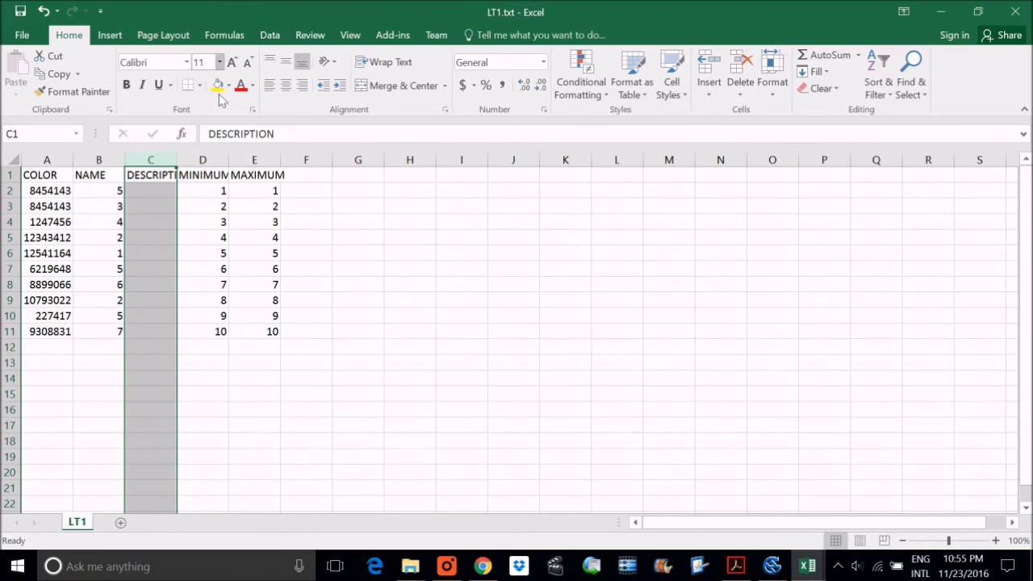
click(69, 174)
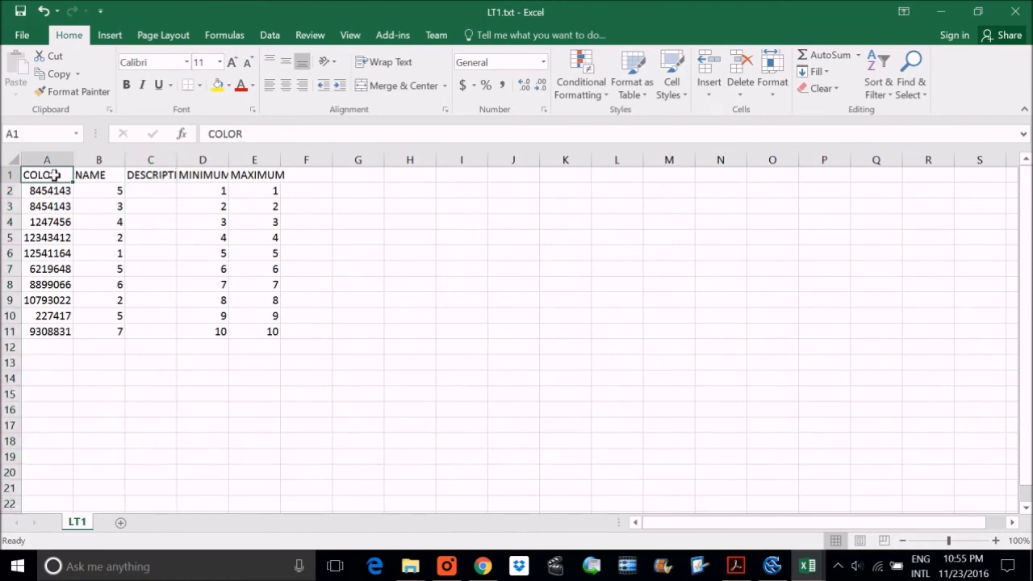
shift+click(153, 176)
drag(152, 180, 76, 177)
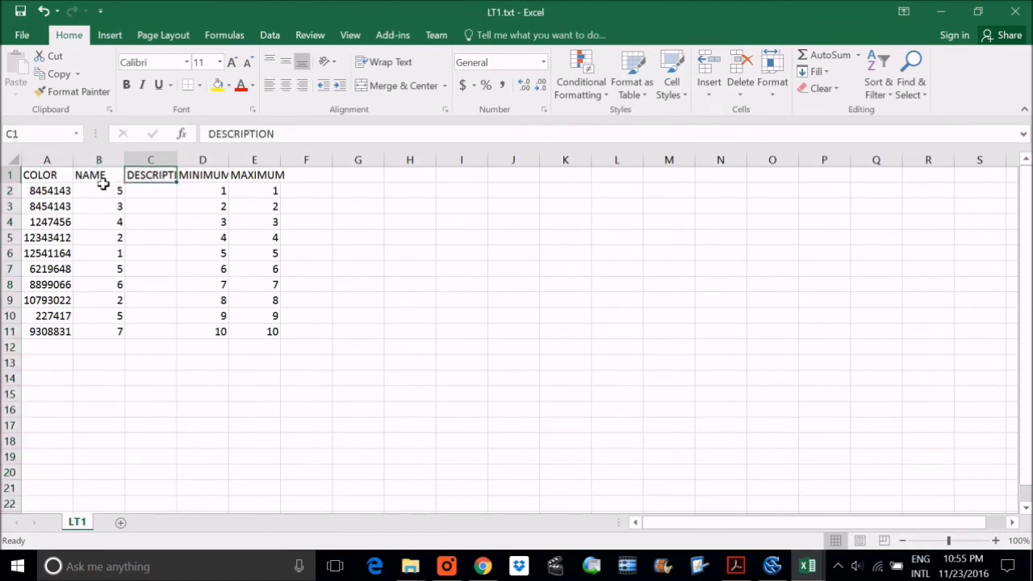
click(71, 175)
click(46, 159)
right_click(52, 160)
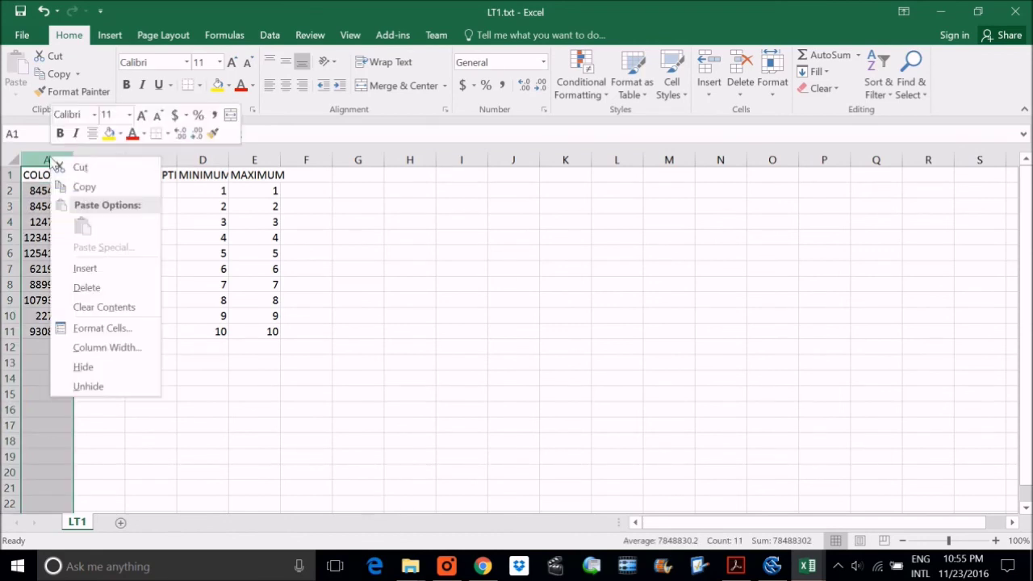
click(119, 288)
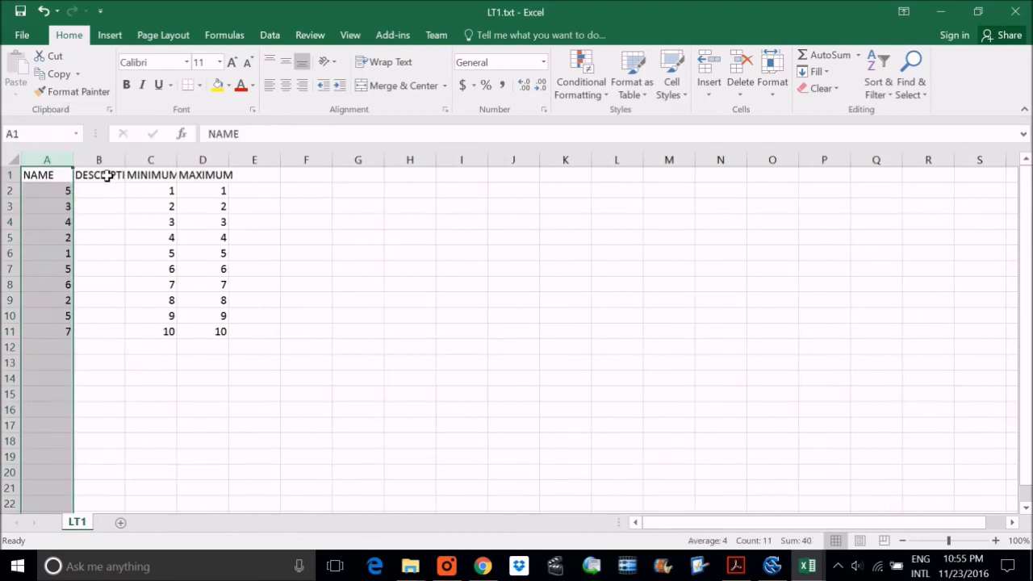
Try to delete only the DESCRIPTION header cell, and undo the deletion.
right_click(103, 171)
click(136, 322)
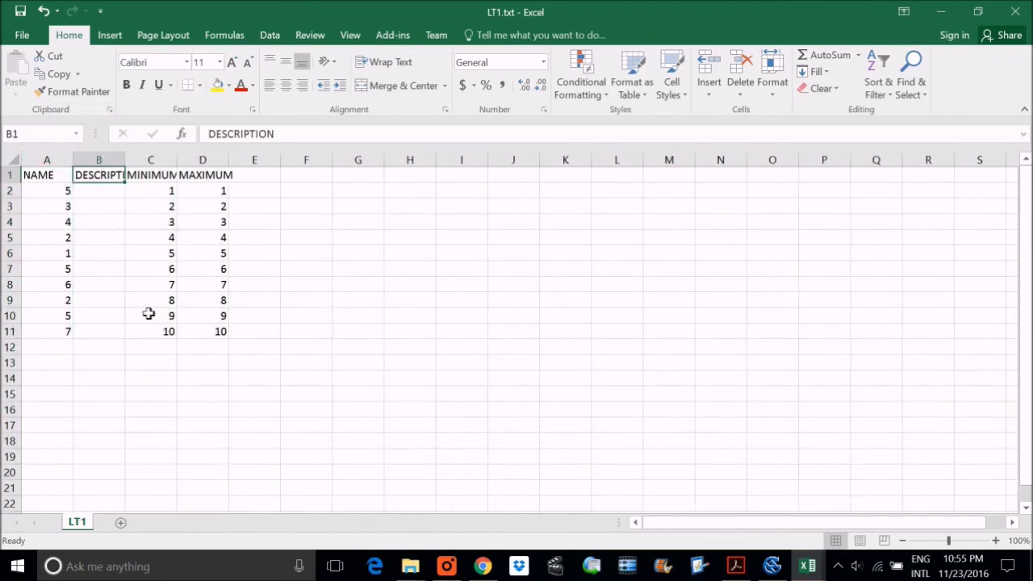
click(104, 368)
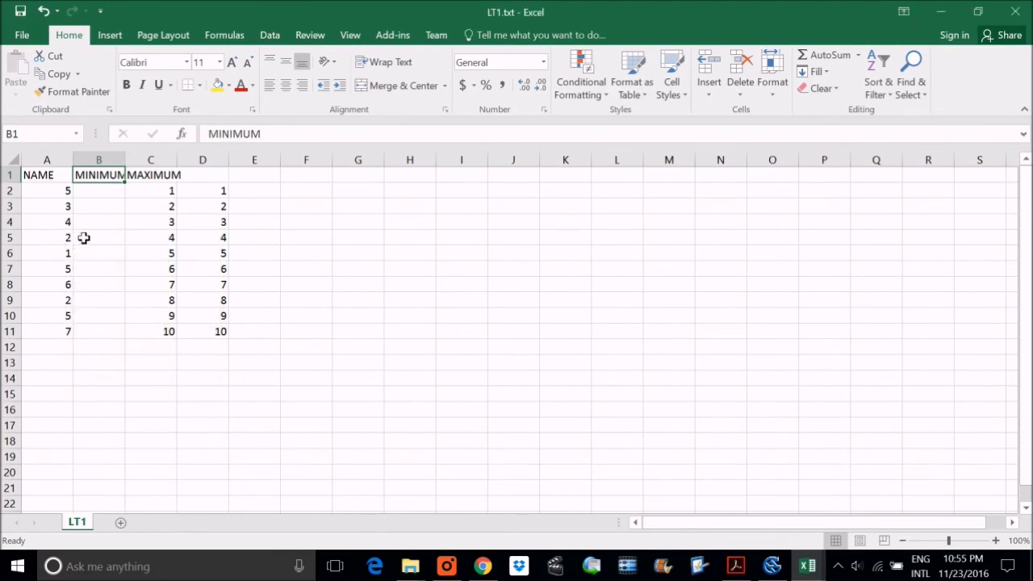
key(ctrl+z)
Delete the entire DESCRIPTION column so the NAME, MINIMUM and MAXIMUM columns remain.
click(110, 162)
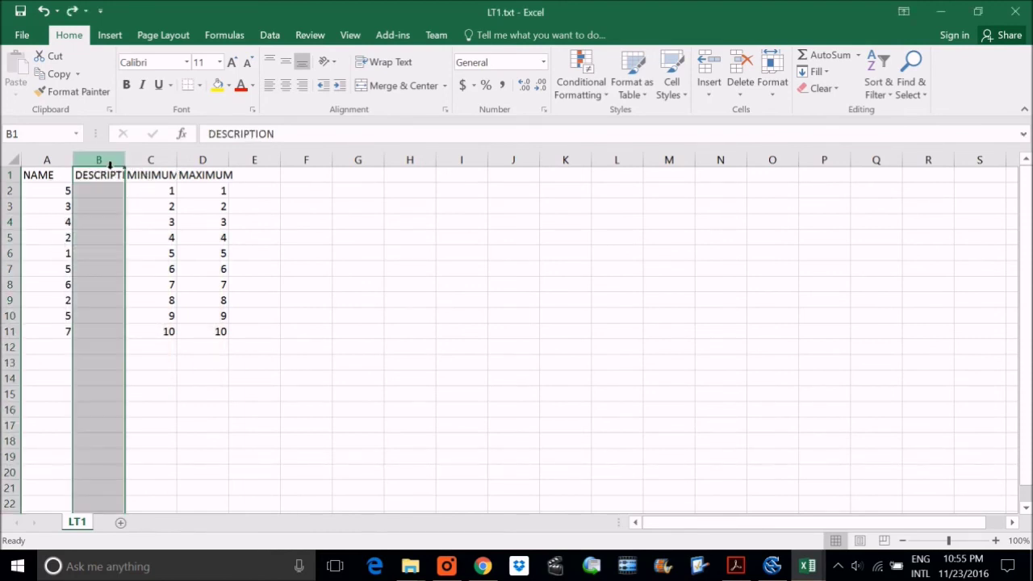
right_click(108, 172)
click(138, 293)
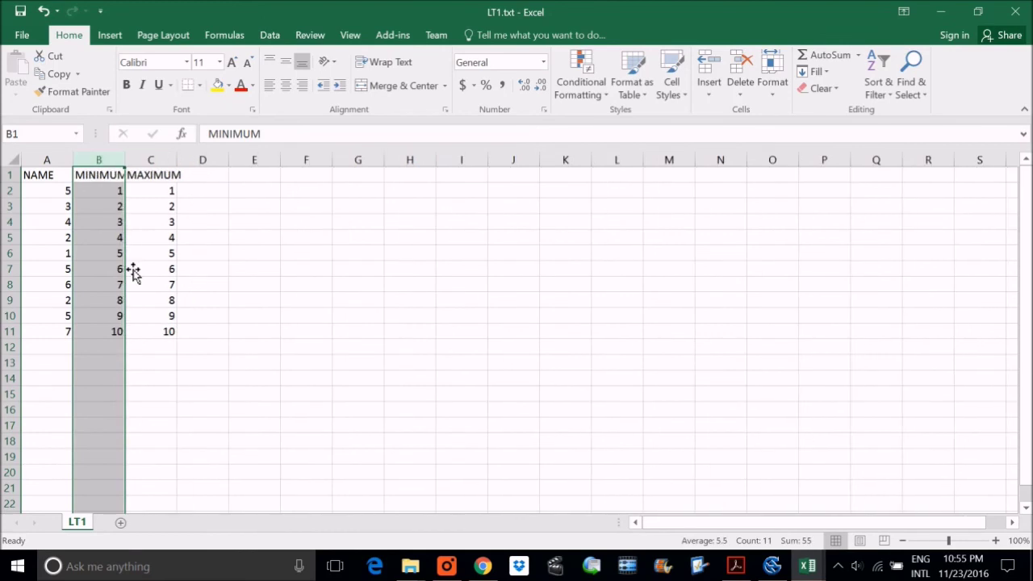
click(92, 177)
click(157, 179)
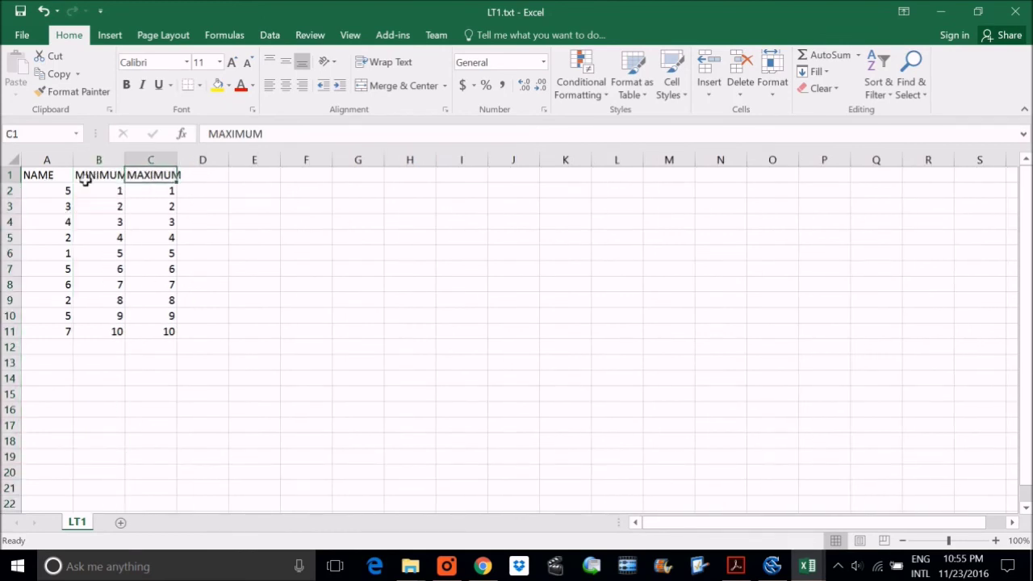
click(49, 177)
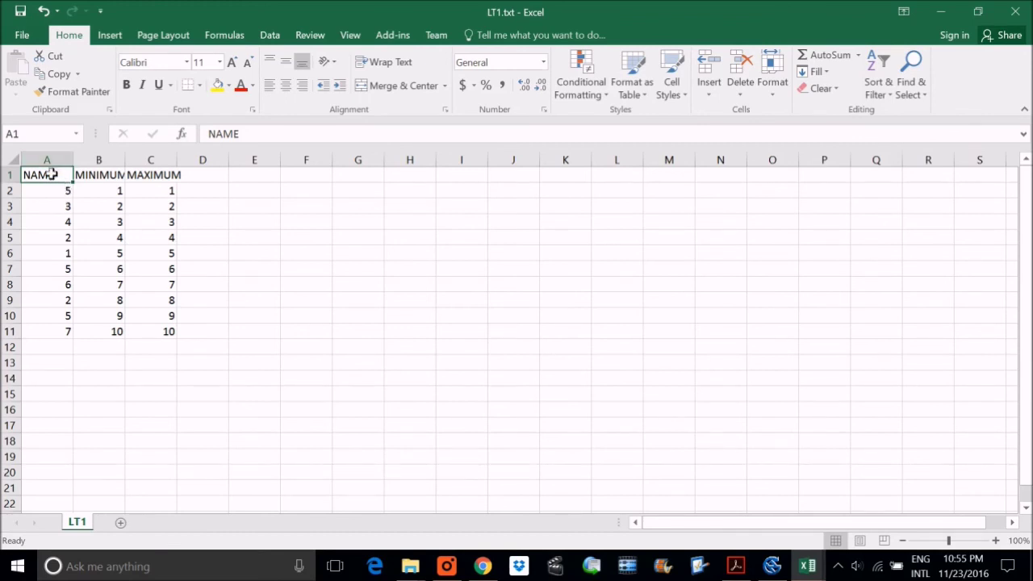
Try the Number format on the NAME column, and undo the format change.
click(58, 166)
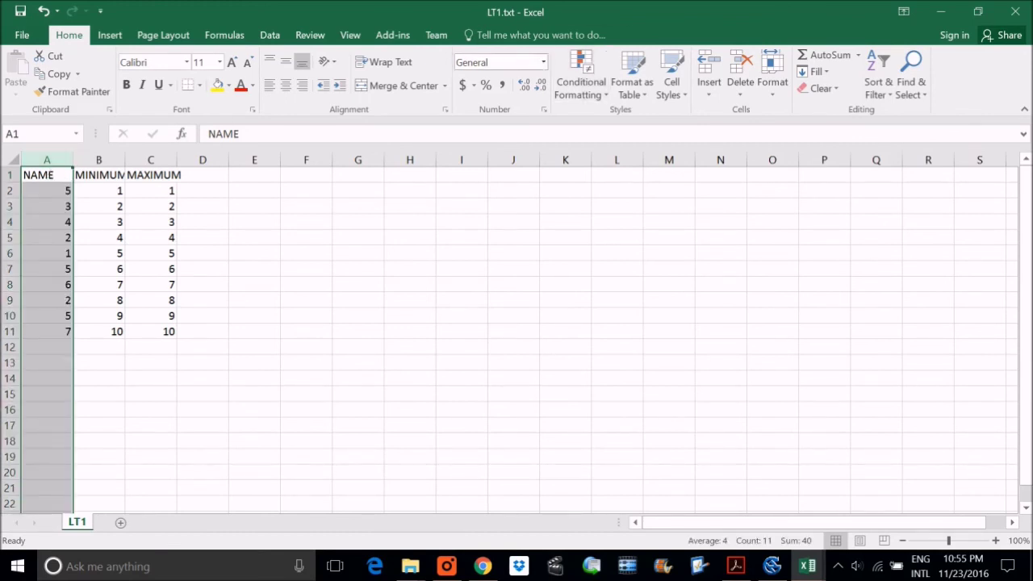
click(544, 65)
click(544, 64)
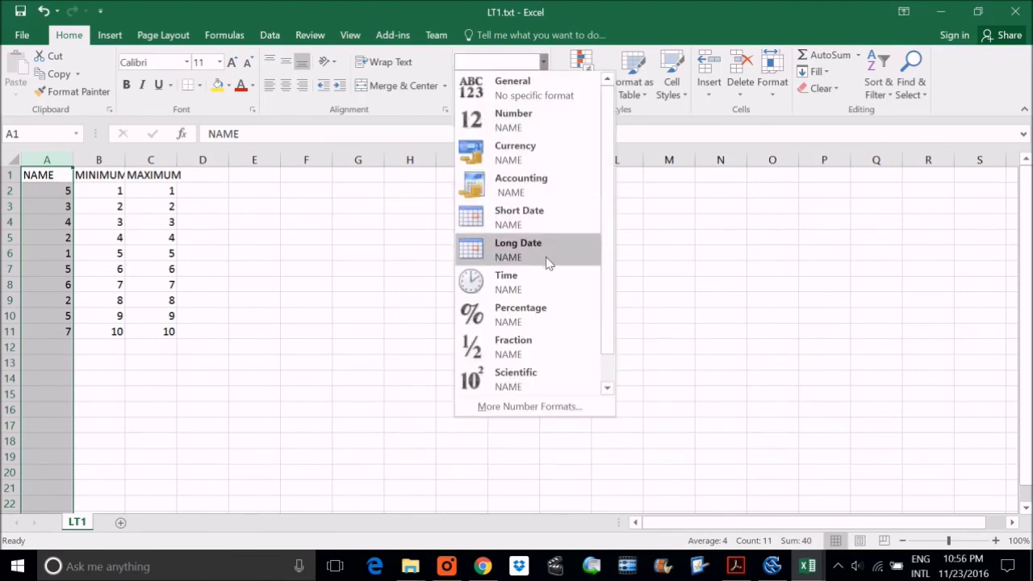
click(537, 120)
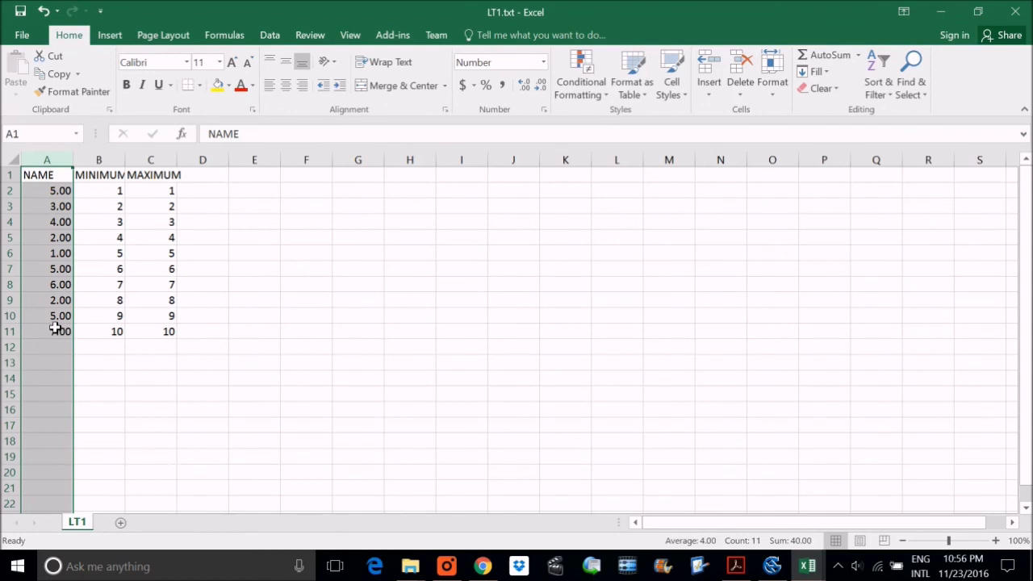
key(ctrl+z)
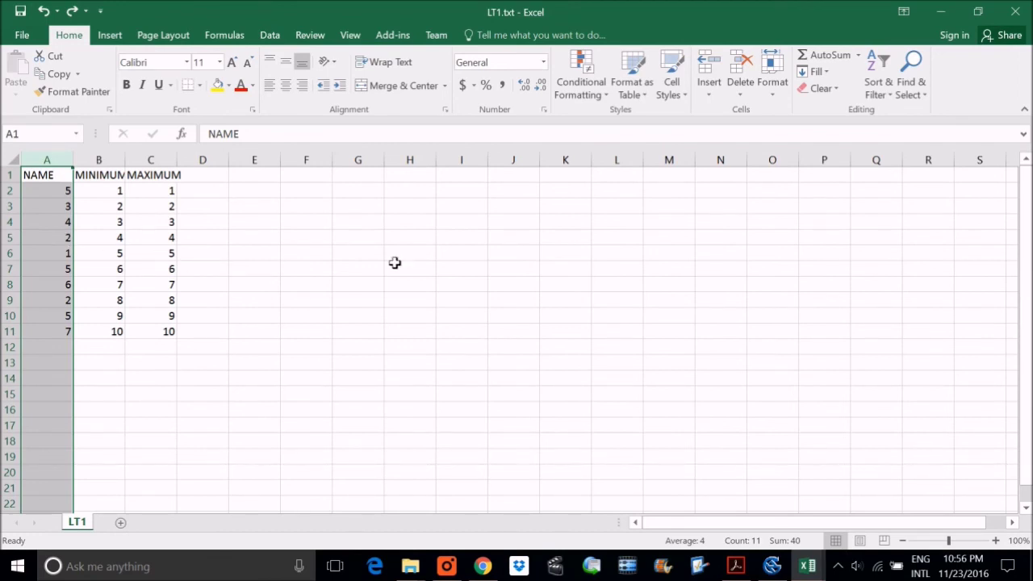
Switch back to SAGA and close the clusters lookup table without accepting changes.
click(773, 566)
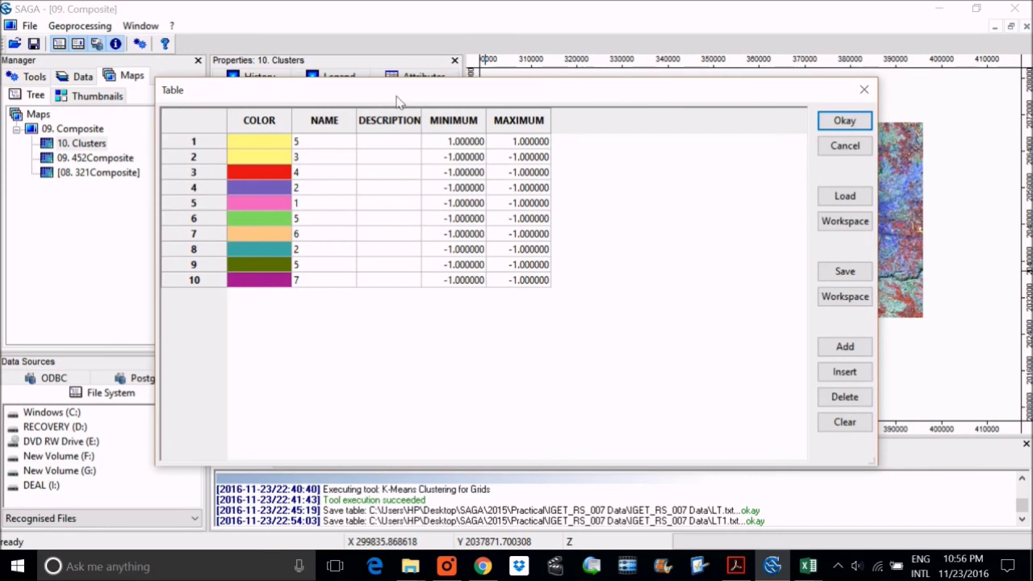
click(863, 91)
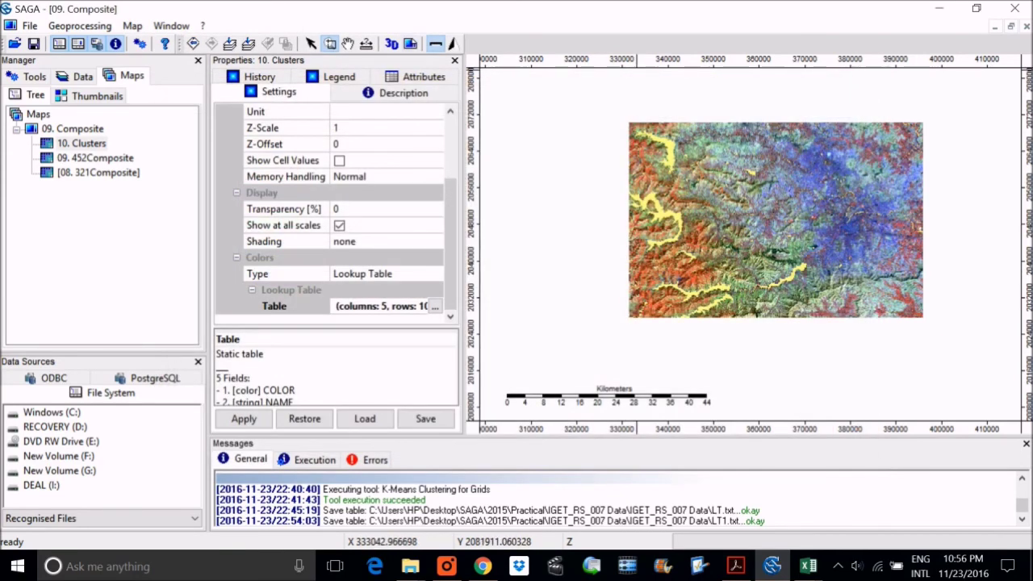
Search the geoprocessing tools by name for "change grid" and open the Change Grid Values tool.
click(79, 25)
click(104, 59)
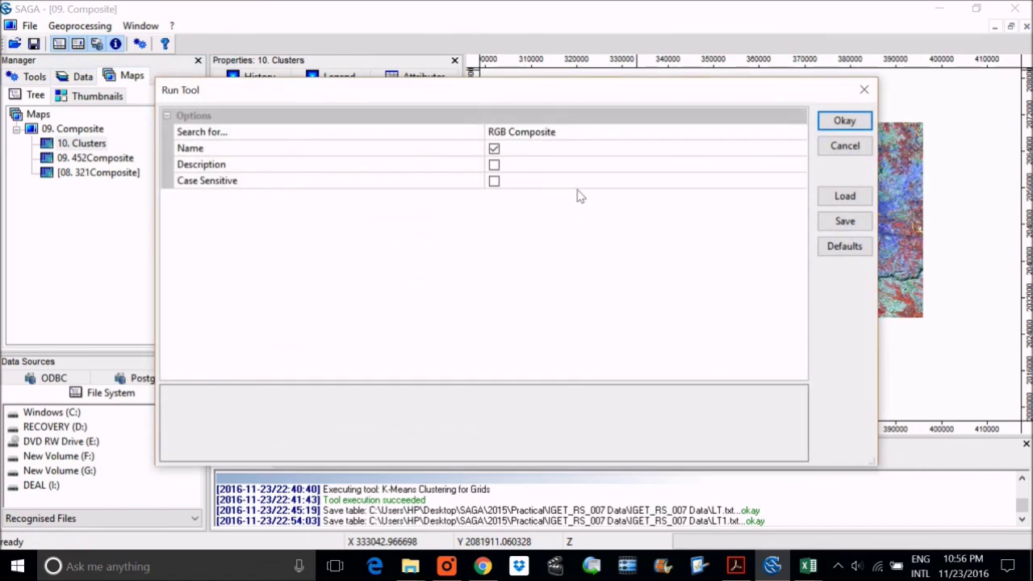
click(584, 134)
text(change g)
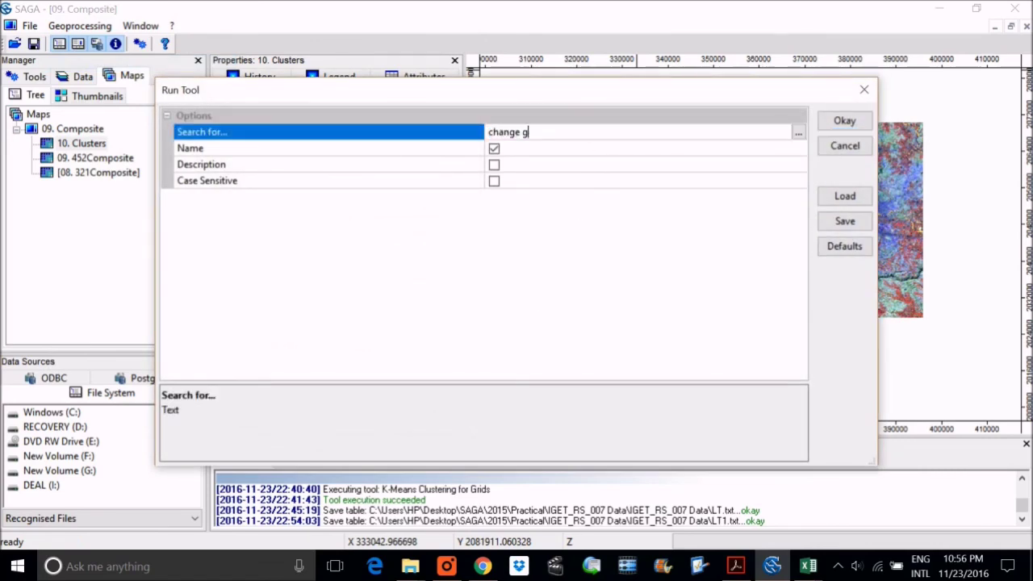
key(Return)
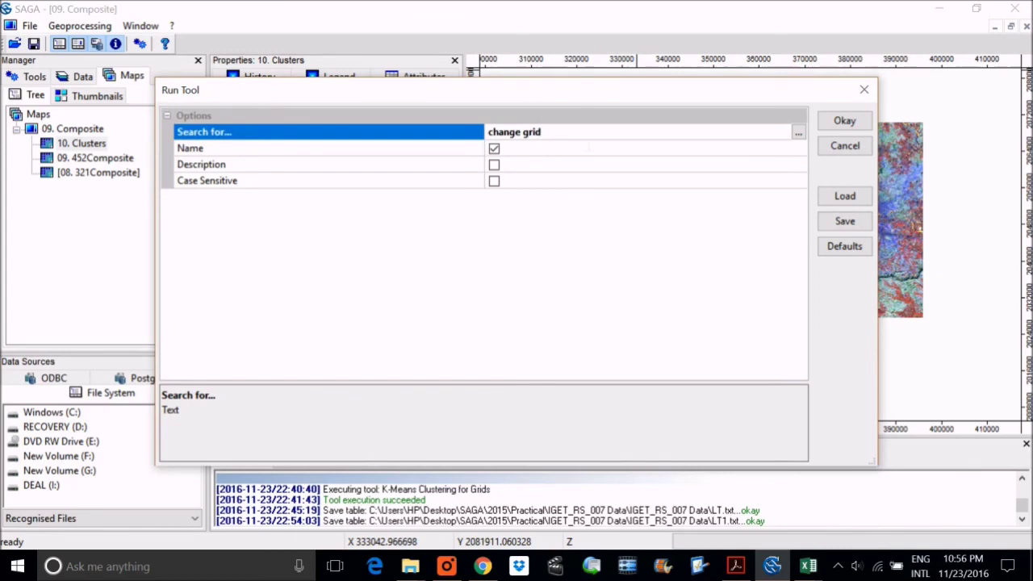
key(Return)
key(Return)
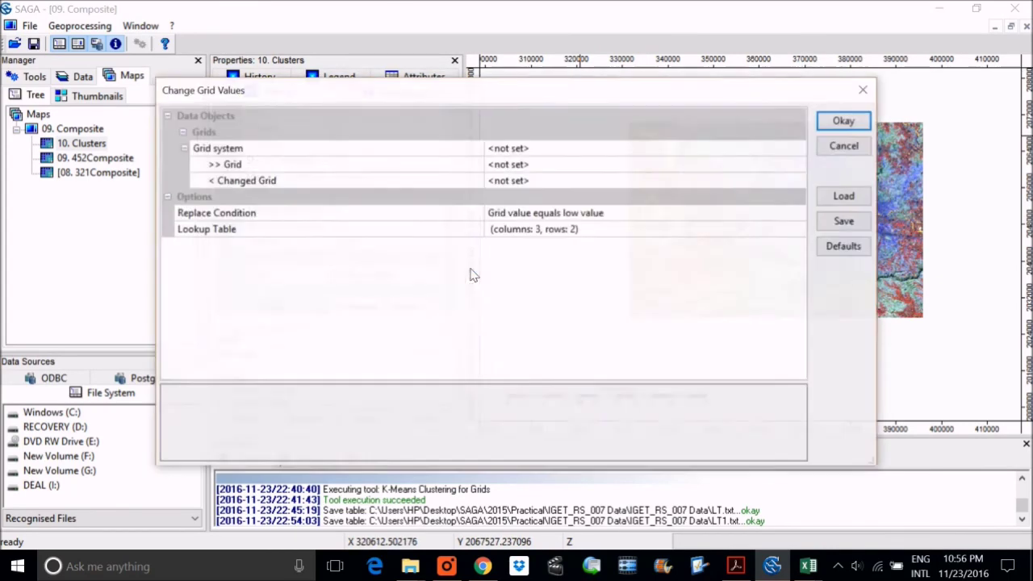
Set the grid system to 30; 2146x 1425y; 331410x 2027550y, the input grid to 10. Clusters and Changed Grid to <create>.
click(593, 153)
click(594, 153)
click(535, 165)
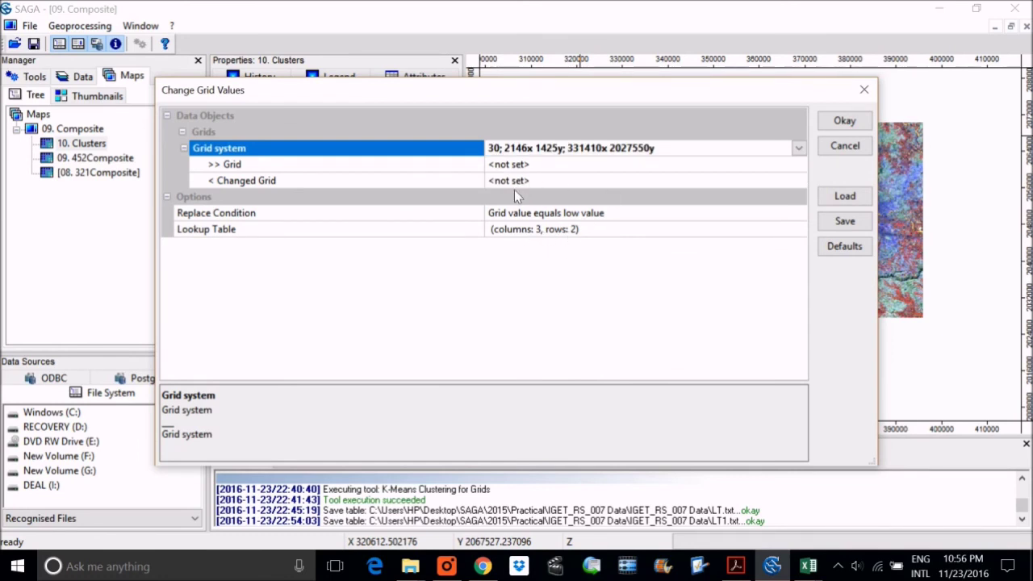
click(543, 164)
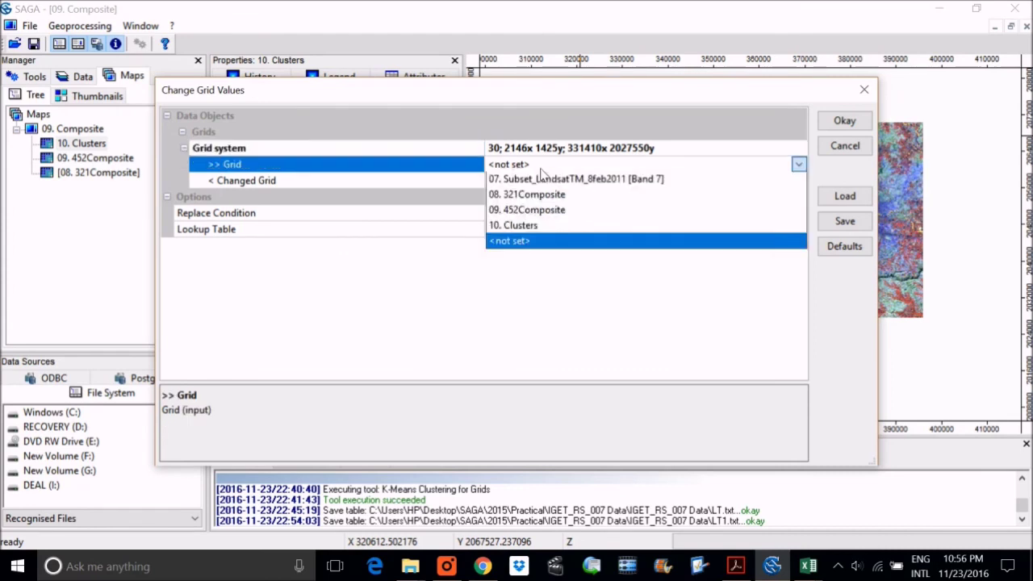
click(519, 321)
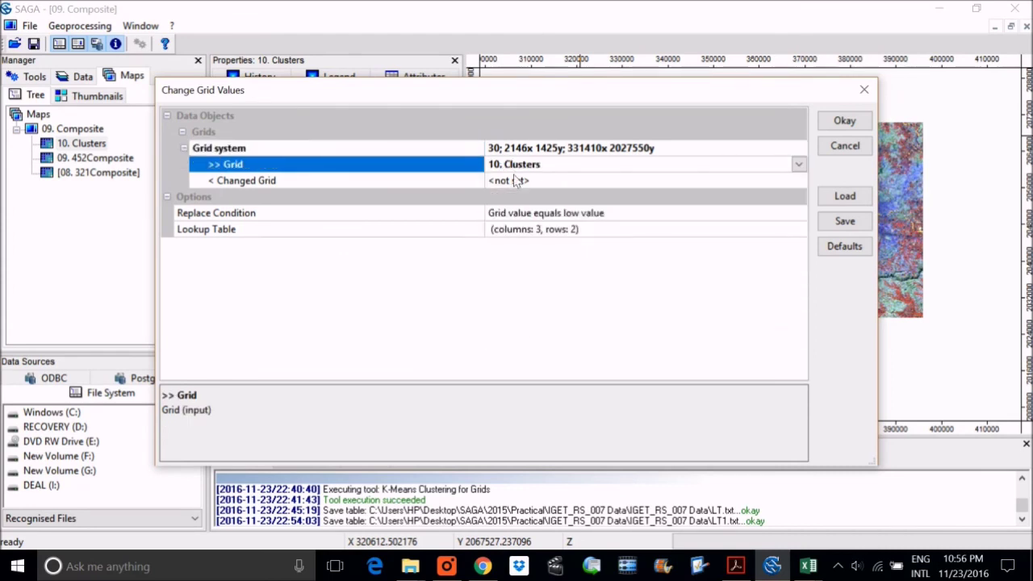
click(516, 180)
click(533, 349)
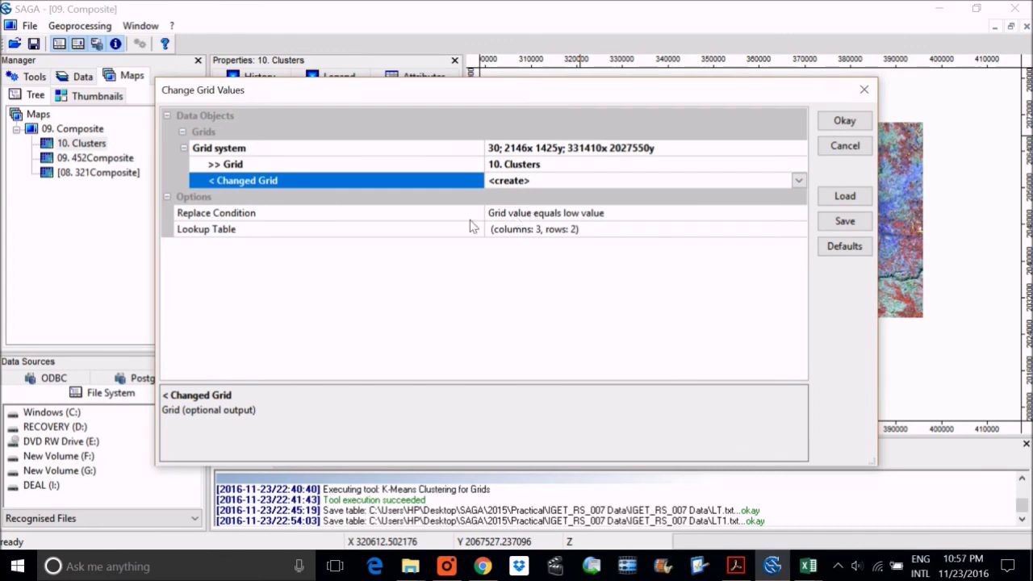
Examine the column layout of the tool's default Lookup Table and close the table.
click(542, 228)
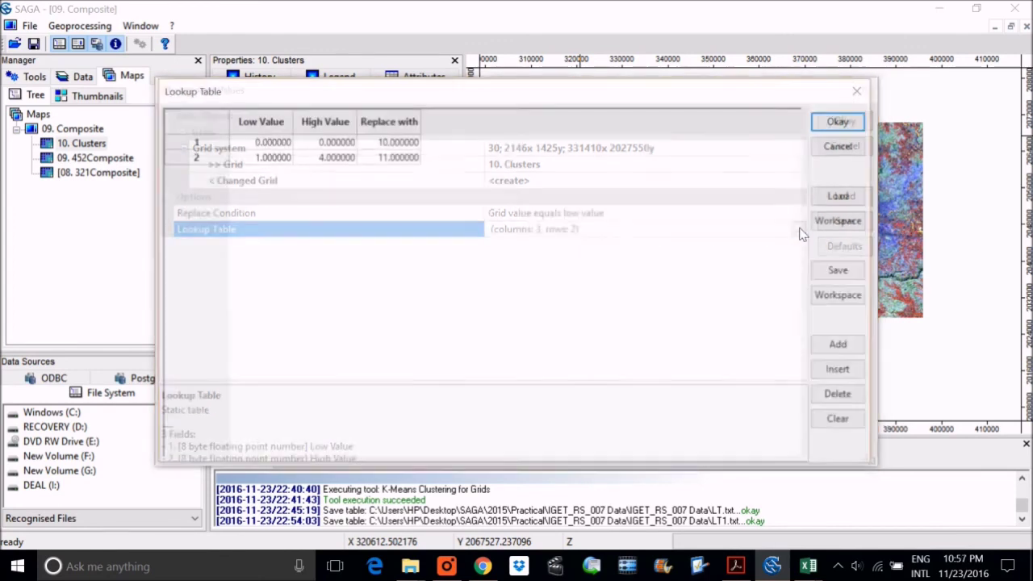
click(799, 230)
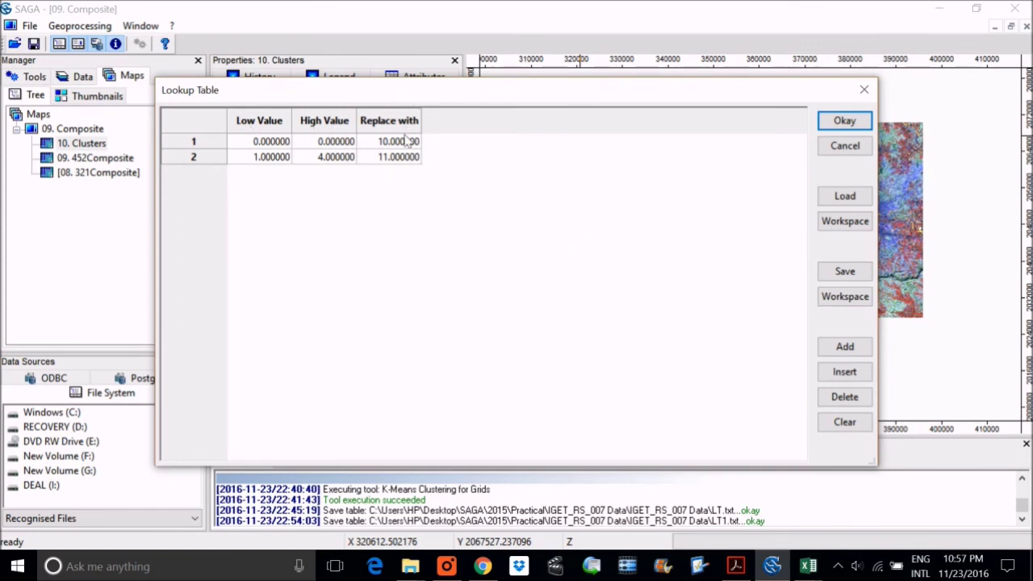
click(840, 123)
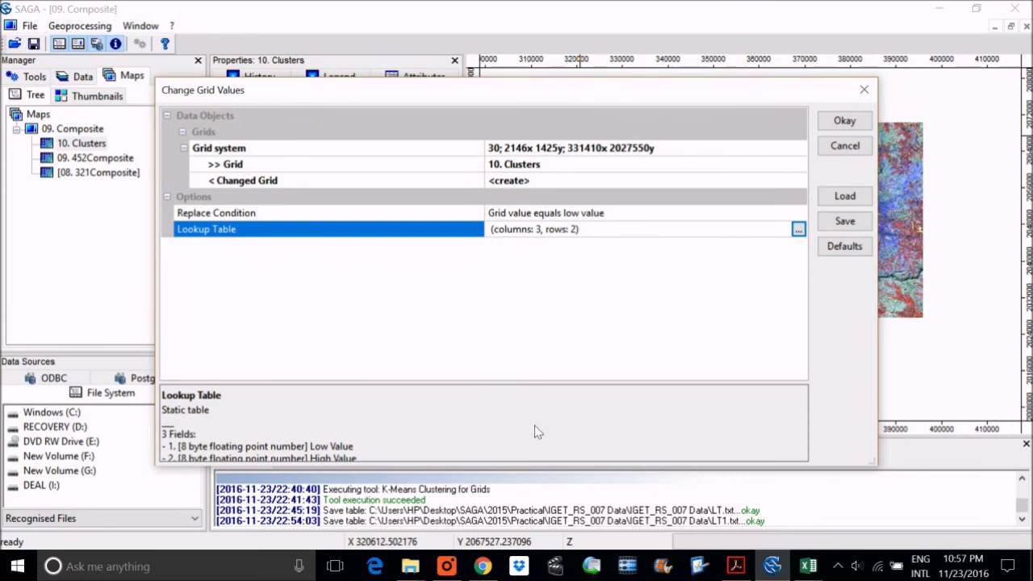
Switch to Excel, check the original LT.txt table, and bring up the LT1.txt workbook.
click(808, 567)
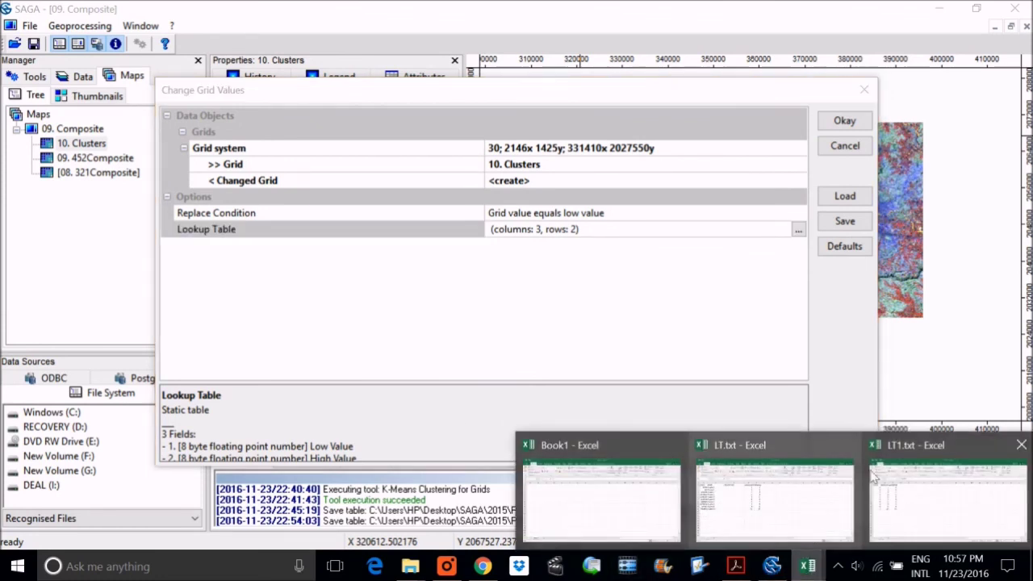
click(793, 464)
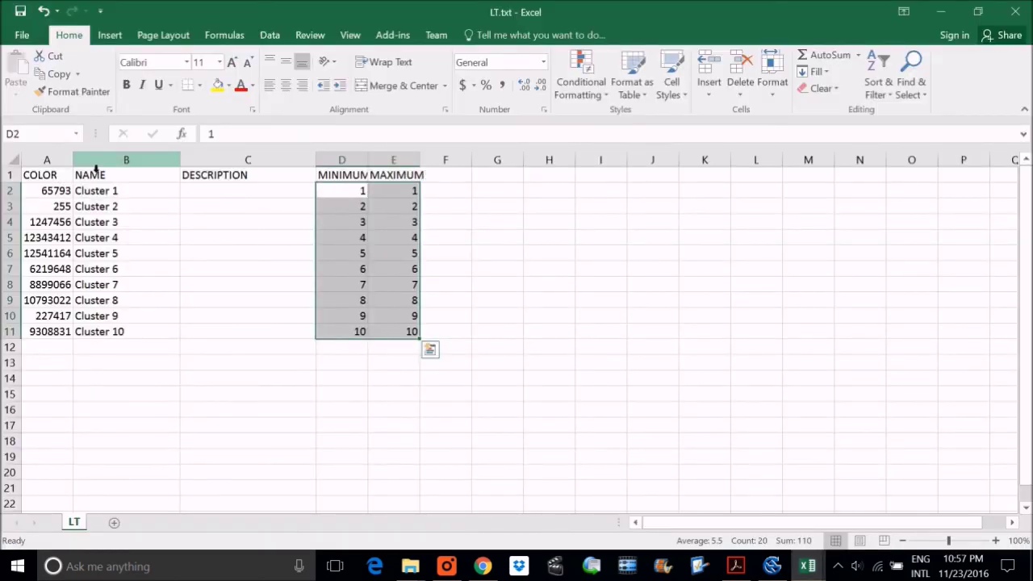
click(808, 566)
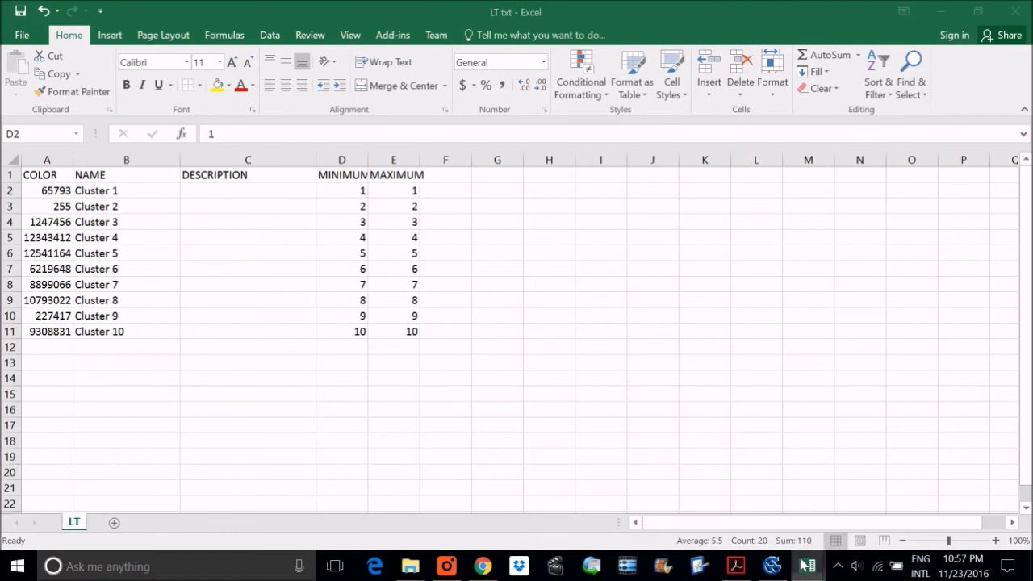
click(779, 515)
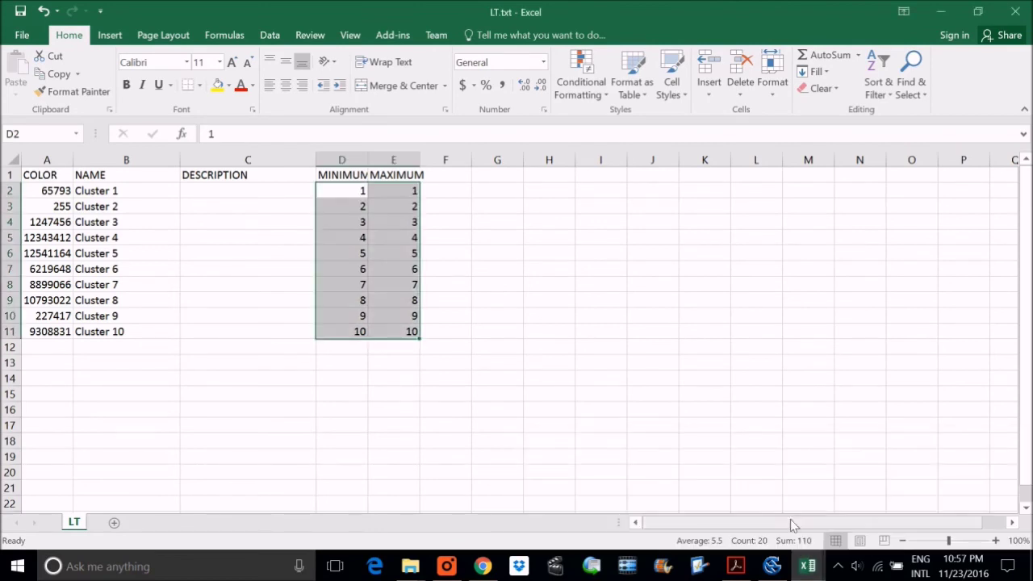
click(809, 569)
click(921, 511)
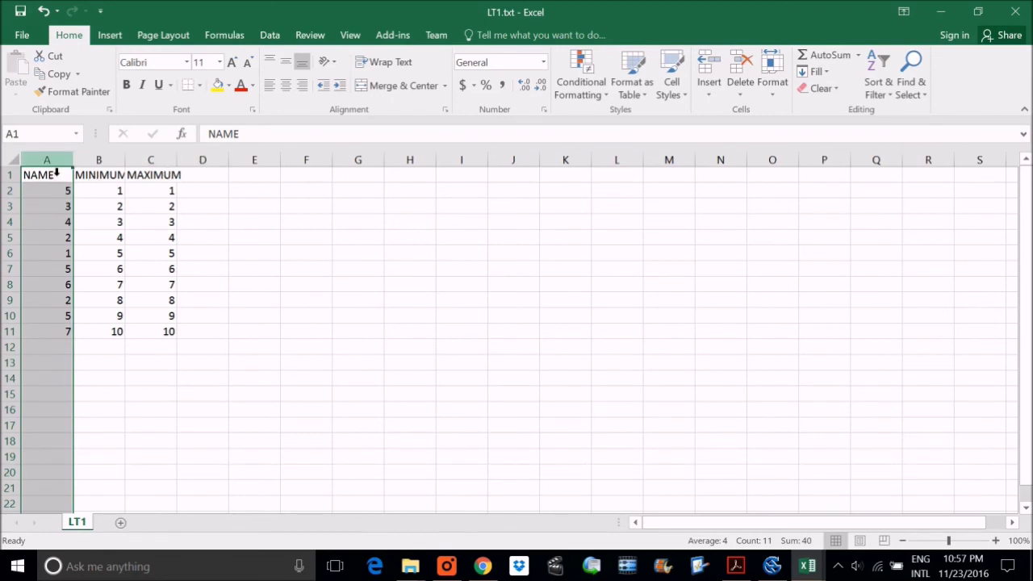
Add the header NEW in cell D1 and apply the Number format to column D.
click(206, 176)
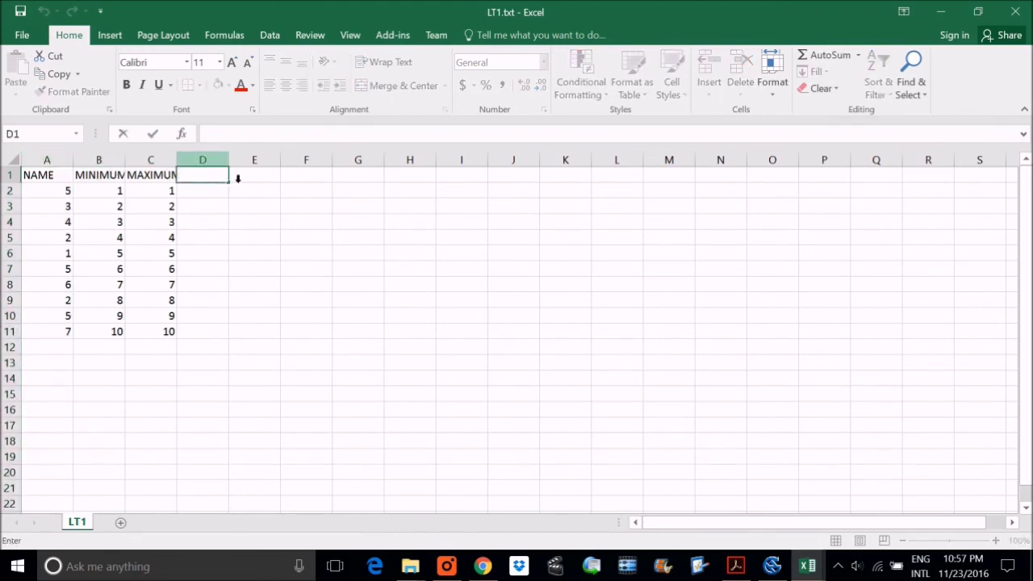
text(NEW)
click(208, 225)
drag(48, 192, 54, 319)
click(219, 175)
key(ctrl+space)
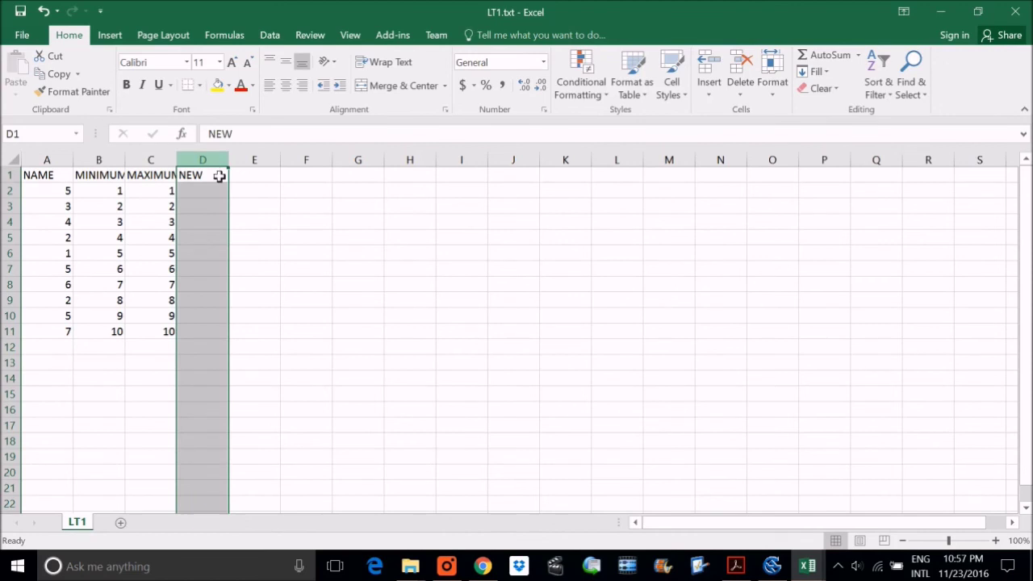
click(544, 62)
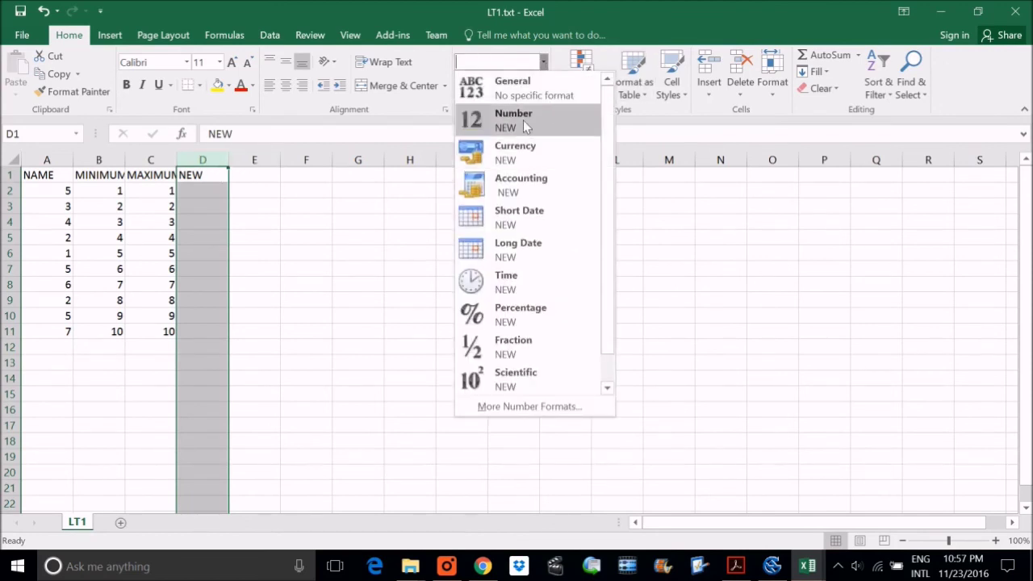
click(554, 117)
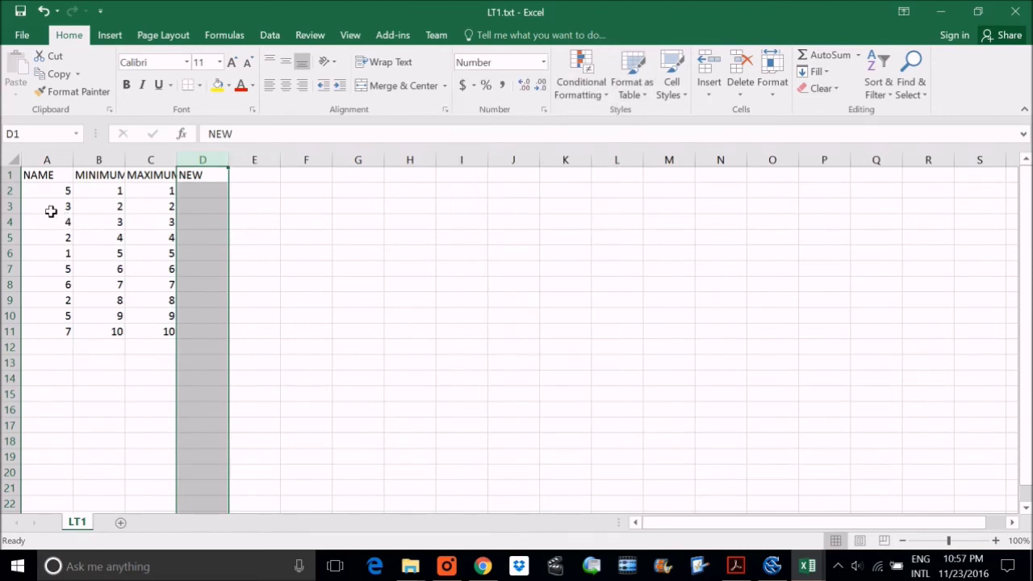
Copy the class numbers from the NAME column (A2:A11) into the NEW column (D2:D11).
drag(64, 191, 69, 334)
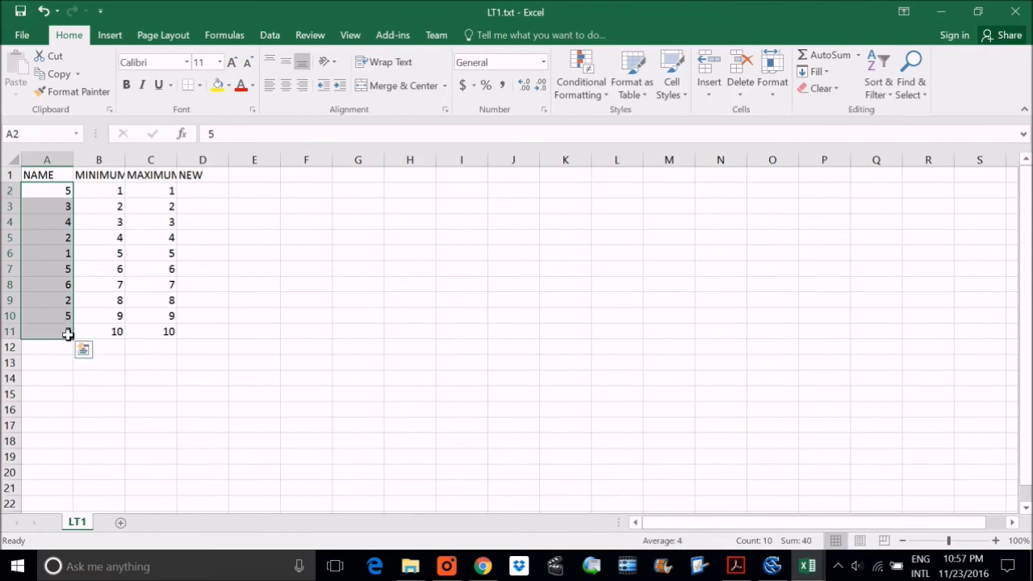
key(ctrl+c)
drag(218, 194, 219, 333)
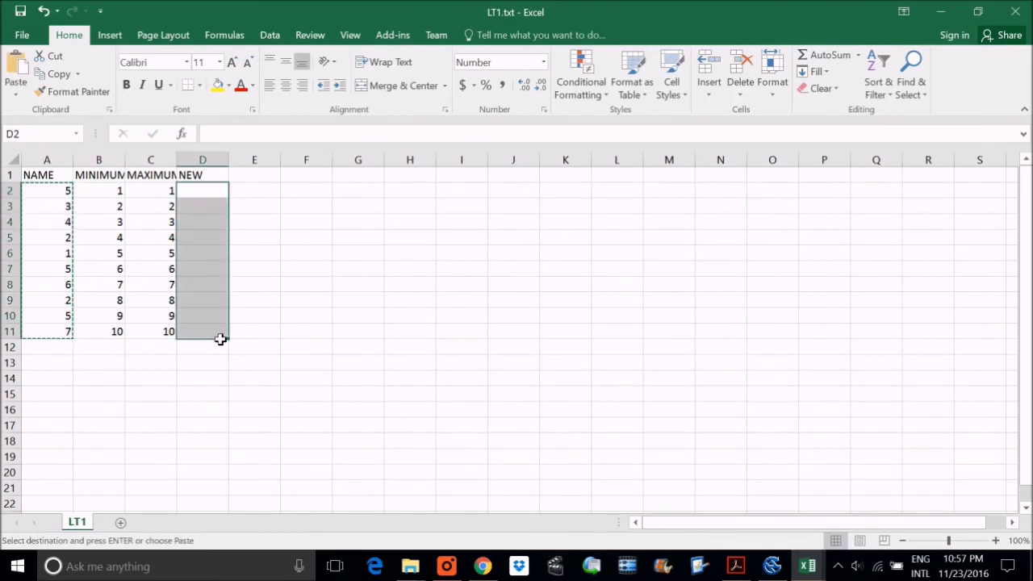
key(ctrl+v)
click(174, 378)
Delete the entire NAME column from LT1.txt.
click(46, 160)
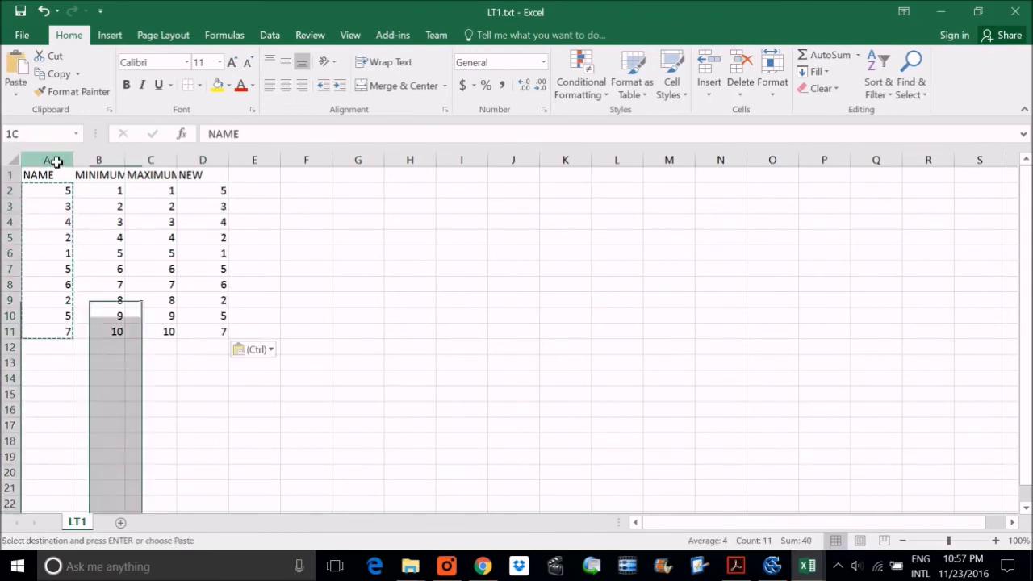
right_click(52, 160)
click(105, 289)
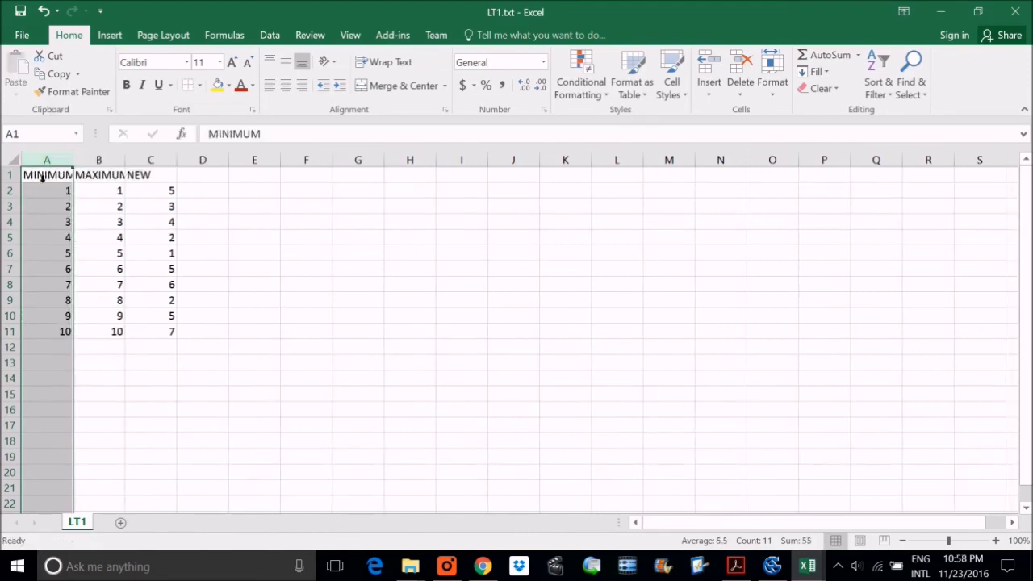
Switch back to SAGA and reopen the Lookup Table of the Change Grid Values tool.
click(773, 565)
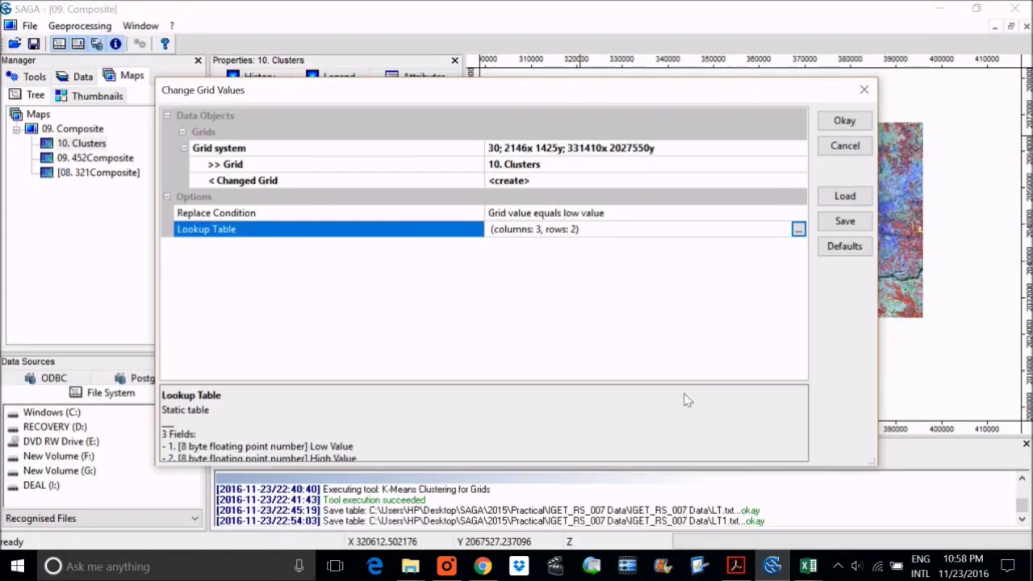
click(799, 230)
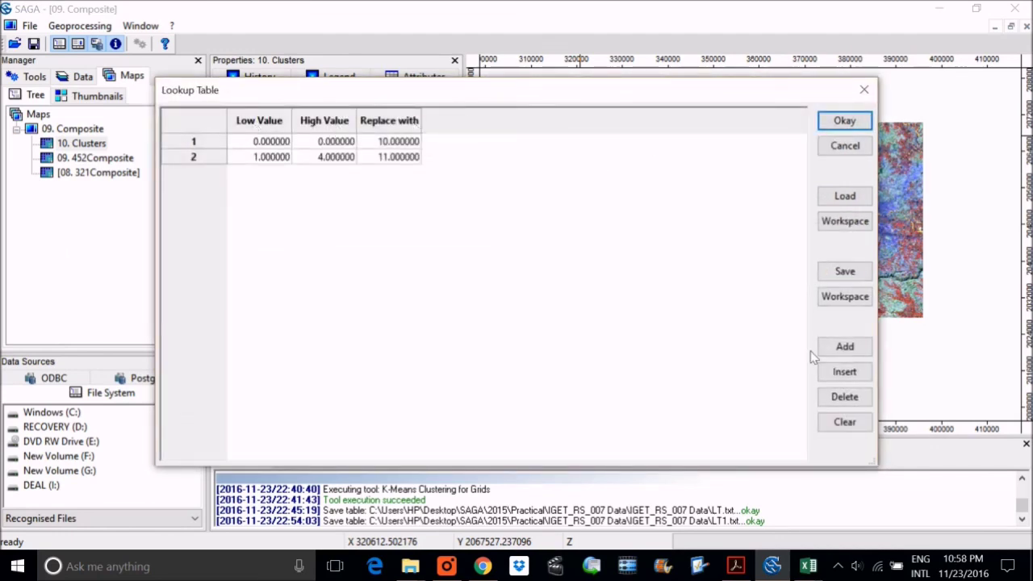
Return to LT1.txt in Excel, save it keeping the tab-delimited text format, and close the workbook.
mouse_move(823, 567)
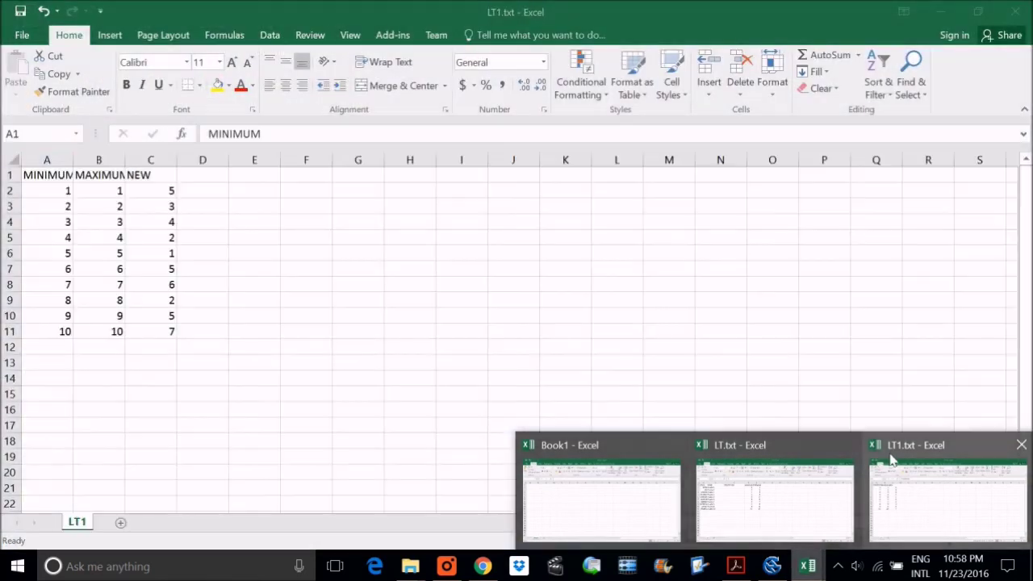
click(892, 460)
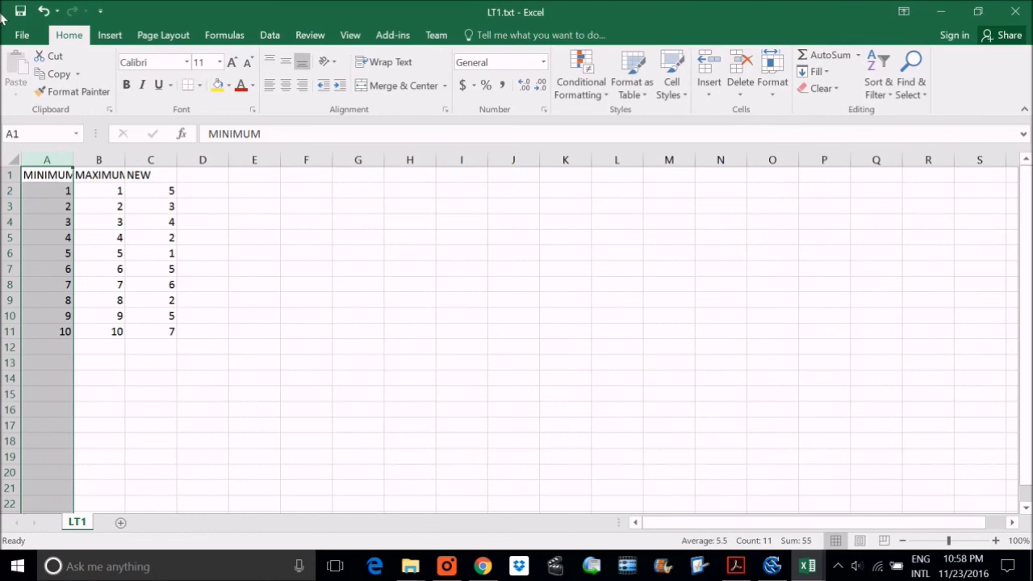
click(24, 34)
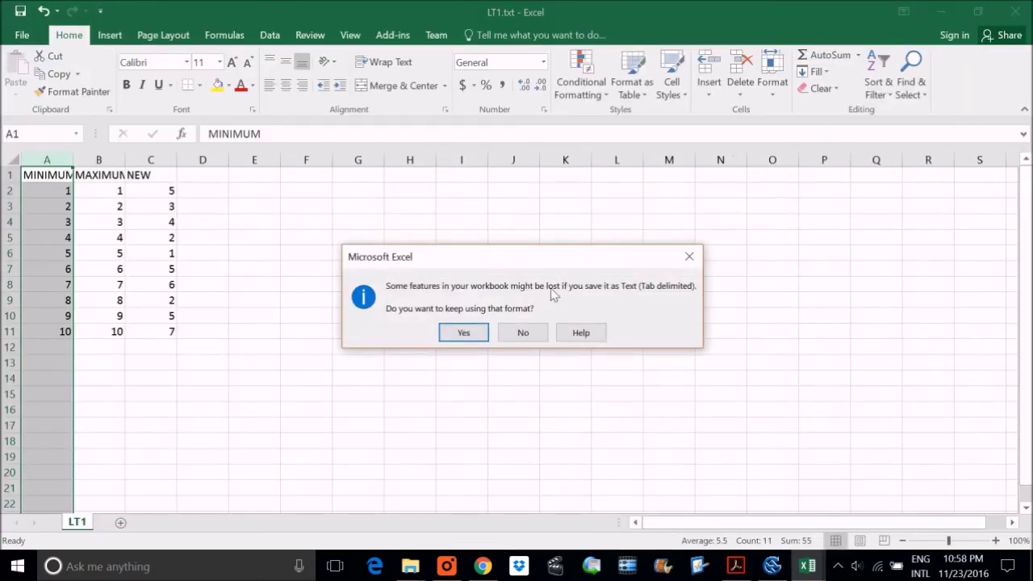
click(462, 331)
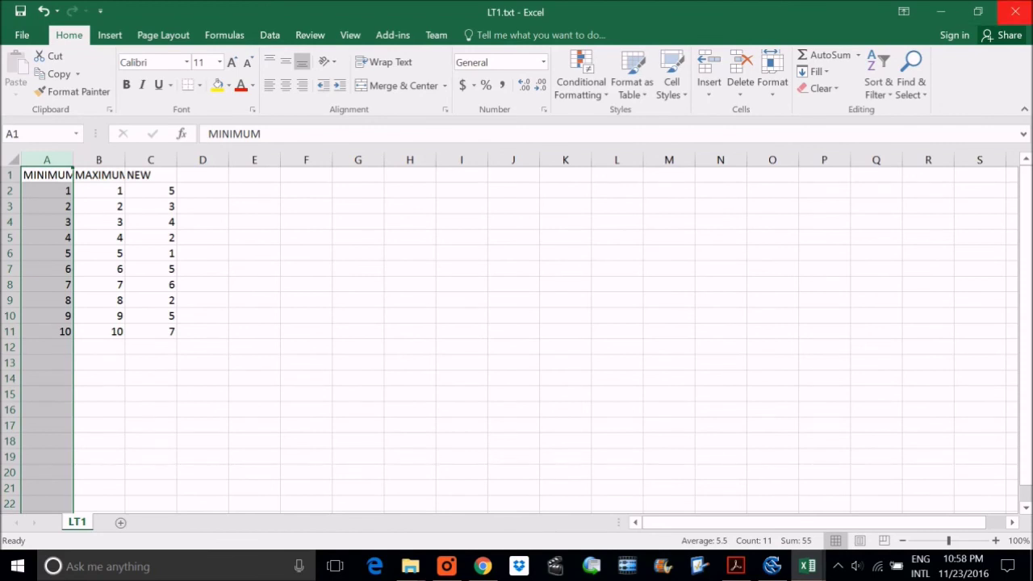
click(1015, 12)
click(446, 300)
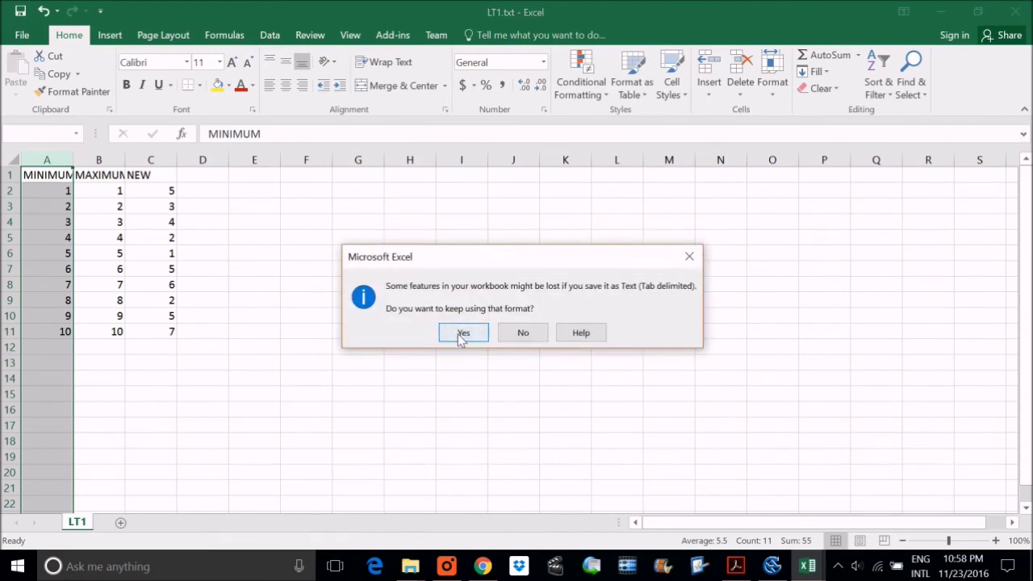
click(462, 334)
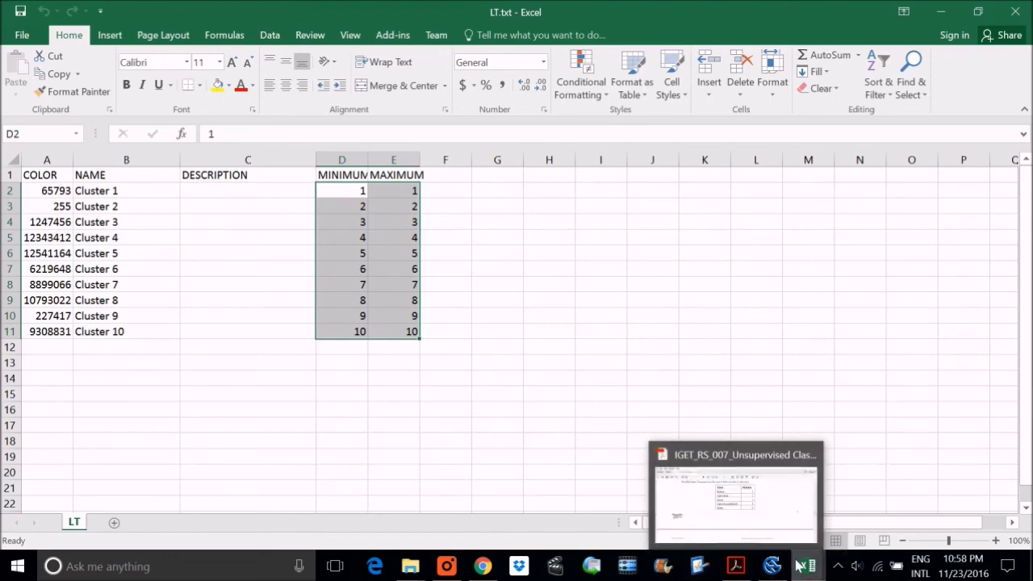
Switch to SAGA, start loading a table into the lookup table, and copy the path of the inner IGET_RS_007 Data folder from File Explorer.
click(715, 565)
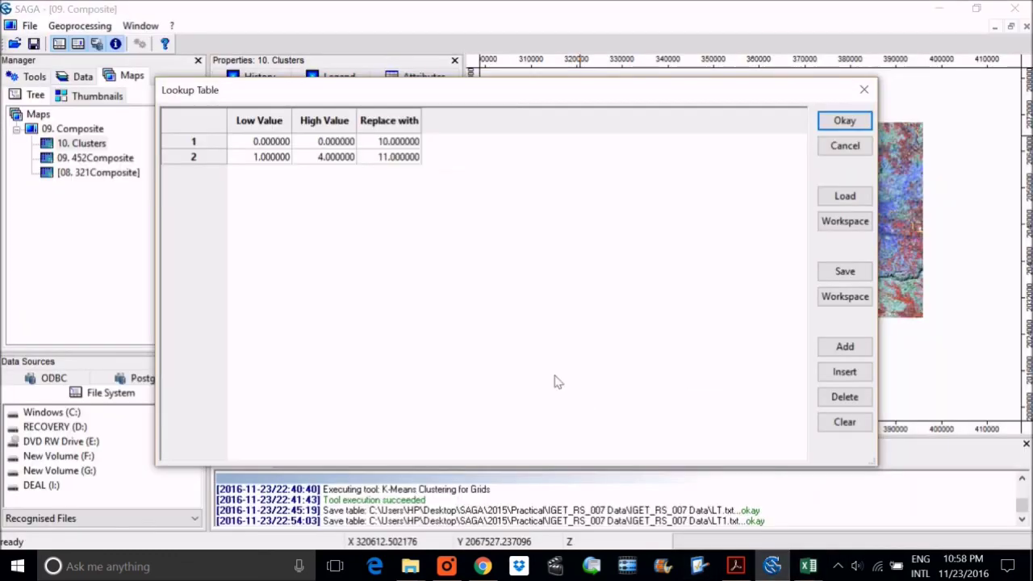
click(843, 197)
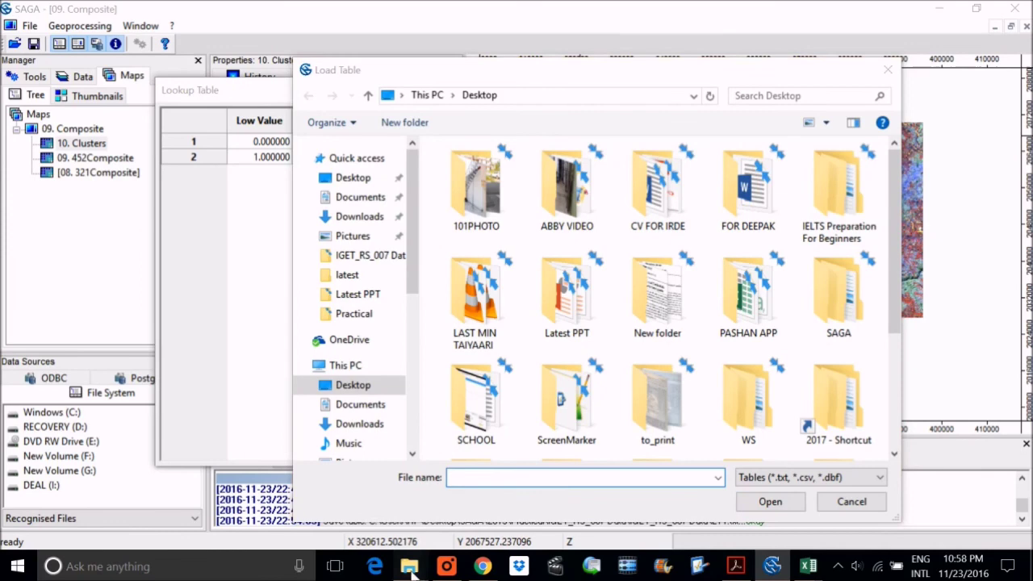
mouse_move(410, 566)
click(486, 454)
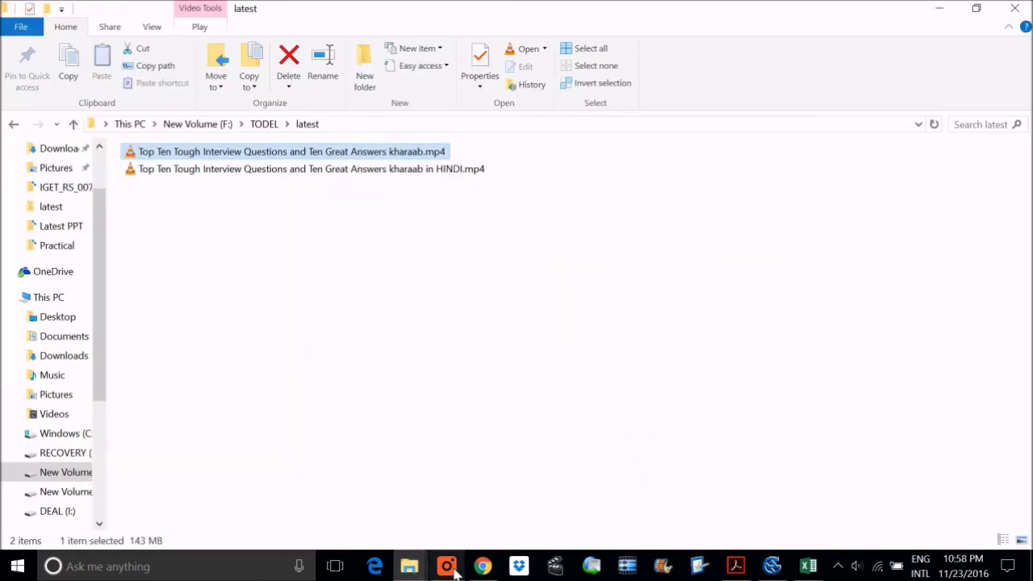
mouse_move(409, 566)
click(699, 505)
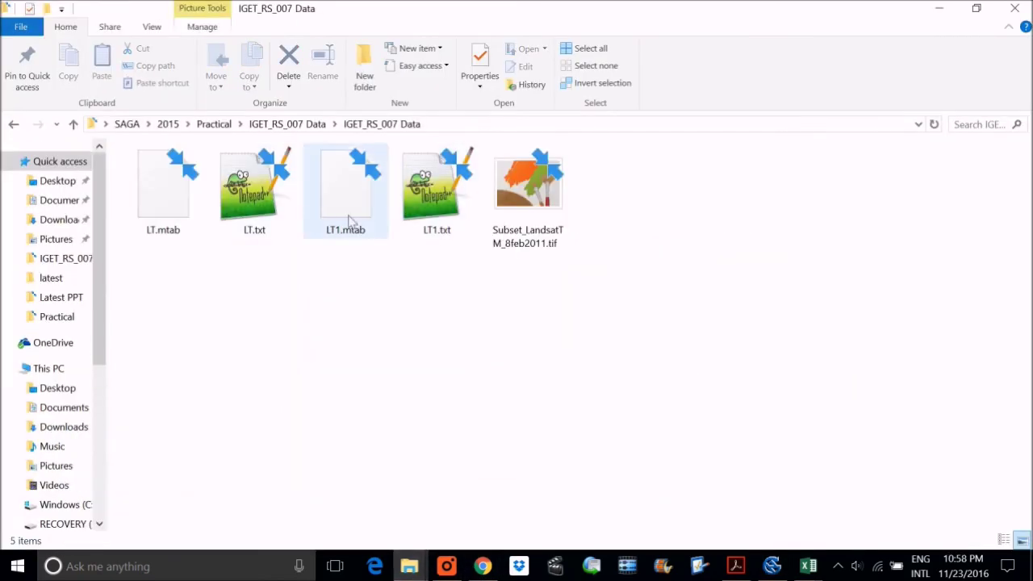
click(533, 125)
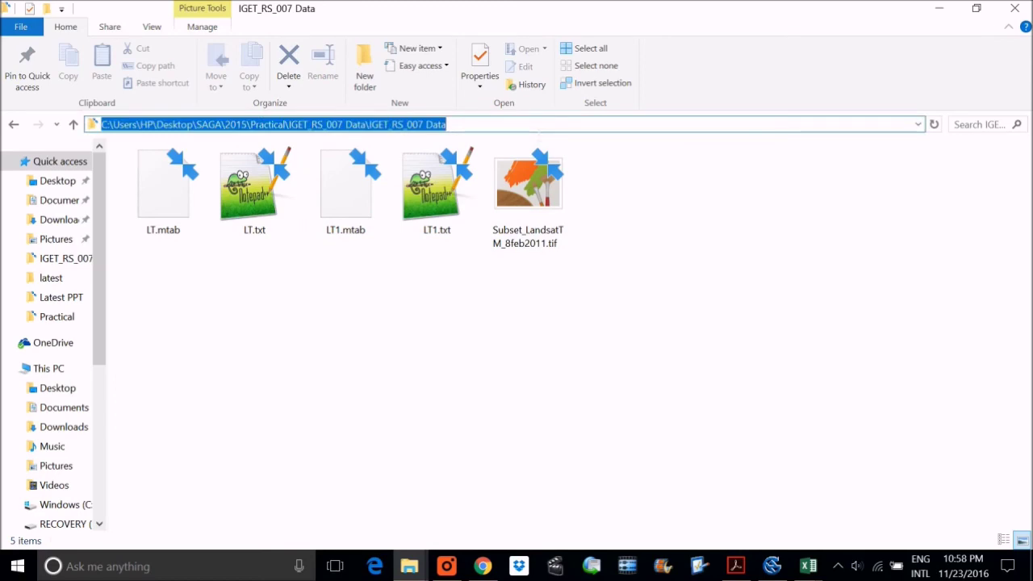
key(ctrl+c)
Back in SAGA, load LT1.txt from the copied folder path as the lookup table and run Change Grid Values.
click(773, 566)
key(ctrl+v)
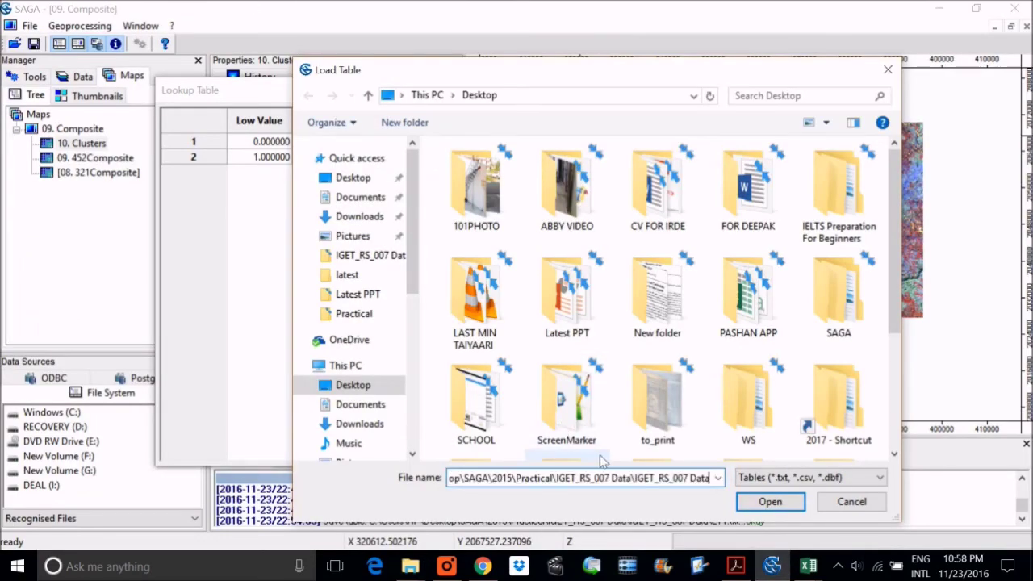
key(Return)
double_click(480, 190)
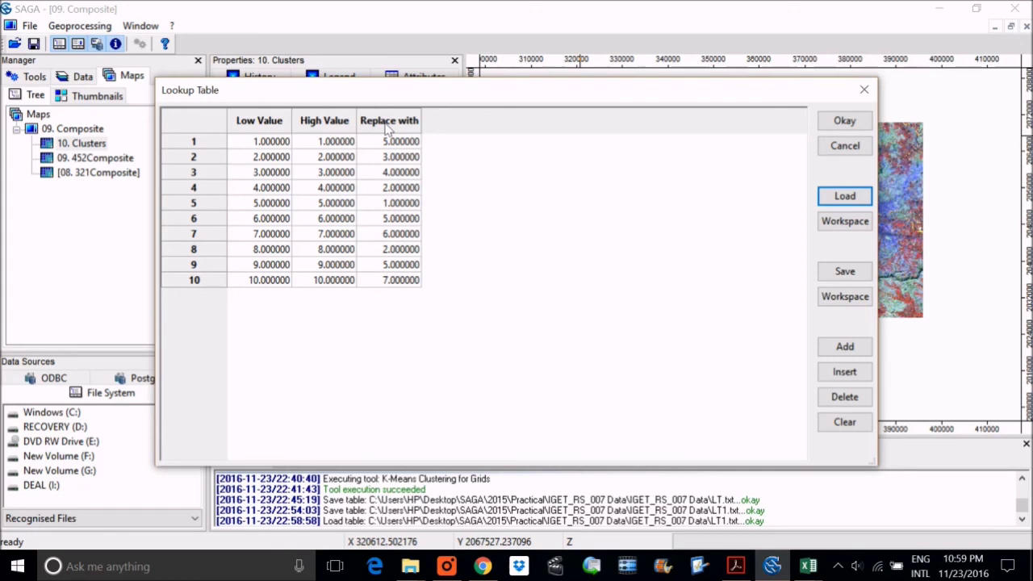
click(844, 120)
click(844, 120)
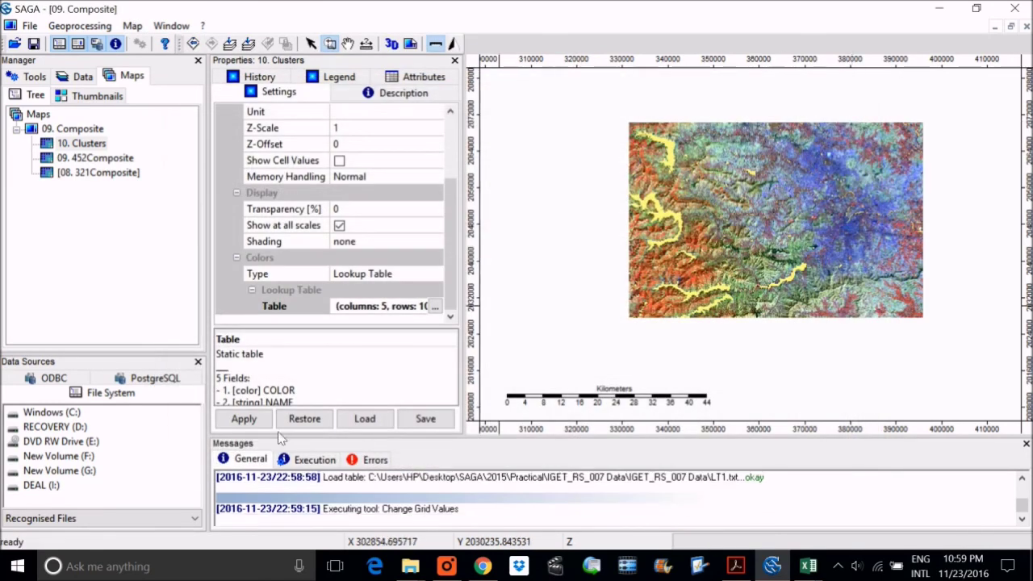
Apply the pending settings of 10. Clusters and review the display and color settings of 11. Changed Grid.
click(251, 423)
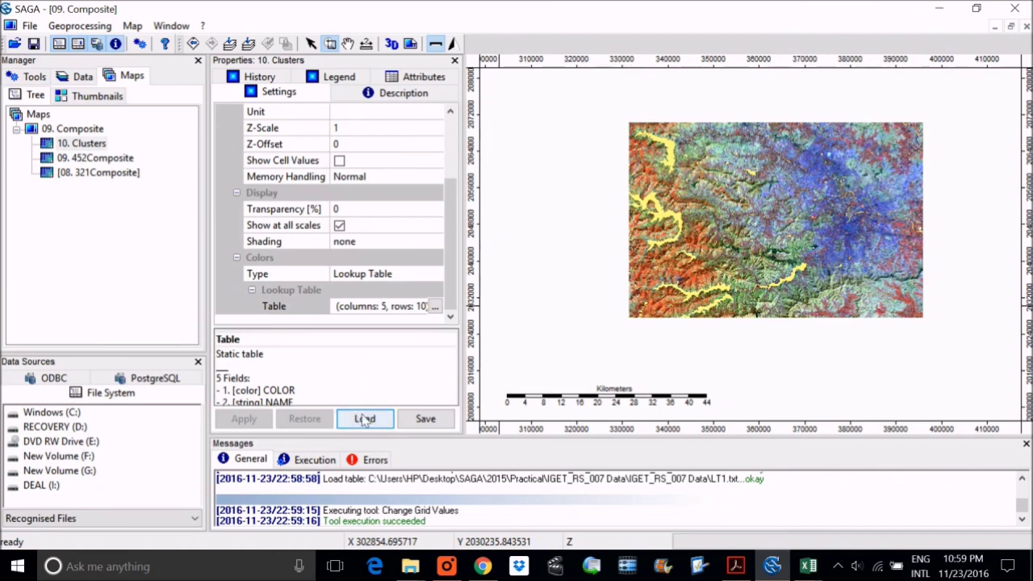
click(274, 306)
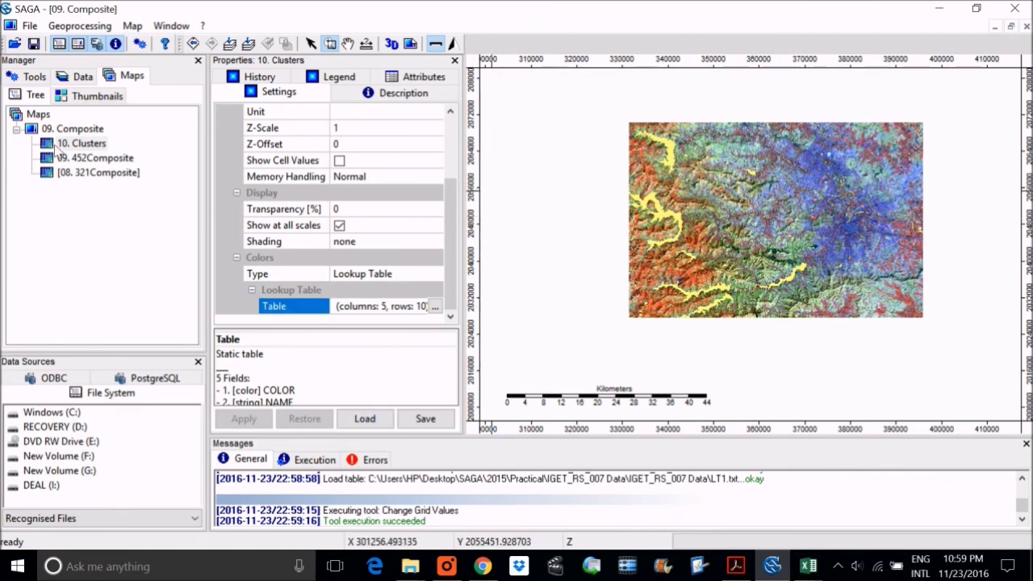
click(81, 77)
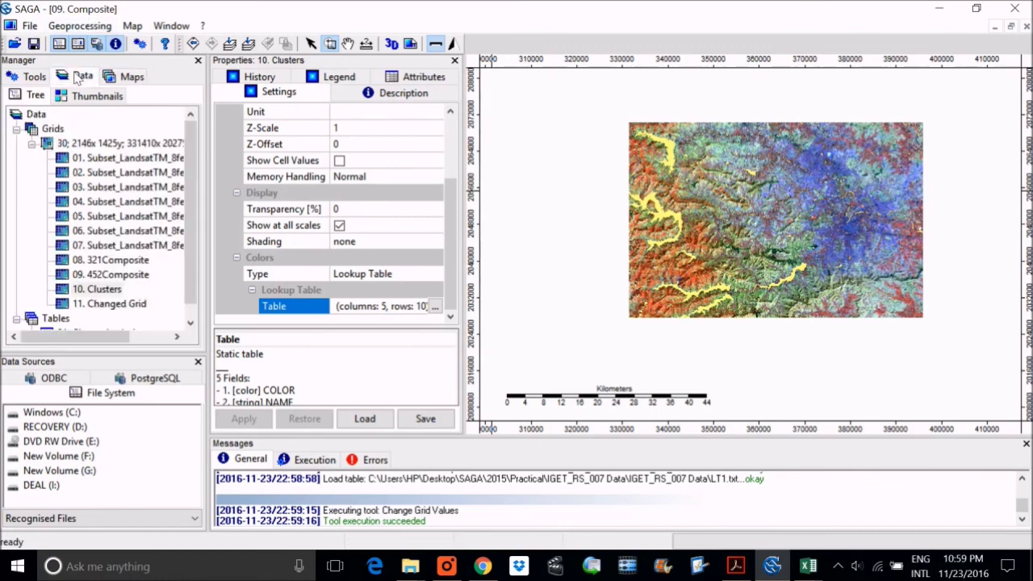
click(113, 305)
click(132, 77)
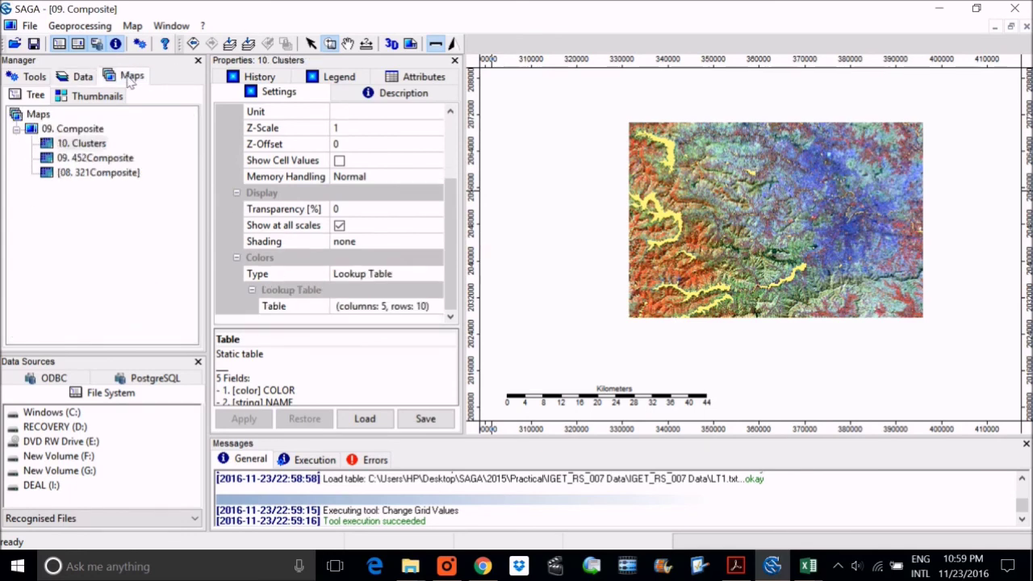
click(81, 77)
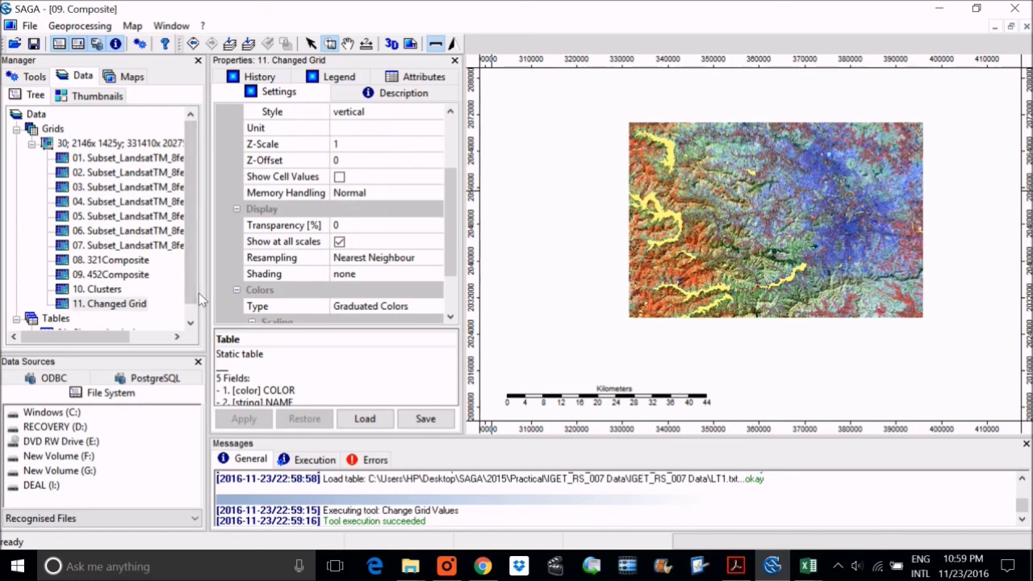
scroll(194, 300, down, 1)
drag(452, 234, 451, 270)
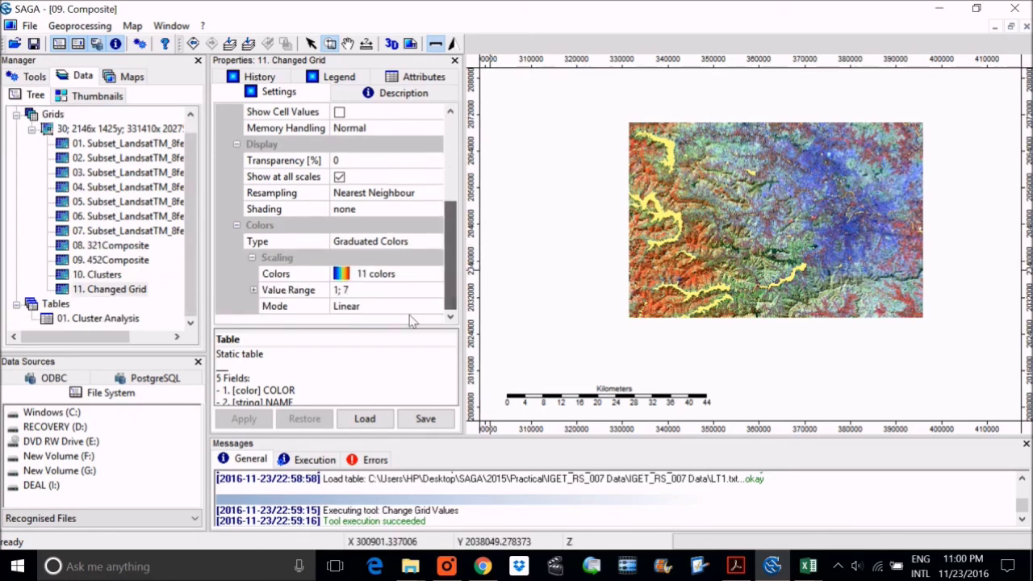
Display 11. Changed Grid as a map and place it in the 09. Composite map above 10. Clusters.
double_click(137, 290)
click(476, 328)
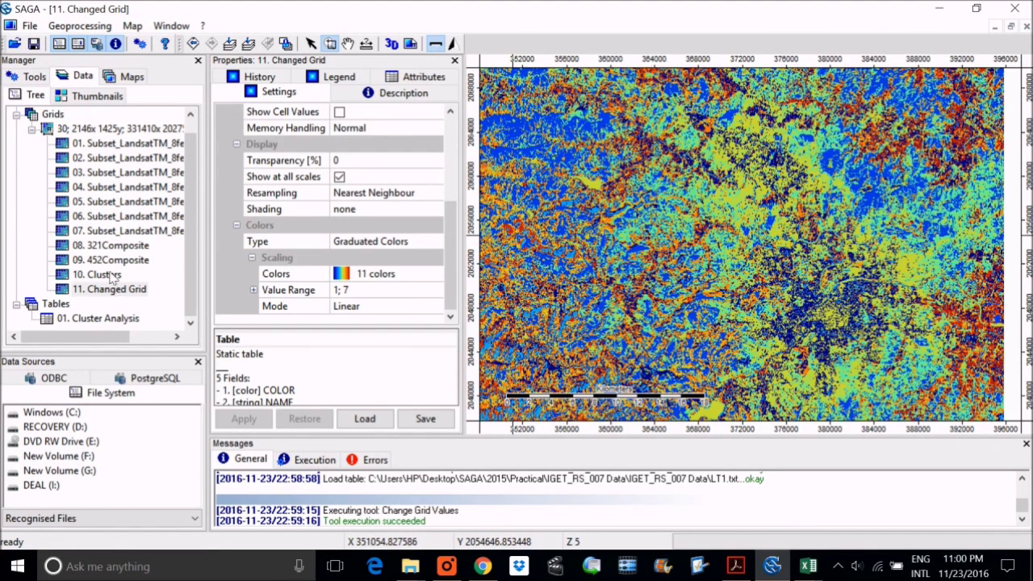
click(130, 76)
click(97, 157)
click(113, 172)
drag(113, 172, 114, 172)
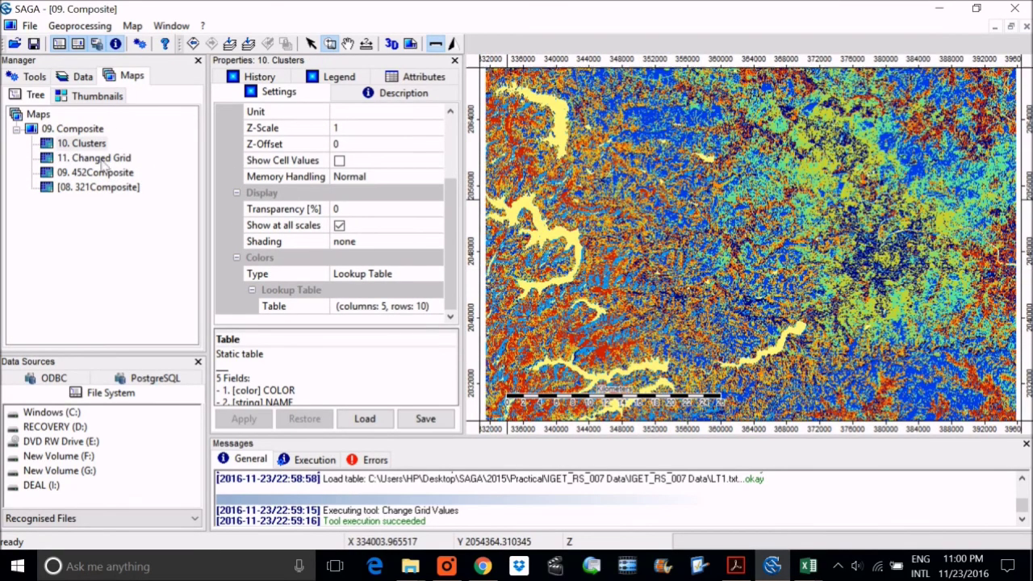
drag(97, 162, 90, 146)
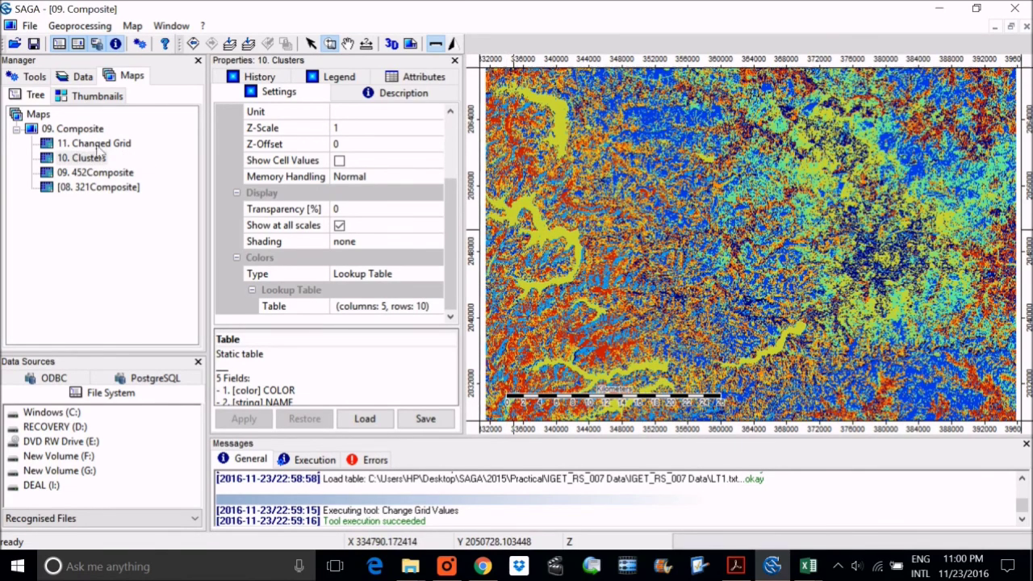
Hide the 10. Clusters and 09. 452Composite layers in the 09. Composite map.
right_click(95, 144)
right_click(71, 159)
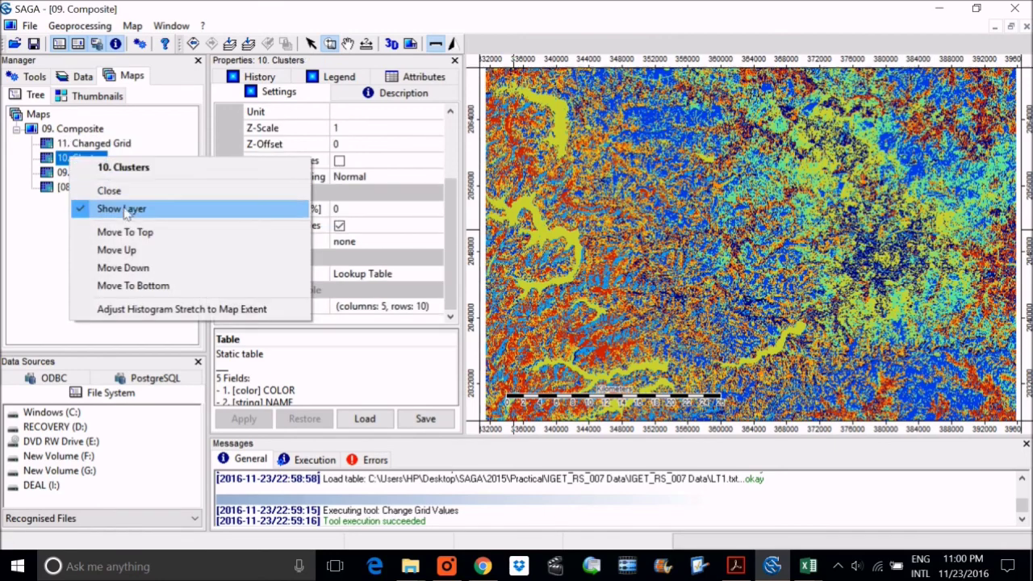
click(121, 206)
right_click(100, 172)
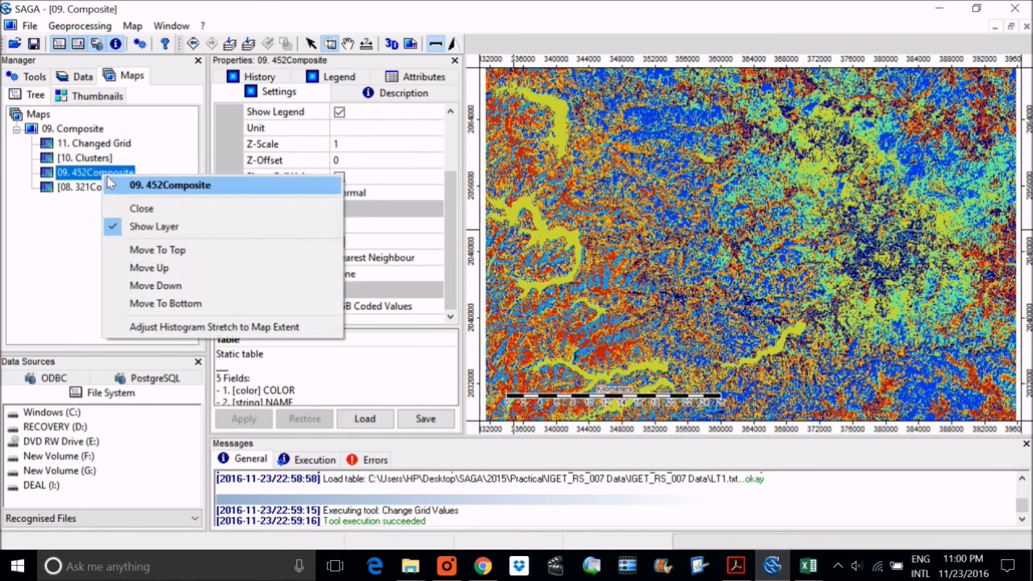
click(130, 226)
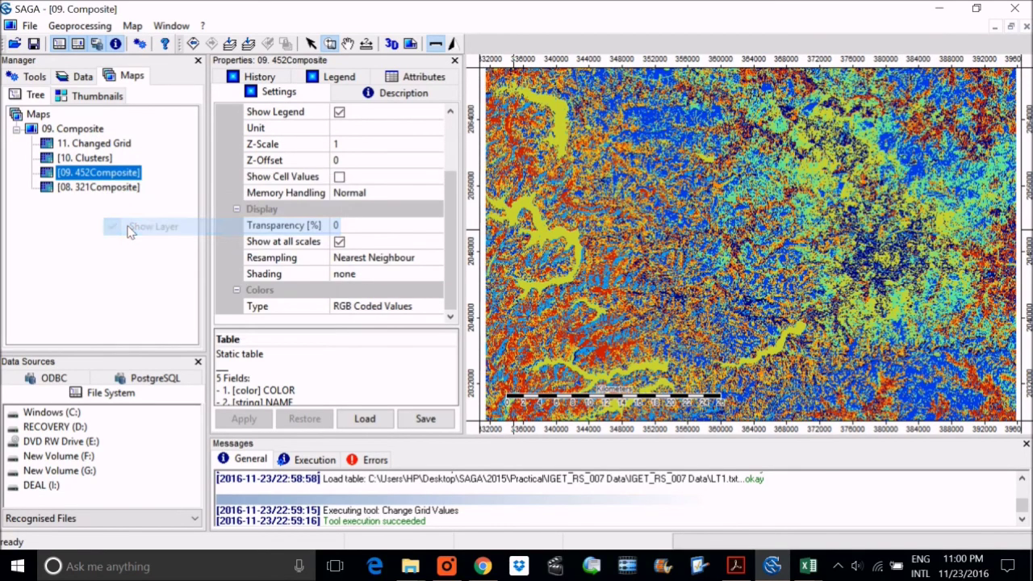
Turn the 09. 452Composite layer on and back off in the 09. Composite map.
right_click(109, 171)
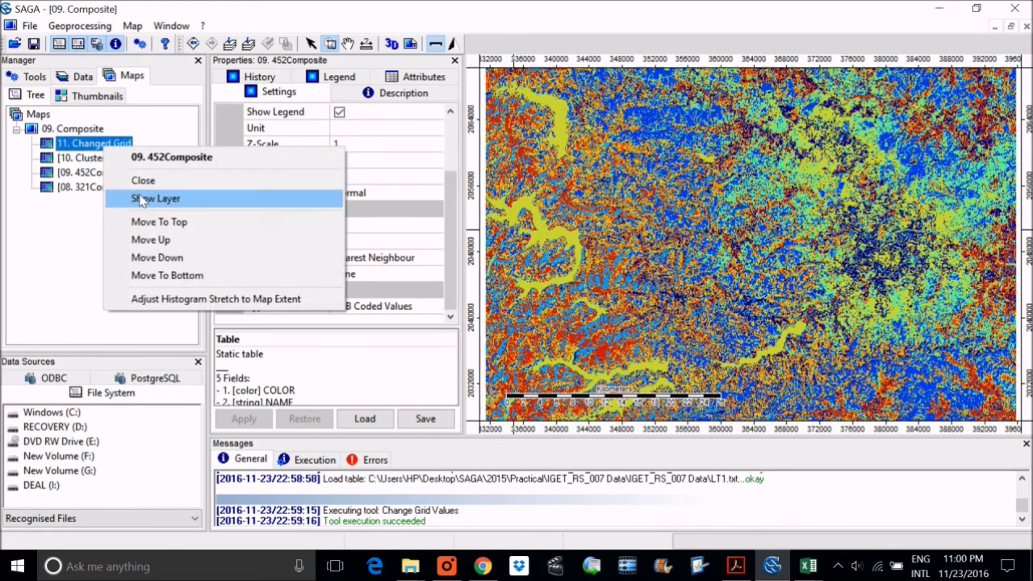
click(142, 199)
right_click(89, 171)
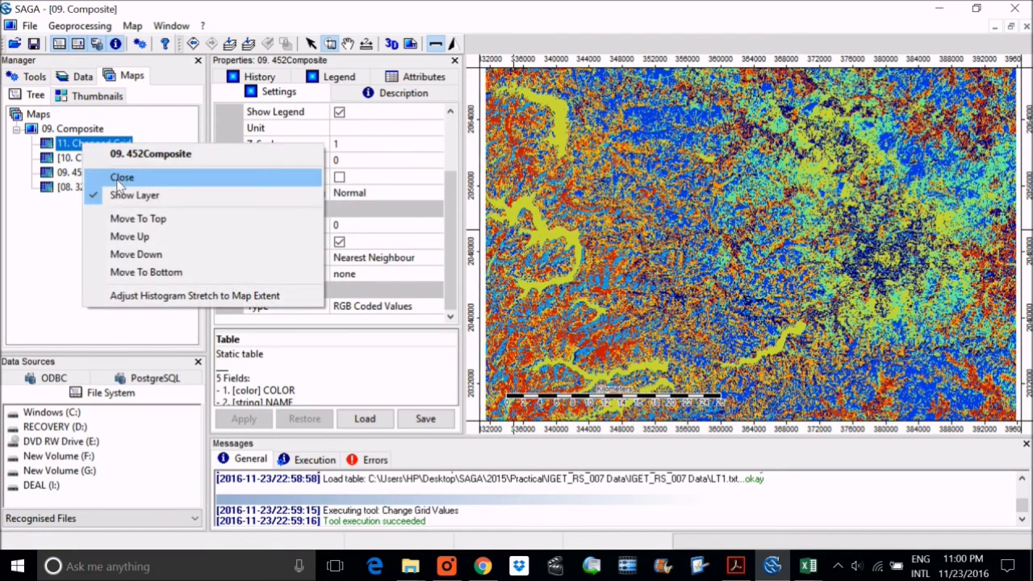
click(129, 196)
Show the 09. 452Composite layer again beneath 11. Changed Grid, leaving 10. Clusters hidden.
right_click(87, 159)
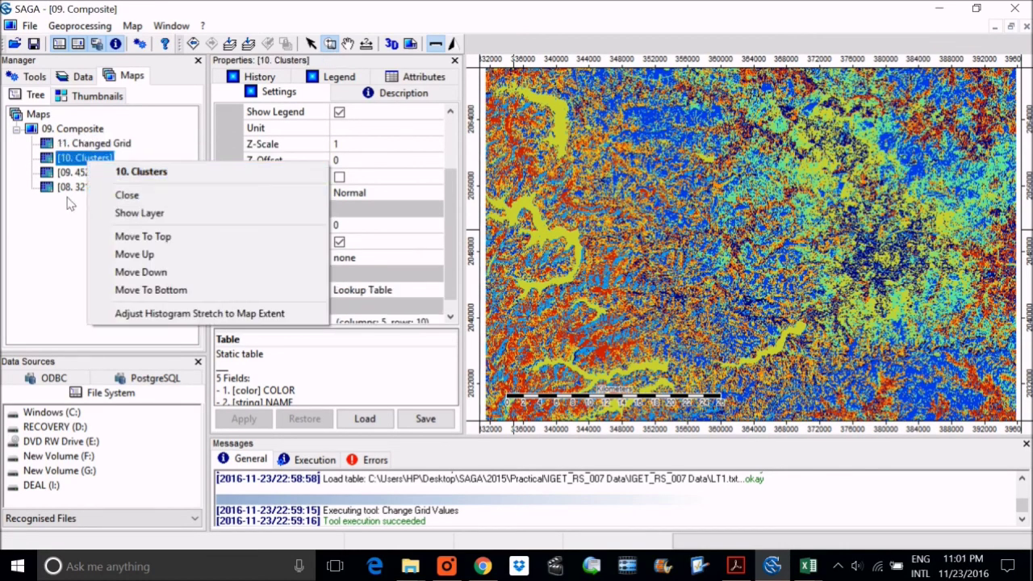
key(Escape)
right_click(89, 176)
click(133, 226)
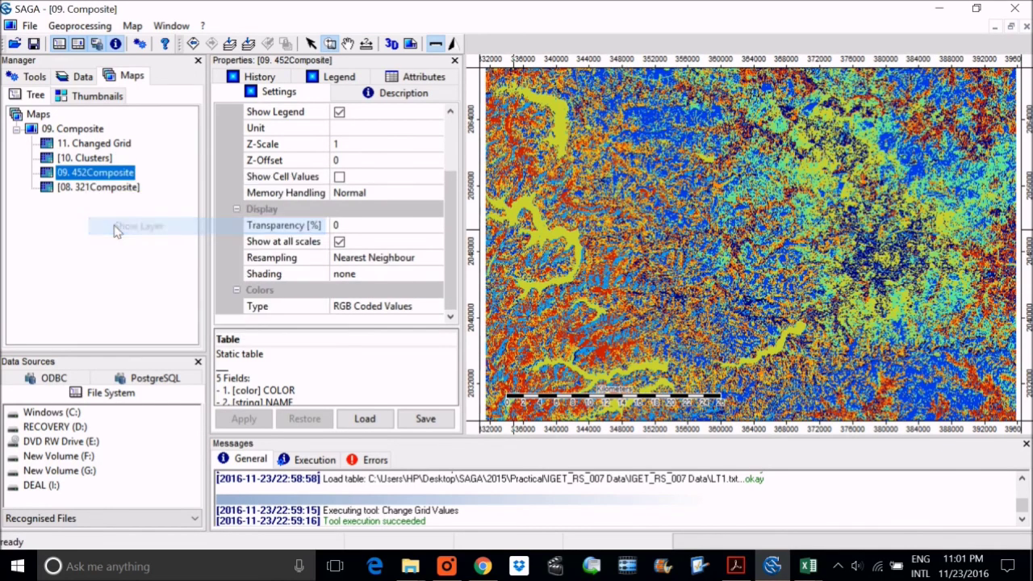